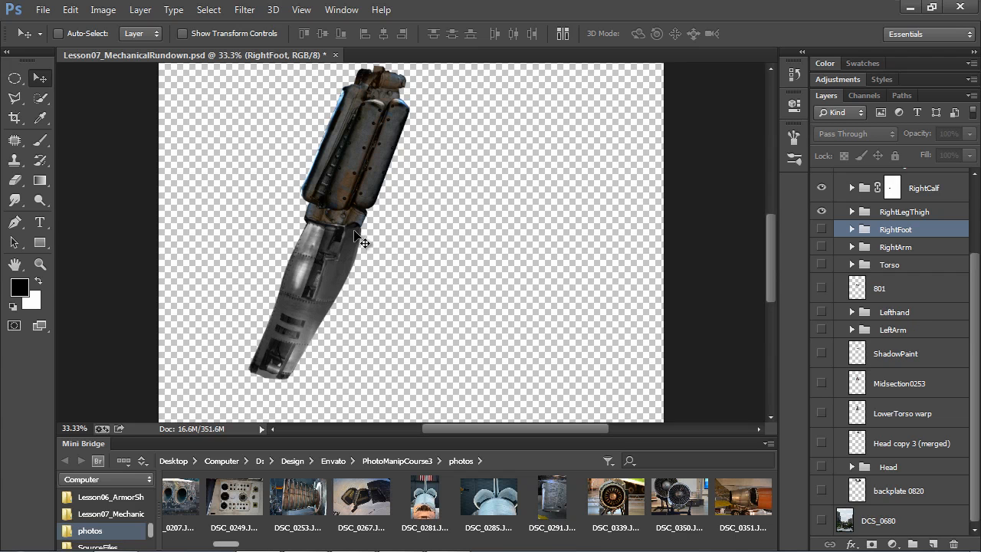
- Show the RightFoot group, expand it, and hide its Layer 21 and 0285 layers
left_click(820, 229)
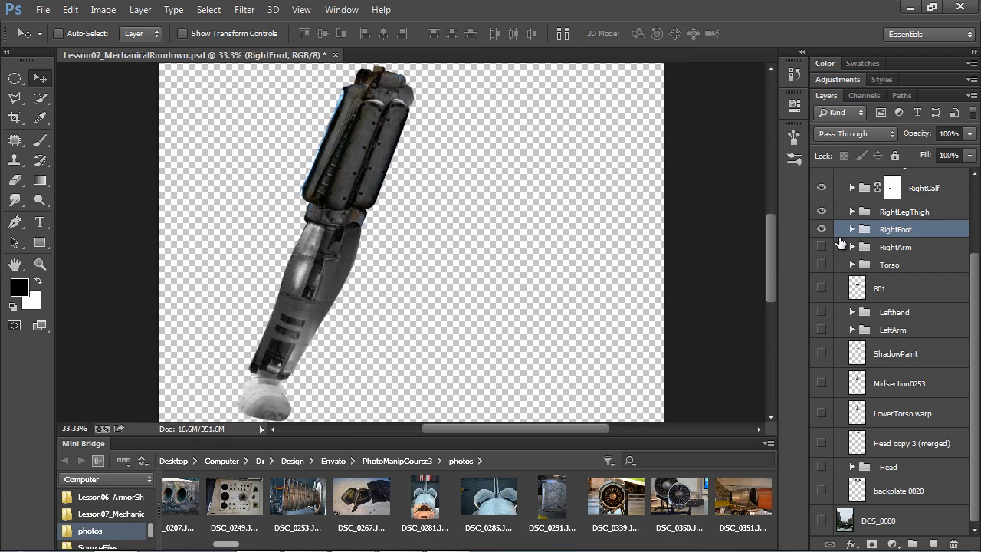
left_click(852, 229)
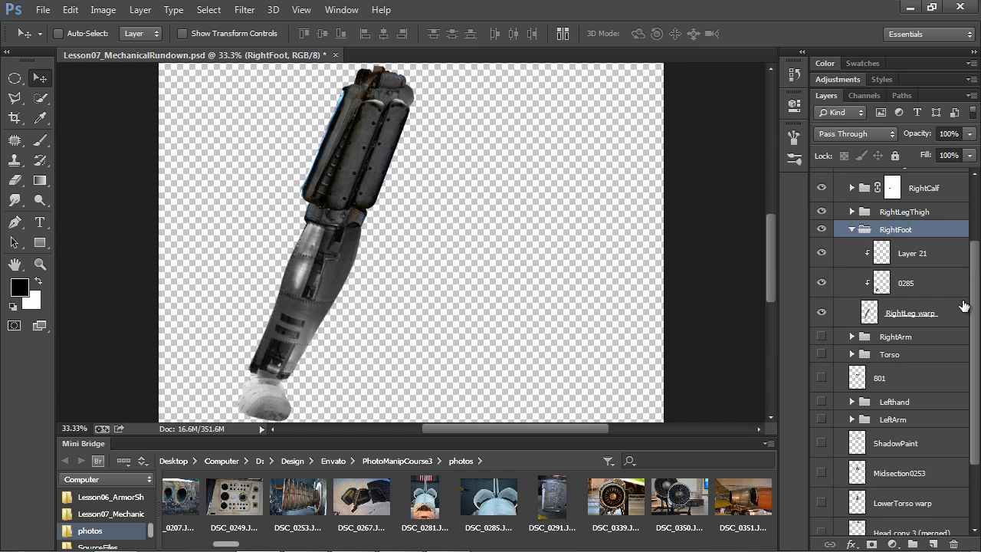
left_click_drag(821, 253, 821, 283)
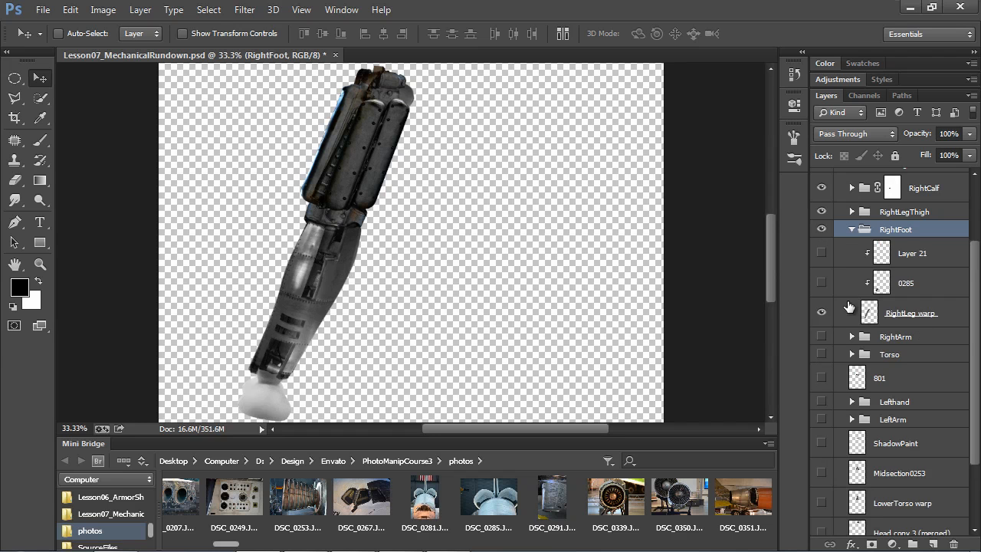
- Show the 0285 layer, select it and release its clipping mask from RightLeg warp
left_click(820, 283)
left_click(929, 287)
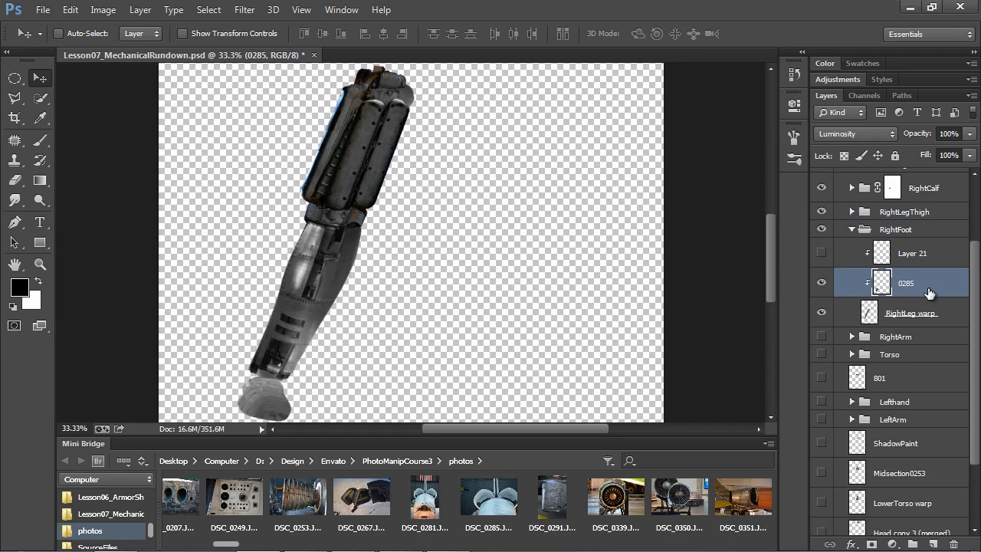
left_click(929, 299, "alt")
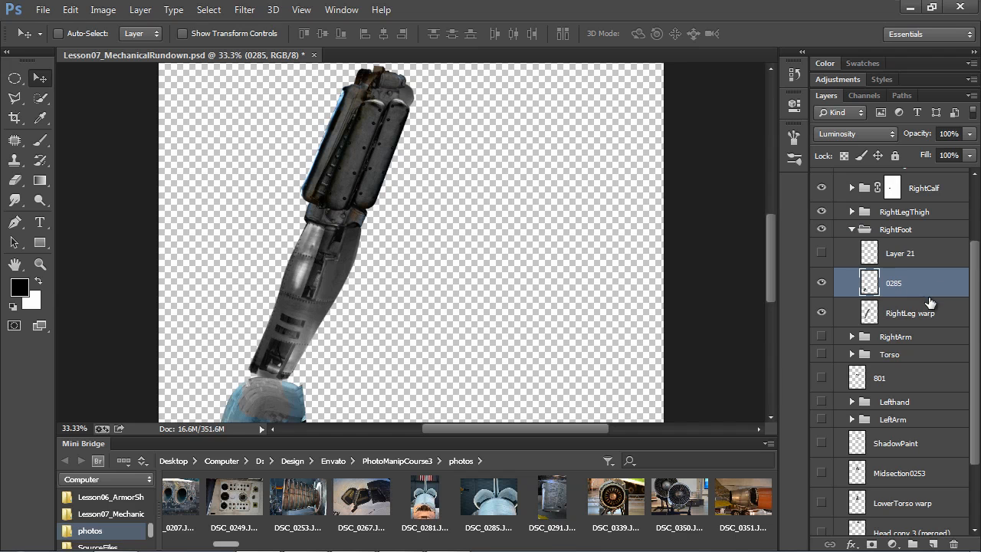
- Open the source photo DSC_0285.JPG to view the foot's texture source and close it again
left_click_drag(287, 402, 477, 265)
double_click(499, 503)
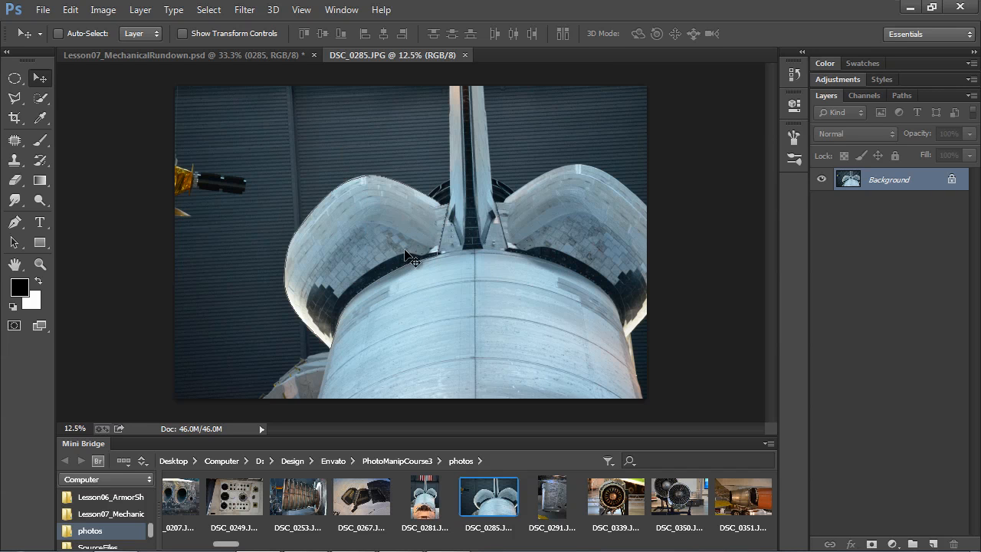
left_click(465, 55)
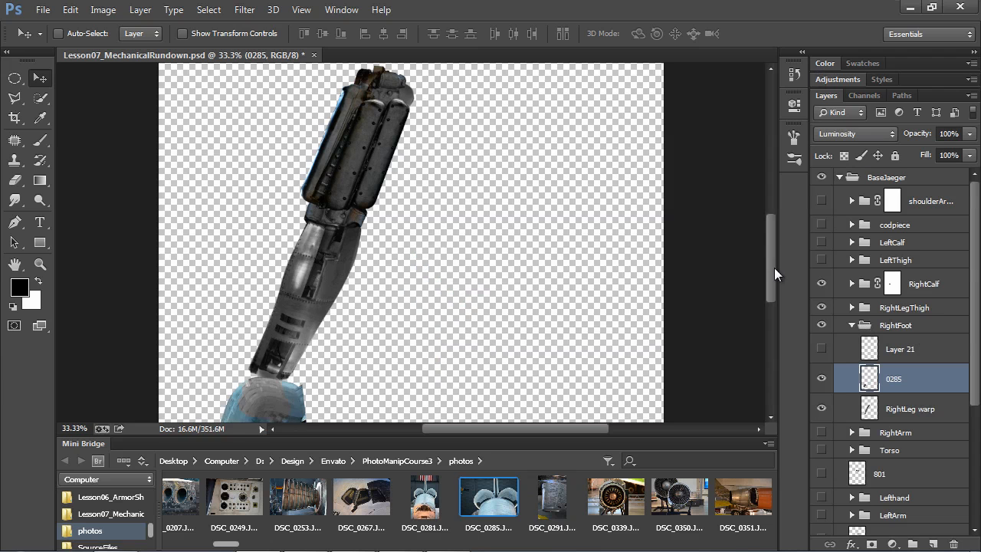
- Clip the 0285 layer to RightLeg warp again, and show and select Layer 21
left_click_drag(771, 269, 770, 291)
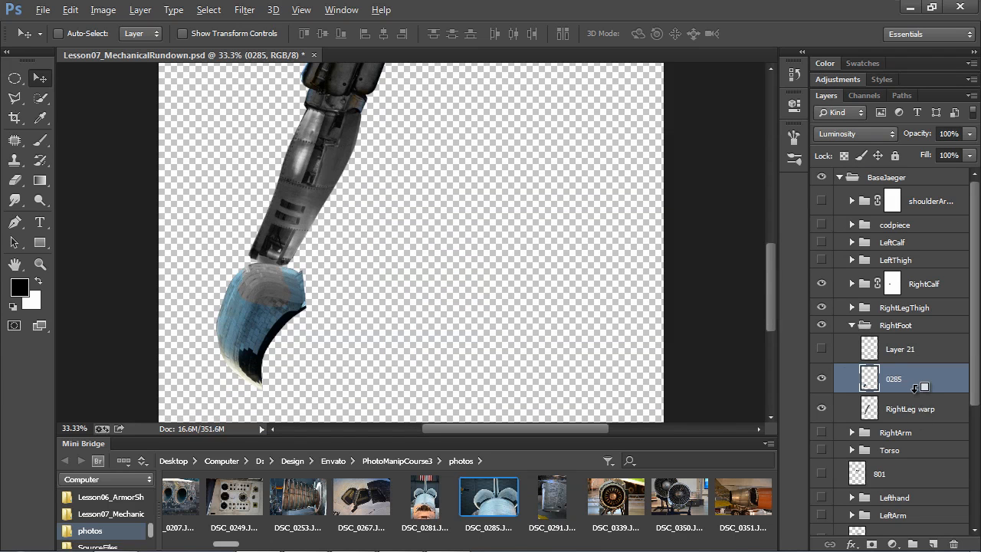
left_click(915, 390, "alt")
left_click(823, 350)
left_click(901, 349)
left_click(854, 134)
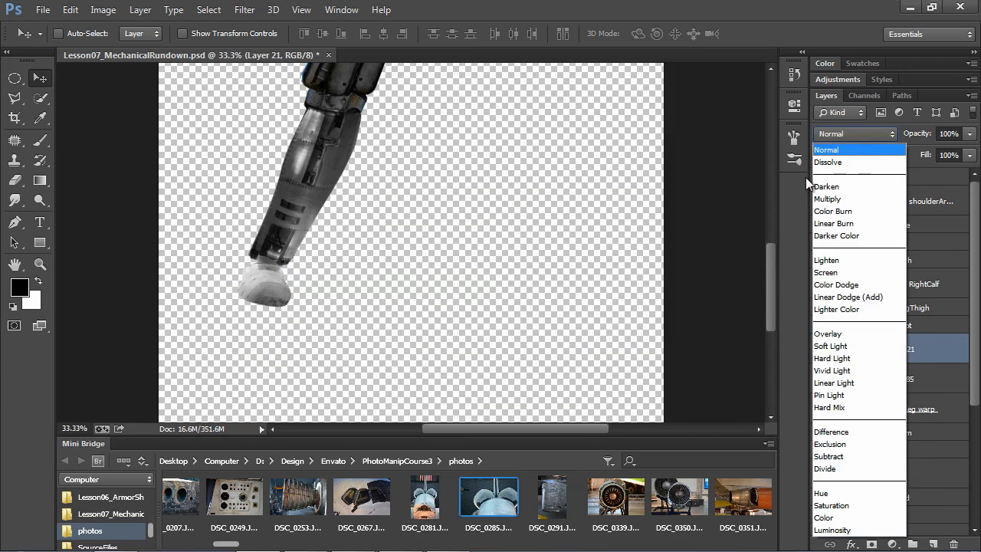
left_click(806, 177)
mouse_move(317, 308)
left_mouse_down()
mouse_move(414, 326)
mouse_move(425, 290)
left_mouse_up()
key("ctrl+z")
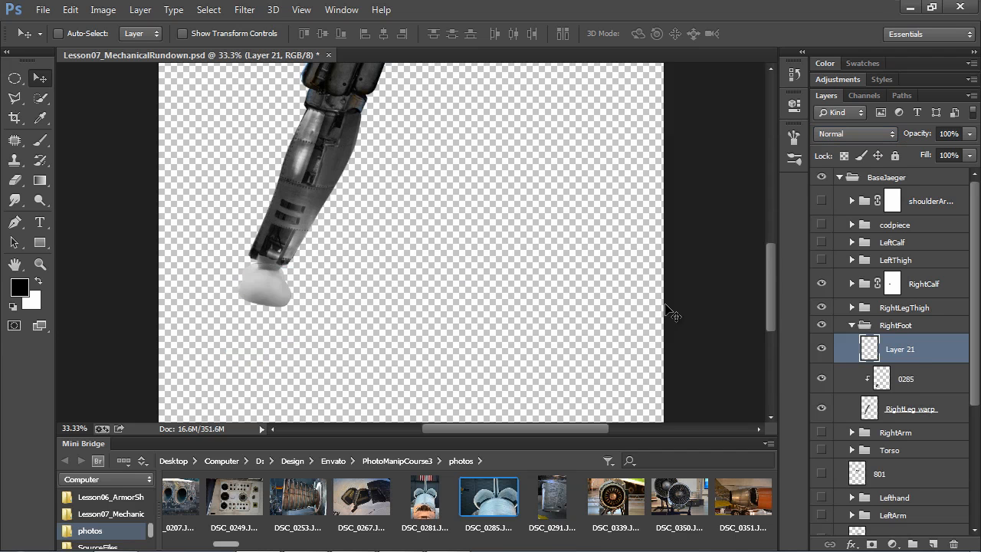
- Clip Layer 21 to the layers below and set its blending mode to Overlay
left_click(887, 360, "alt")
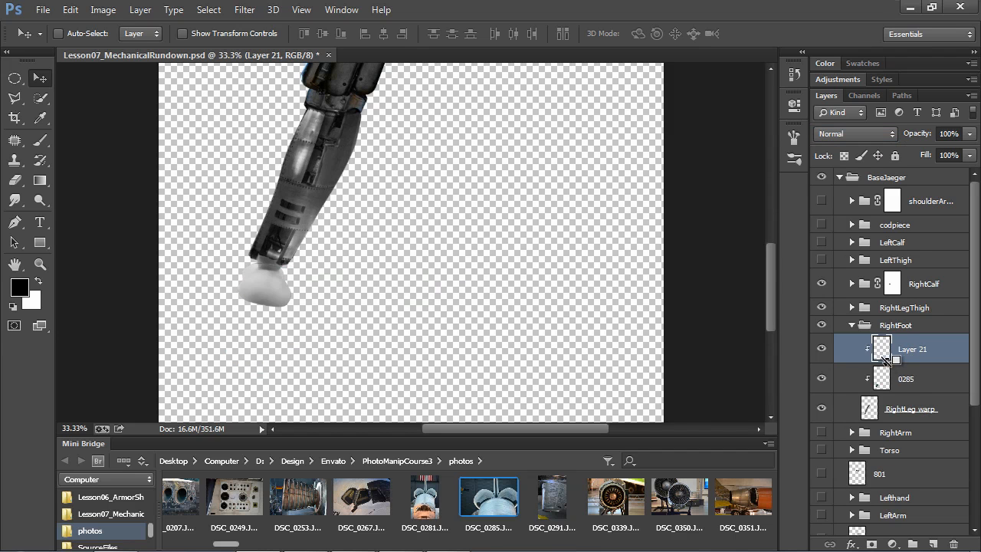
left_click(865, 133)
left_click(831, 328)
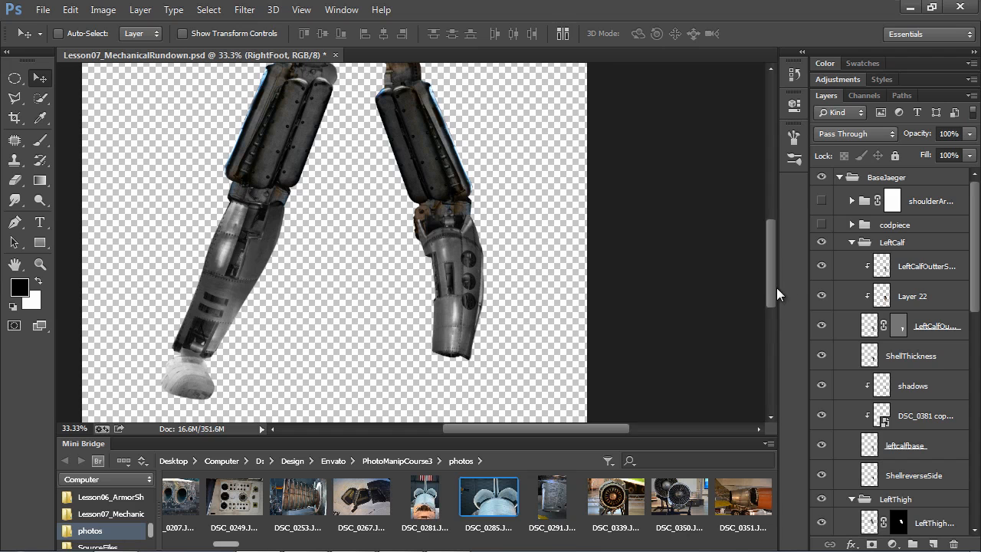
- Examine the thigh and calf plating of both legs close up and at overview size
left_click_drag(772, 290, 772, 283)
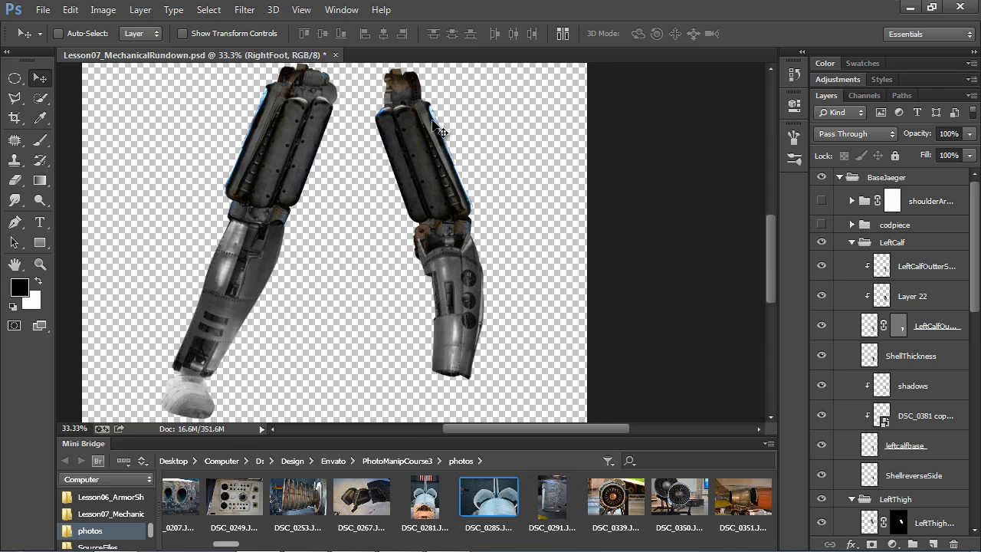
key("ctrl+plus")
key("ctrl+plus")
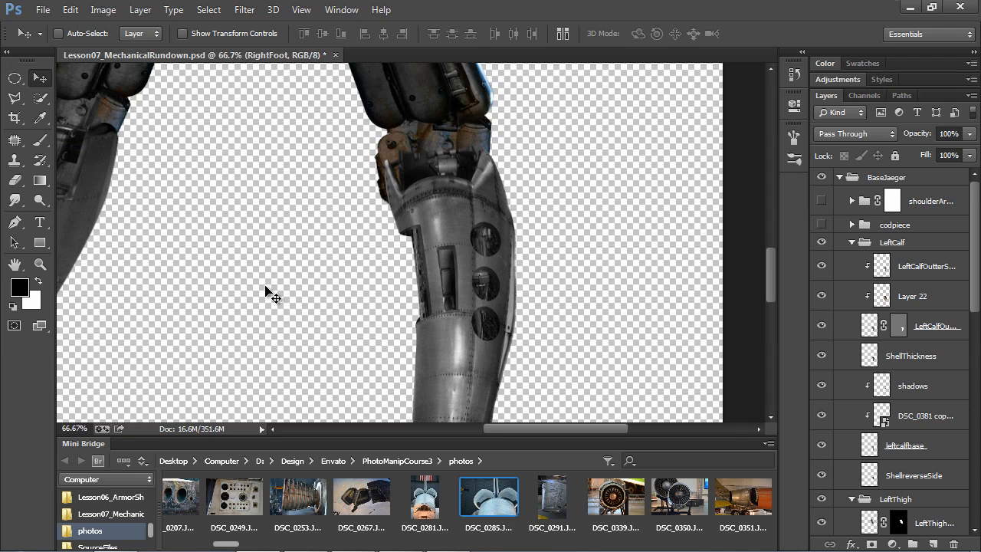
mouse_move(259, 294)
left_mouse_down()
mouse_move(401, 289)
mouse_move(273, 284)
left_mouse_up()
key("ctrl+minus")
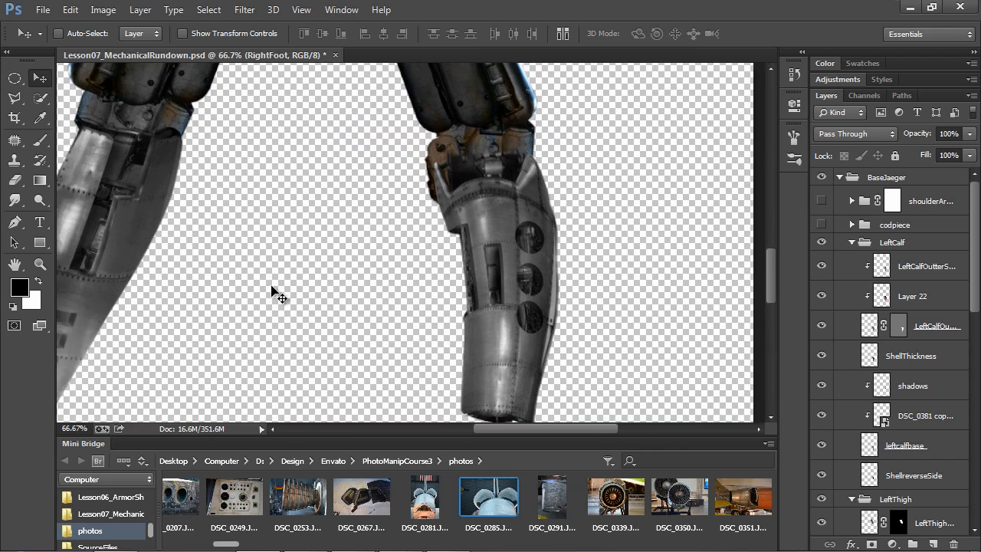
key("ctrl+minus")
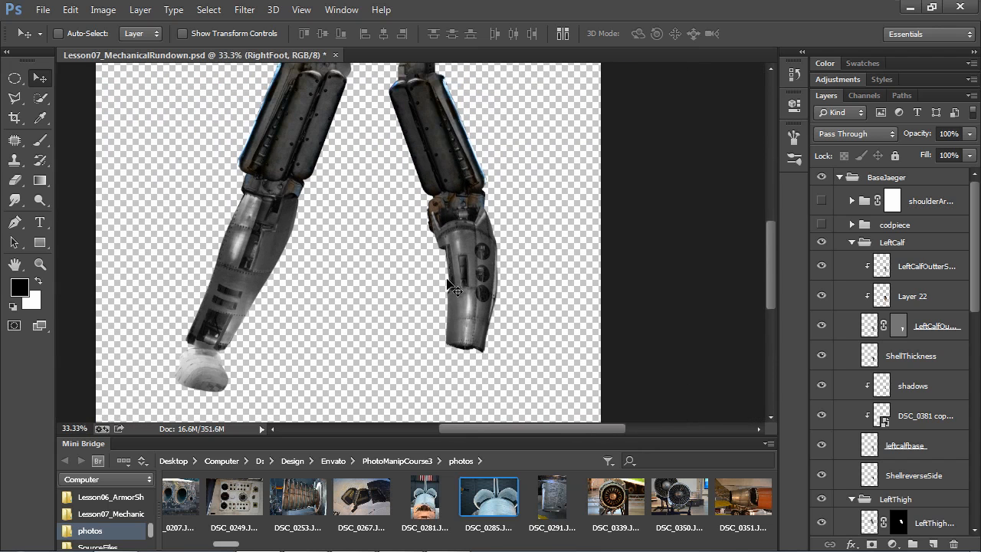
left_click_drag(453, 267, 456, 287)
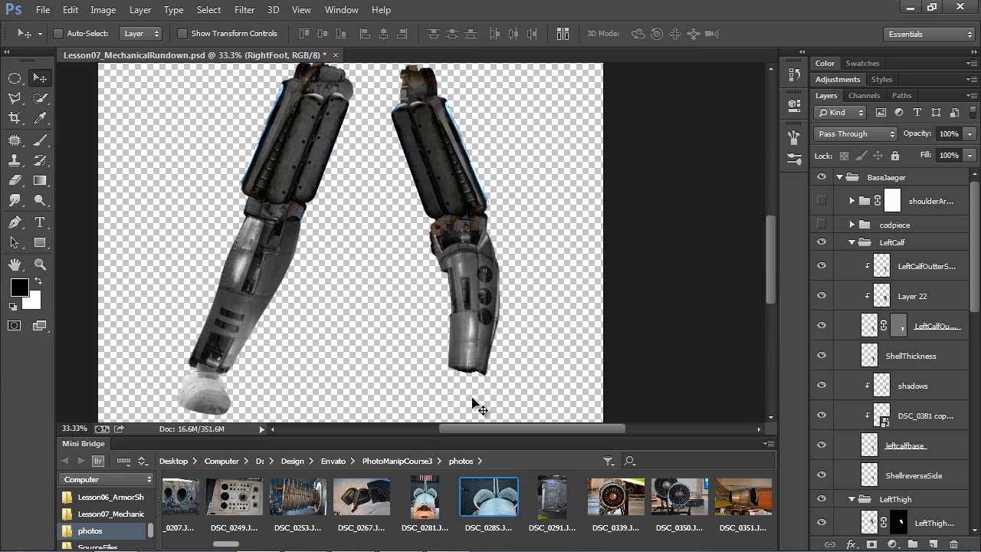
- Show the DCS_0680 background photo to check the legs against the scene and hide it again
left_click_drag(975, 308, 973, 528)
left_click(821, 521)
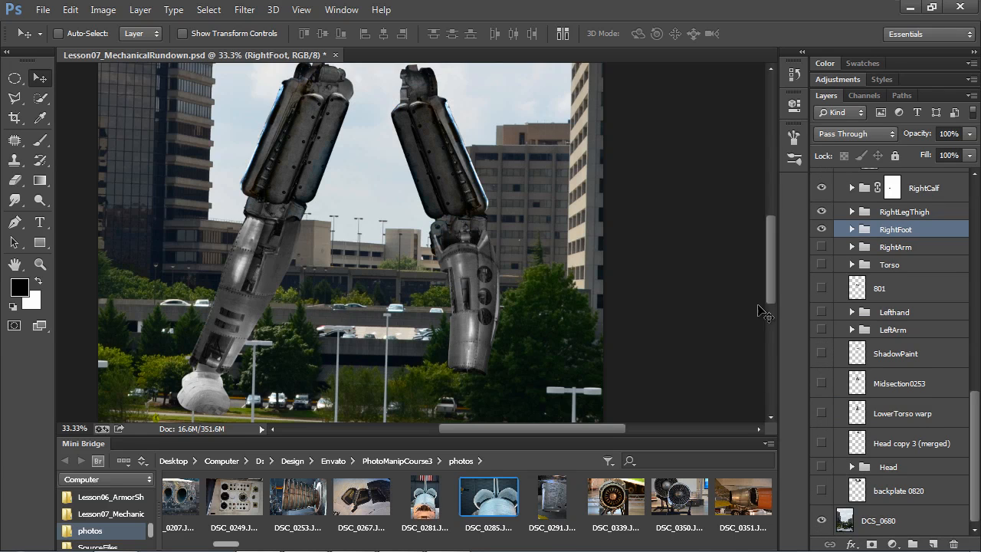
left_click_drag(772, 286, 773, 304)
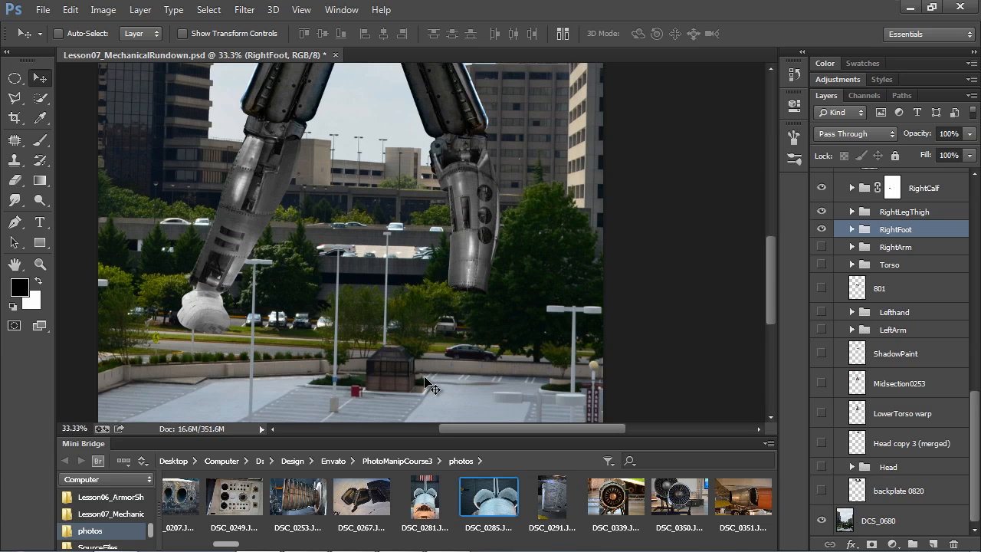
left_click(821, 522)
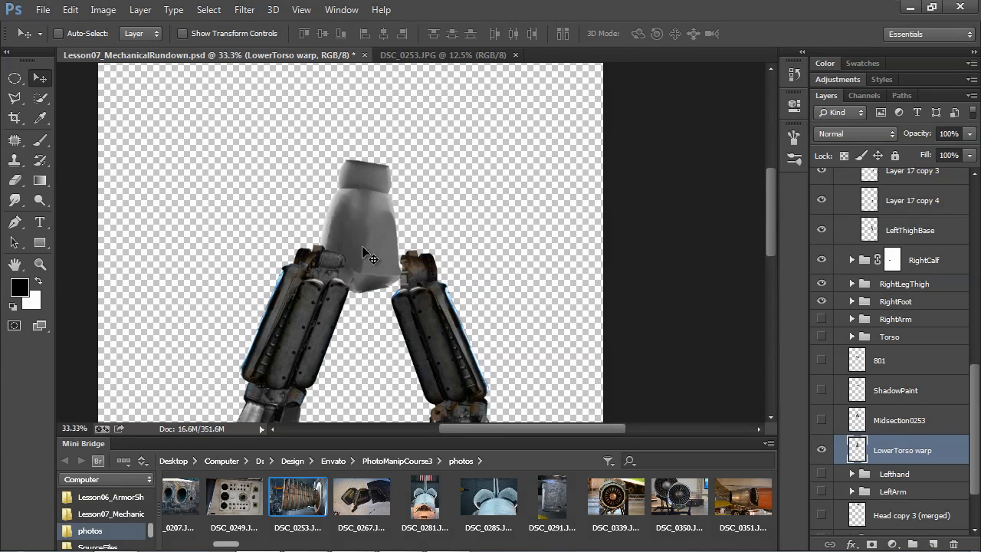
- Show and select the Midsection0253 layer, and compare it with its source photo DSC_0253.JPG
left_click(822, 420)
left_click(889, 423)
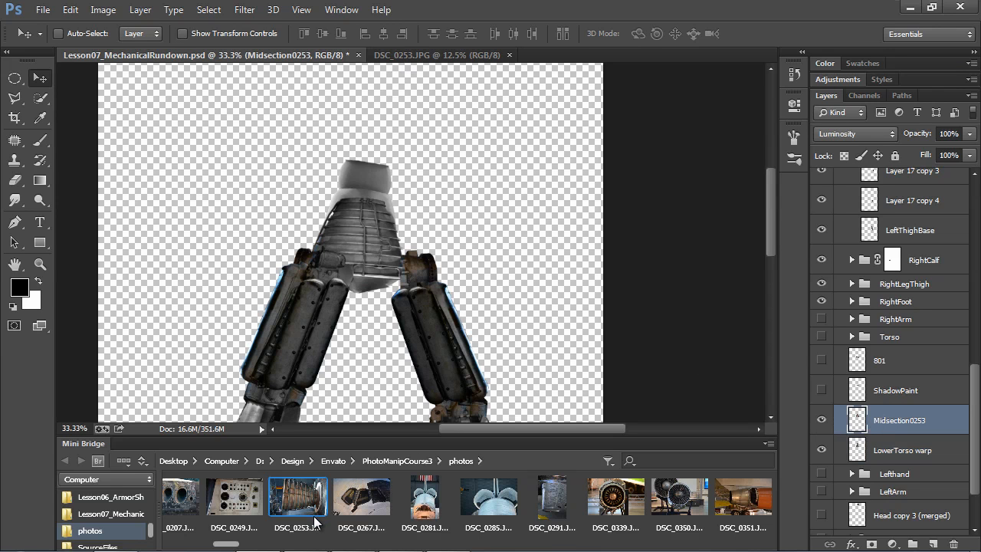
left_click(416, 57)
left_click(258, 53)
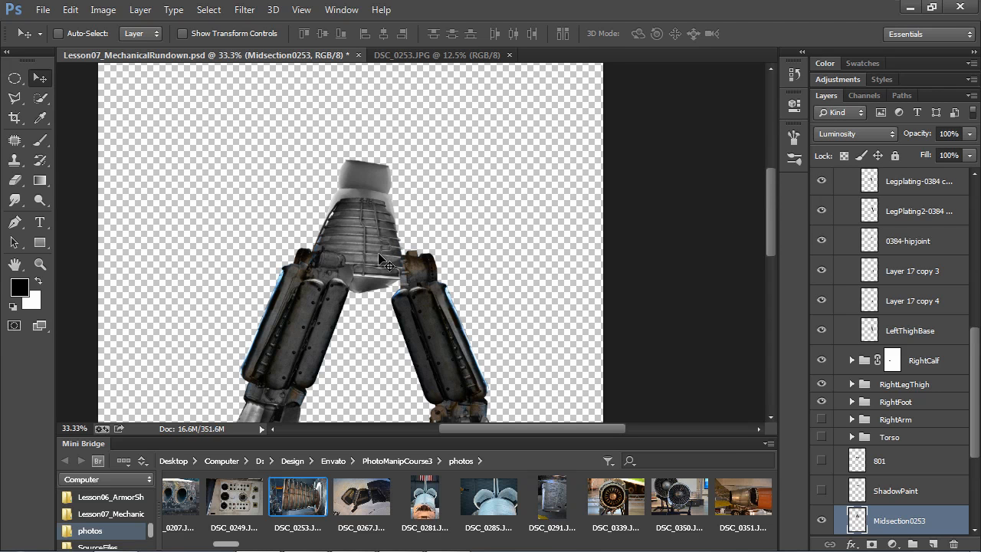
- Show and select the 801 layer at the hips, and view its source photo DSC_0801.JPG
left_click(822, 462)
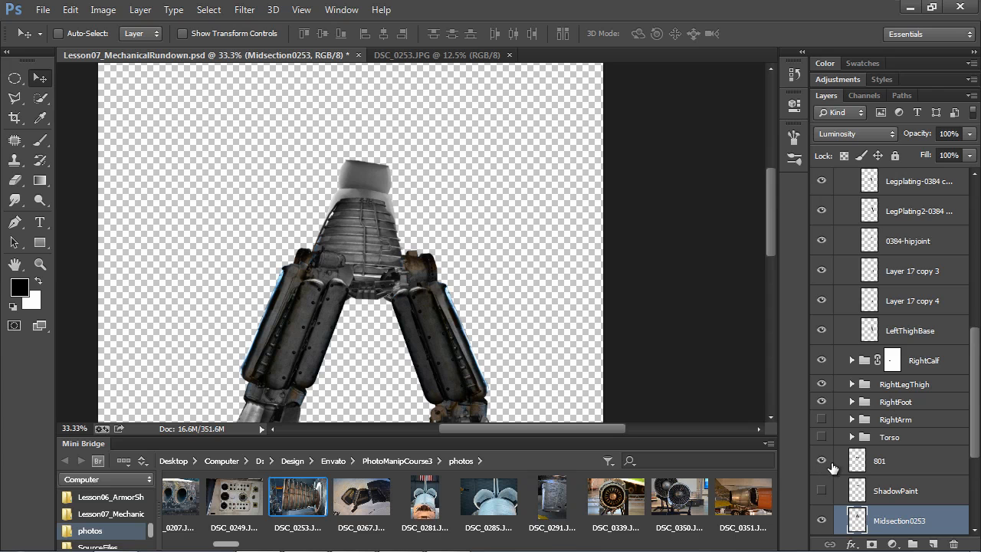
left_click(886, 468)
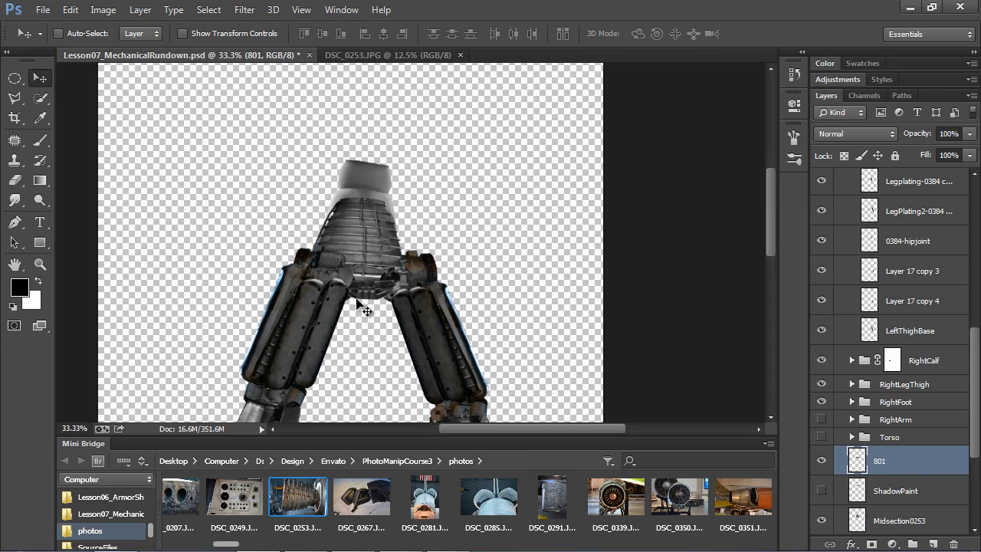
scroll(457, 492, "down", 5)
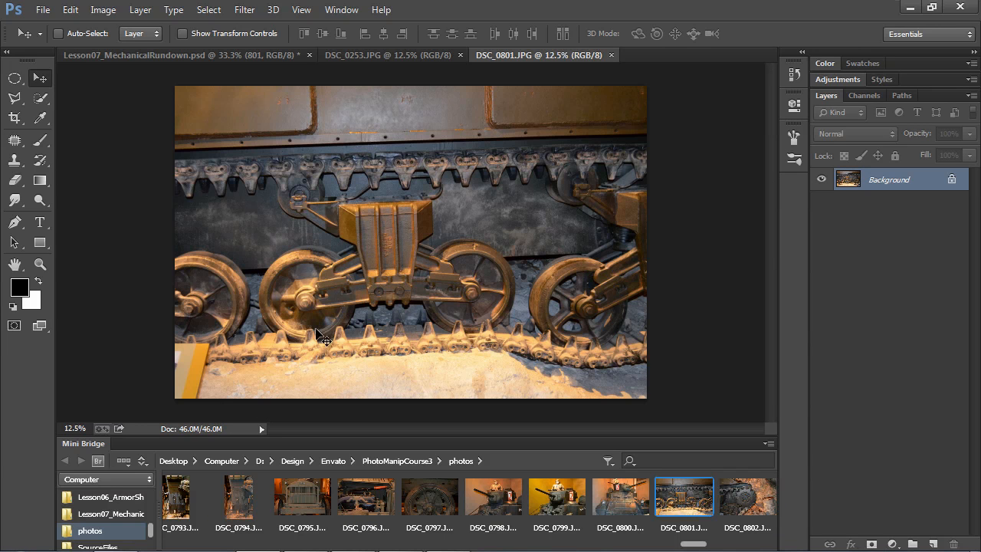
left_click(205, 61)
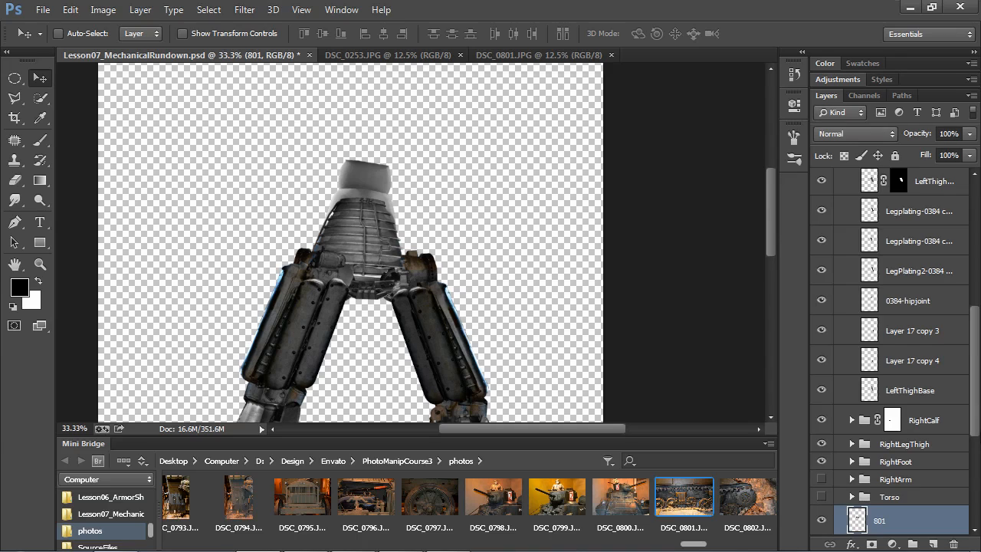
- Show the Torso group
scroll(978, 433, "down", 5)
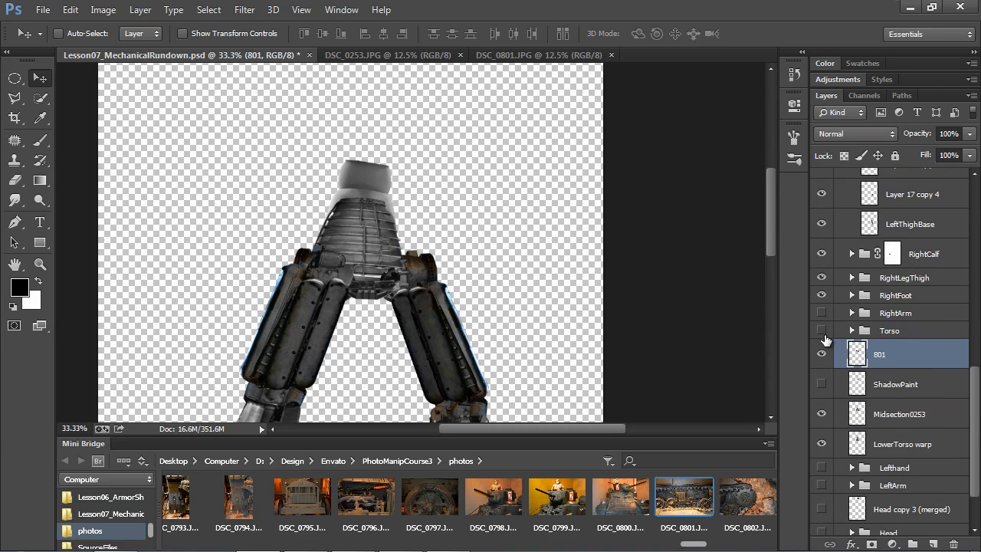
left_click(820, 331)
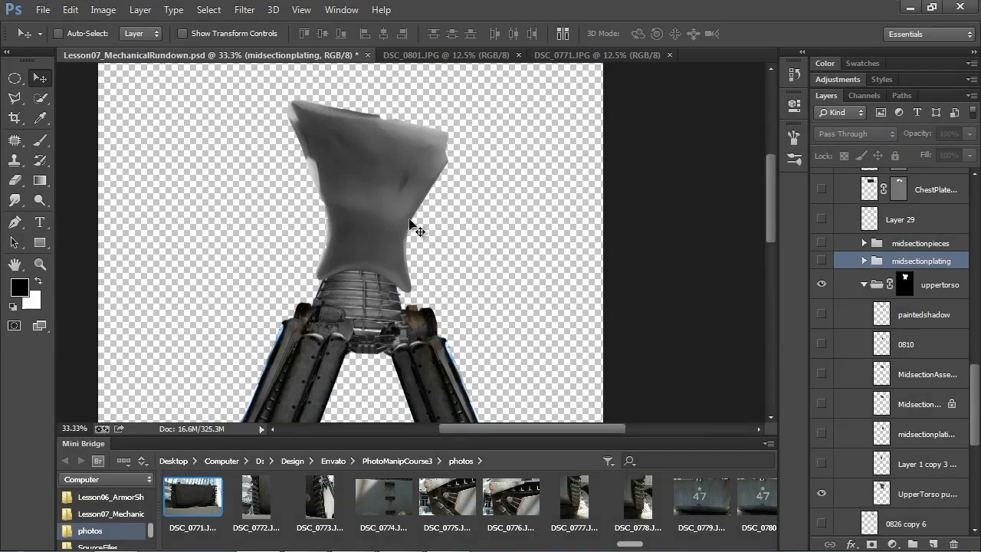
- Examine the source photos DSC_0801.JPG and DSC_0771.JPG for the torso plating and return to the robot composite
left_click(431, 55)
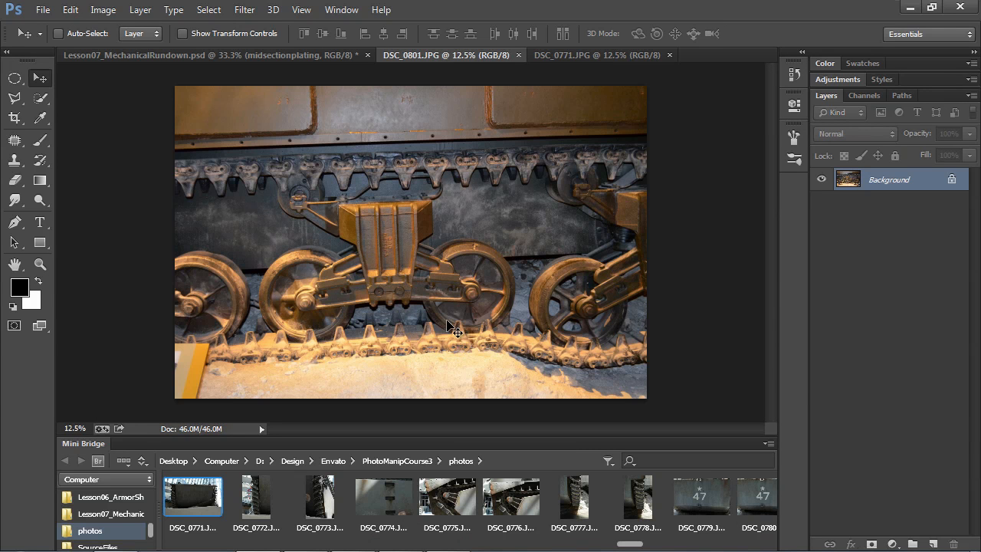
scroll(381, 258, "up", 2)
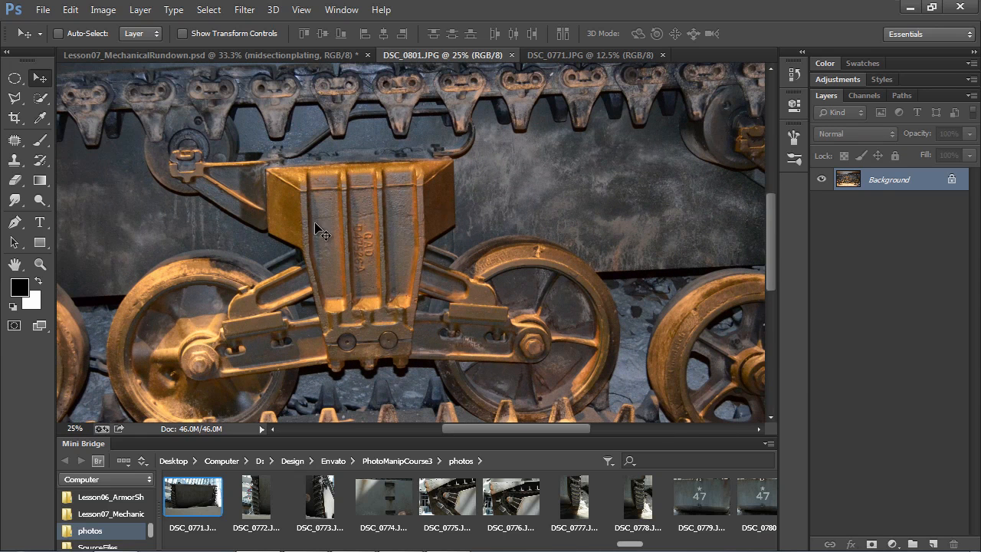
left_click(620, 56)
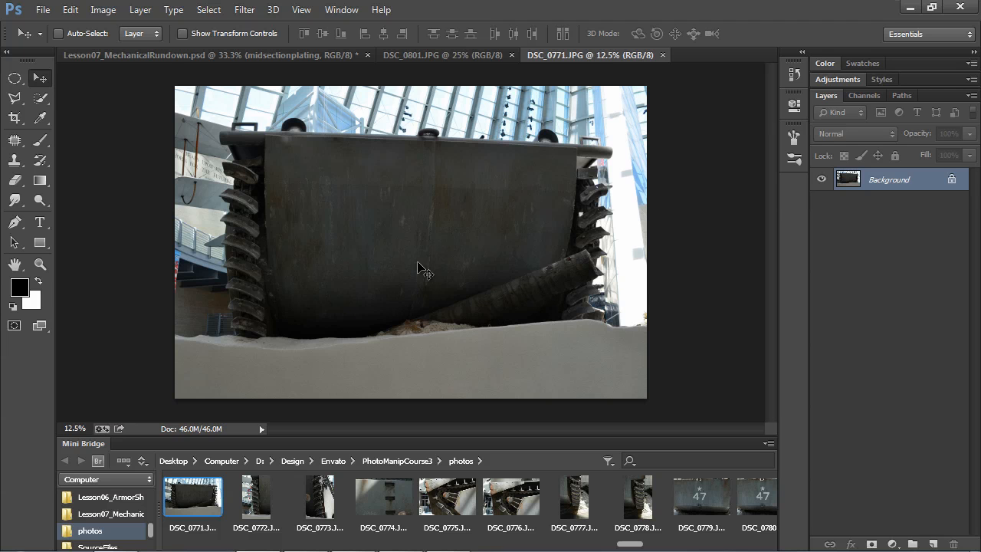
left_click(181, 54)
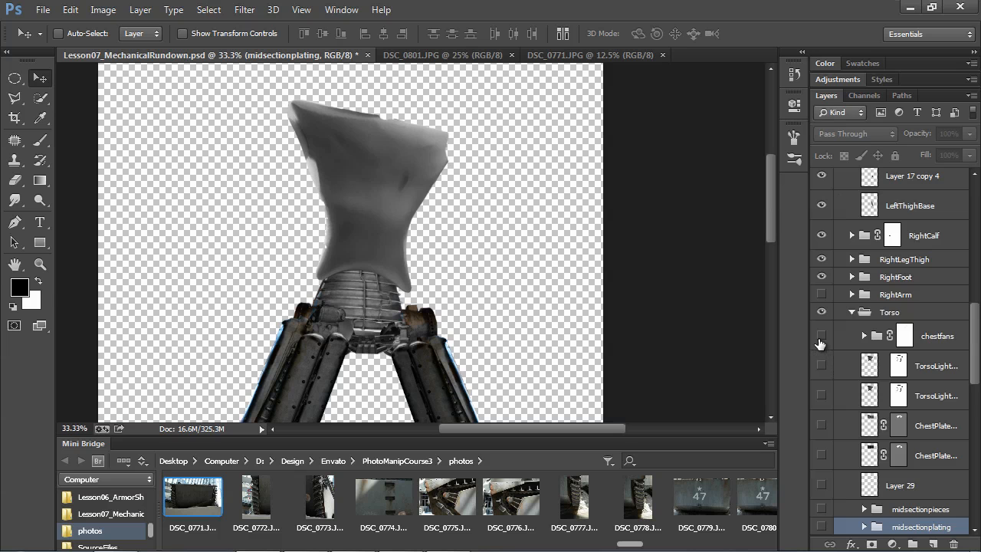
- Show the midsectionplating group to examine the assembled plating pieces, and hide it again
left_click(821, 527)
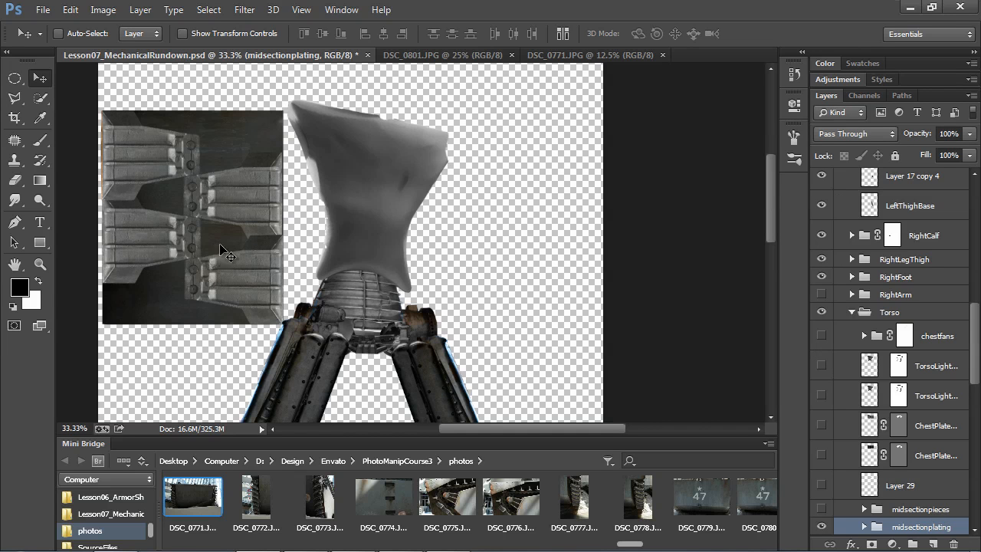
scroll(889, 345, "down", 8)
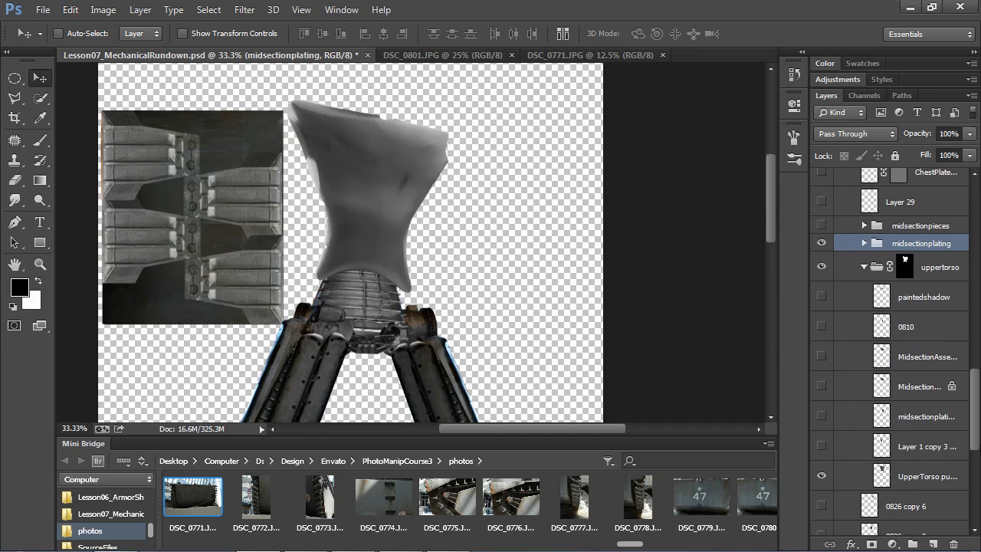
left_click(821, 236)
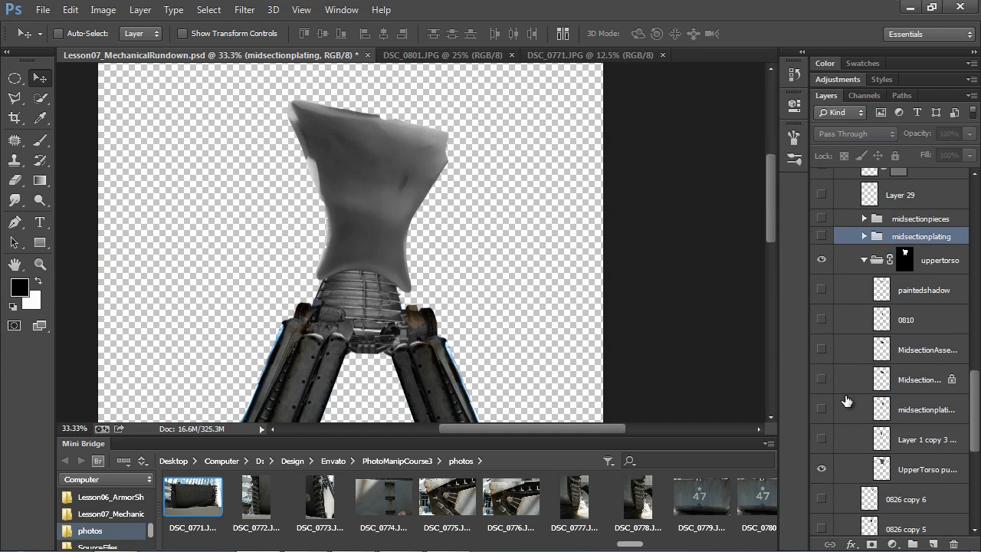
- Show the Layer 1 copy 3 and midsectionplating layers inside the uppertorso group
left_click(821, 441)
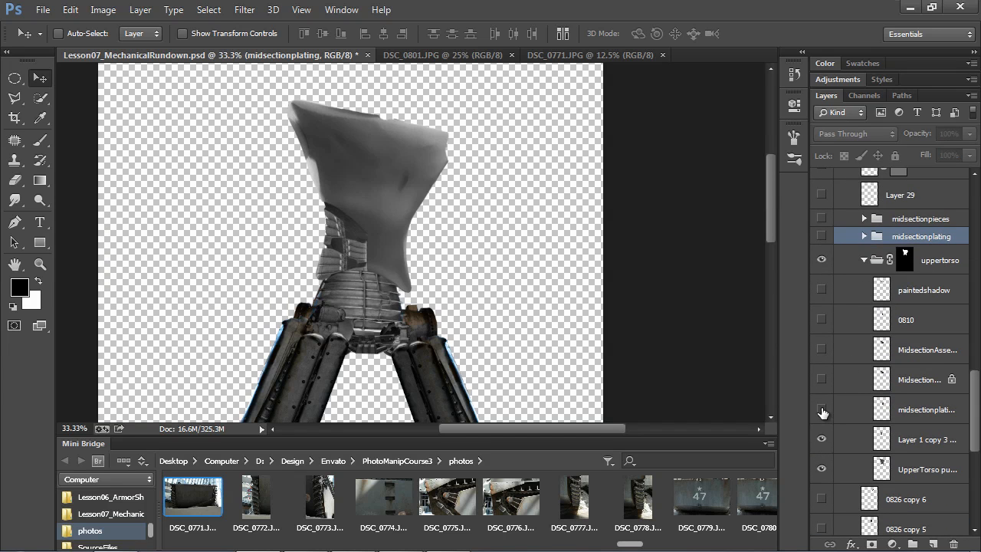
left_click(821, 409)
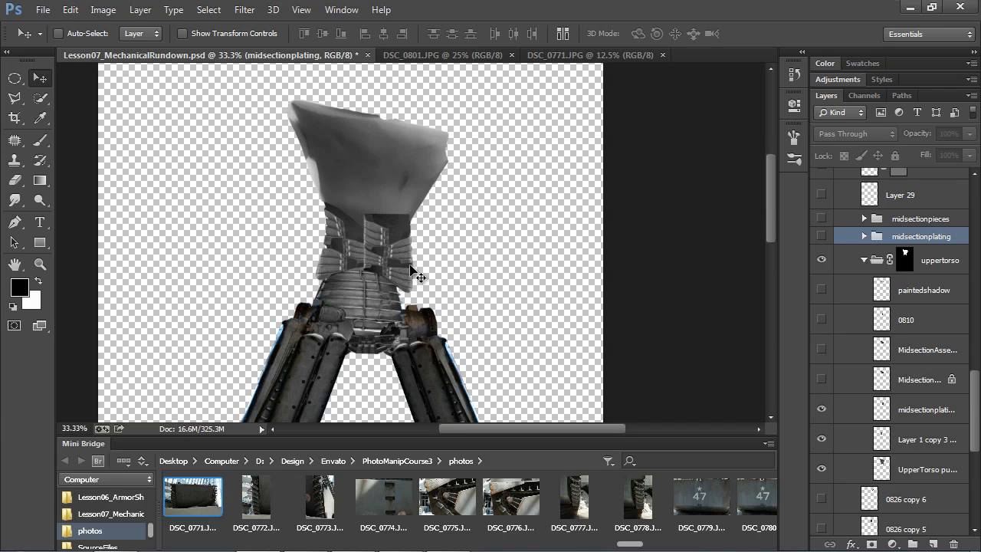
scroll(418, 268, "up", 2)
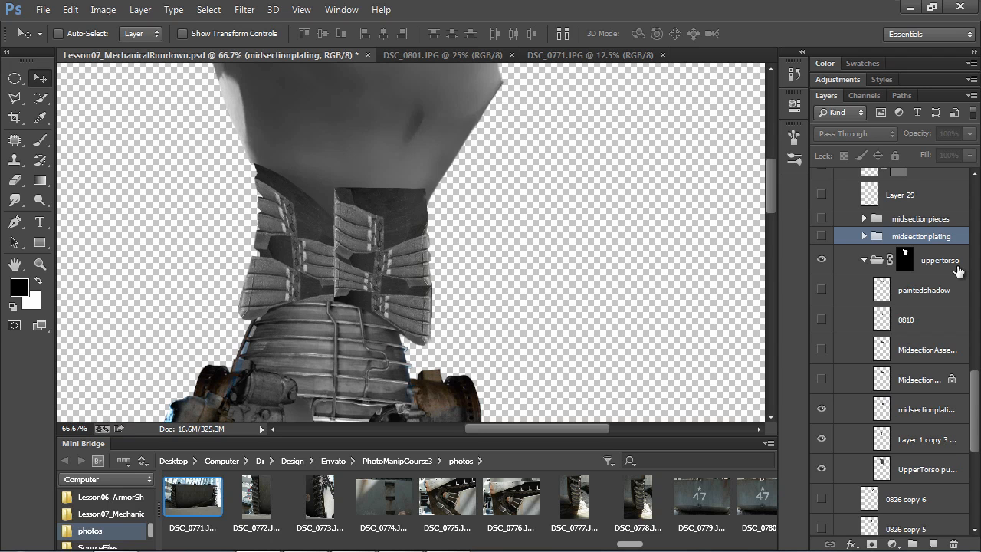
- Load the uppertorso group's mask as a selection, examine its outline along the plating edge up close, and deselect
left_click(956, 265)
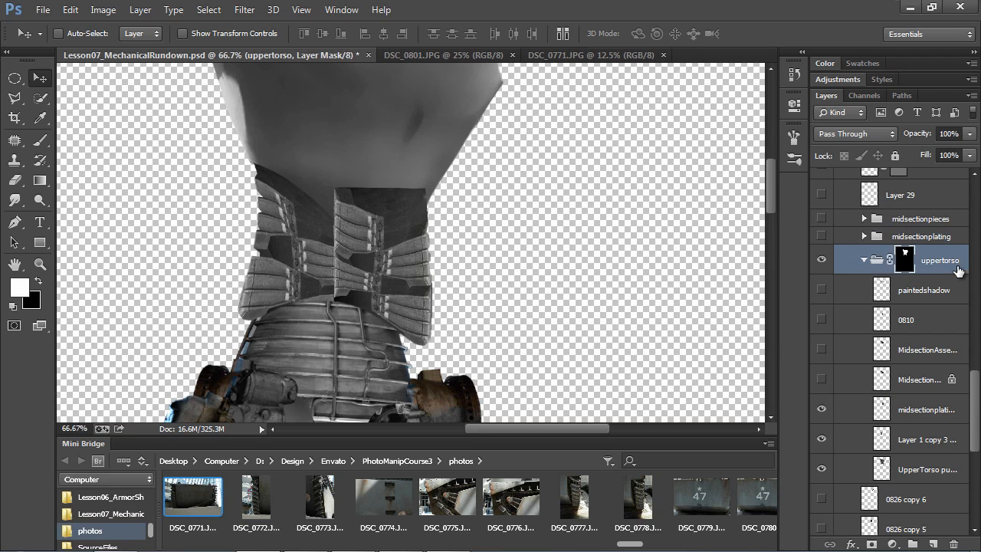
left_click(906, 260, "ctrl")
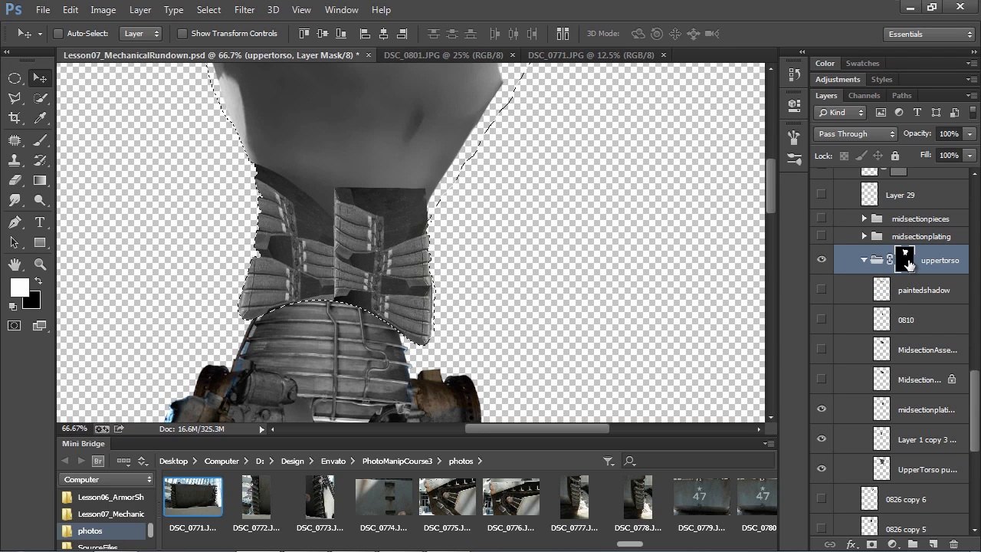
key("ctrl+plus")
key("ctrl+plus")
left_click_drag(213, 293, 538, 350)
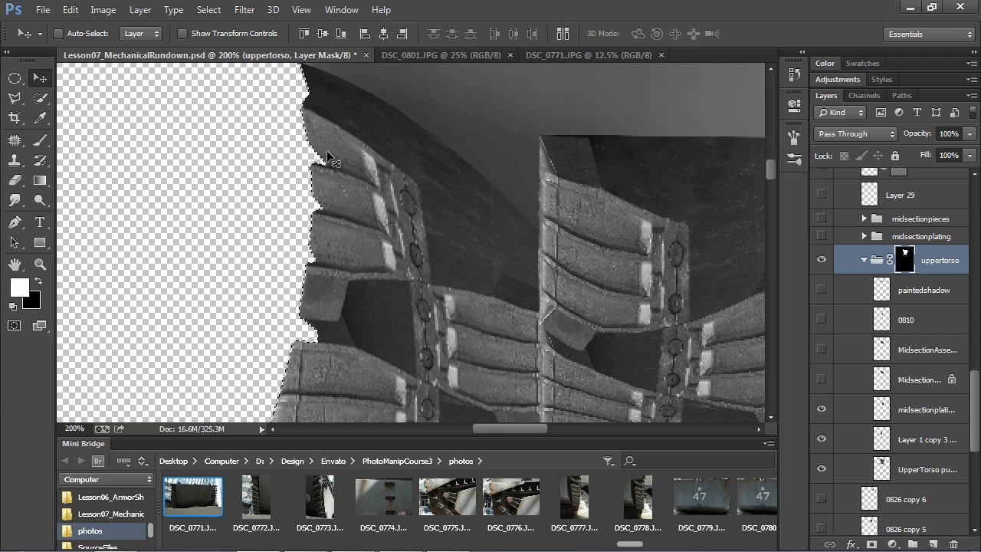
key("ctrl+d")
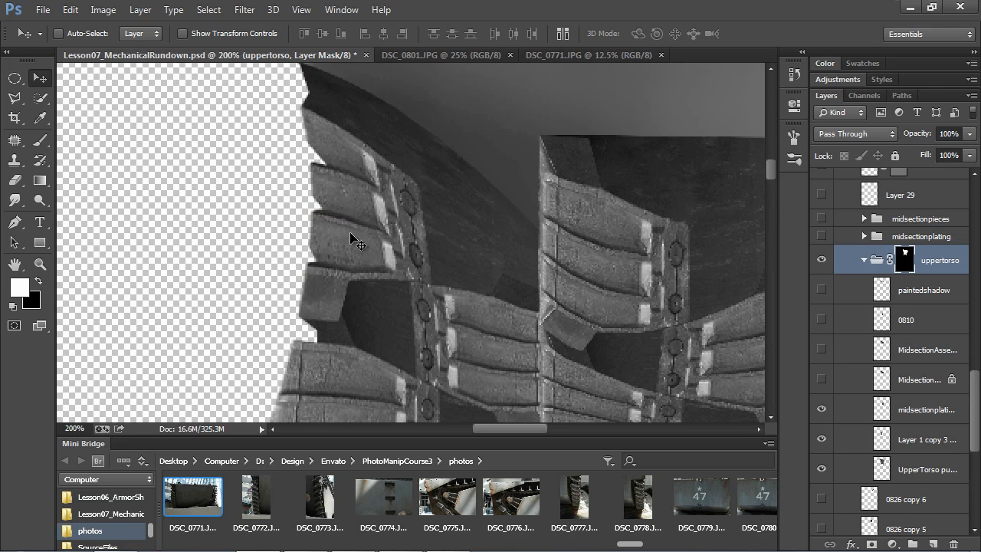
key("ctrl+minus")
key("ctrl+minus")
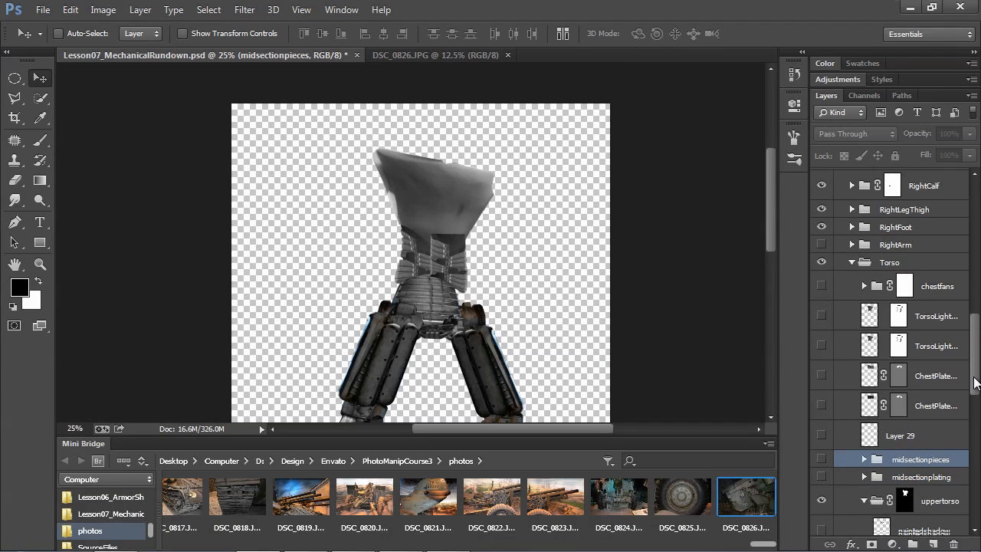
- Show the midsectionpieces group, view its source photo DSC_0826.JPG, and return to the robot composite
scroll(975, 381, "down", 2)
left_click(822, 415)
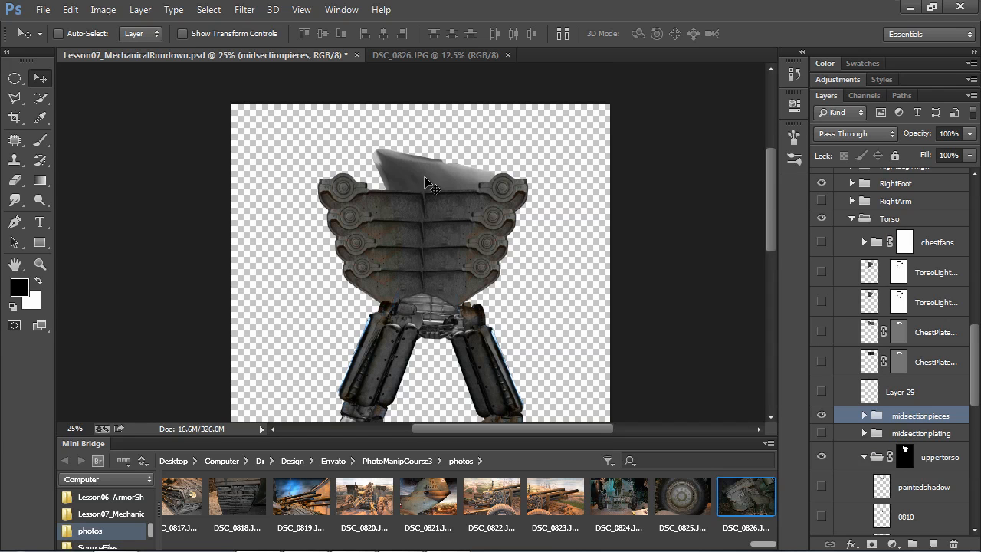
left_click(405, 55)
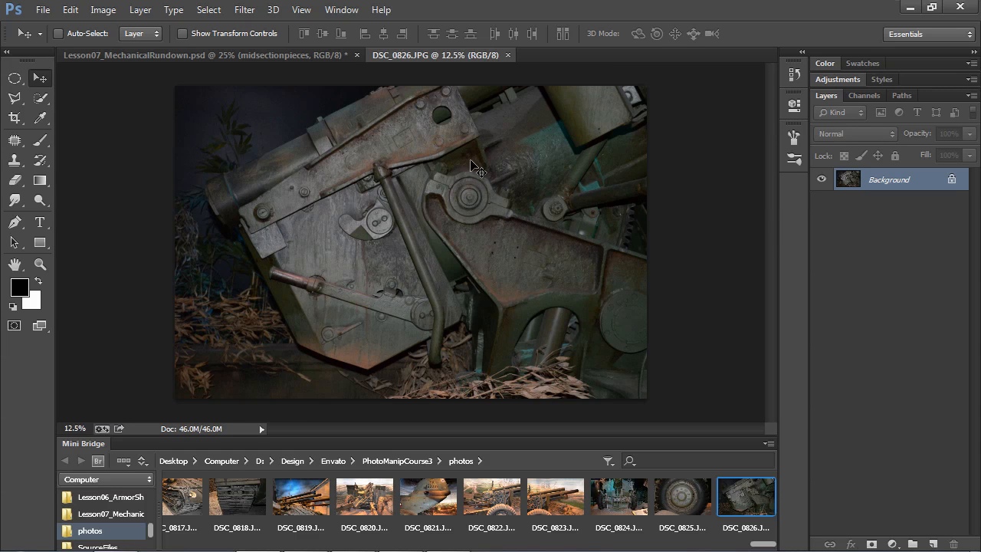
left_click(287, 53)
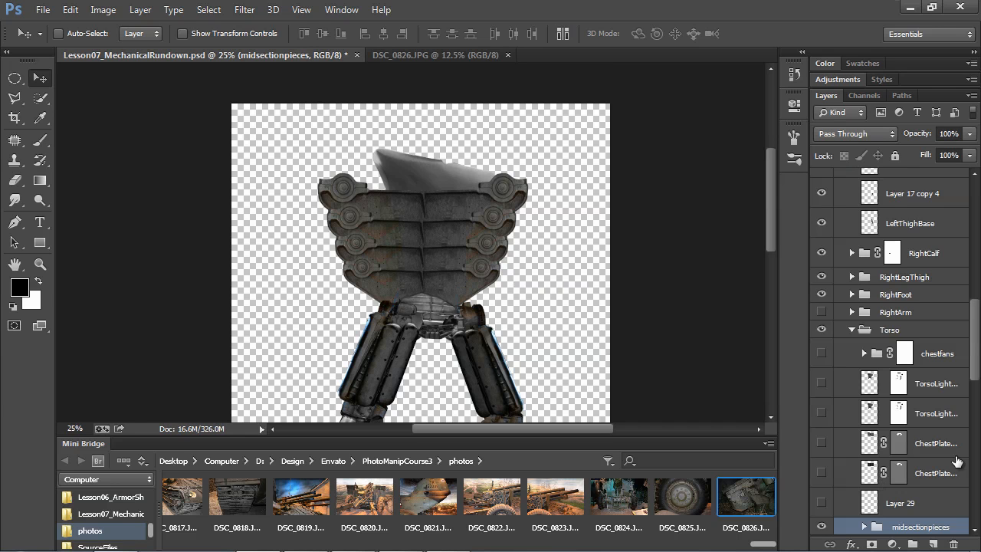
- Hide and reshow the locked Midsection layer in the uppertorso group to compare the torso with and without it
scroll(975, 363, "down", 5)
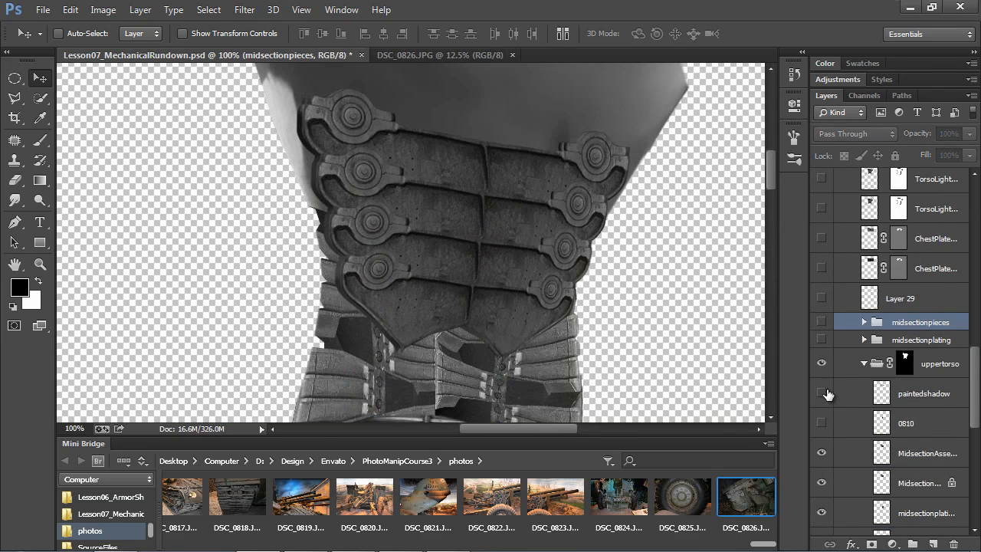
left_click(822, 484)
left_click(821, 484)
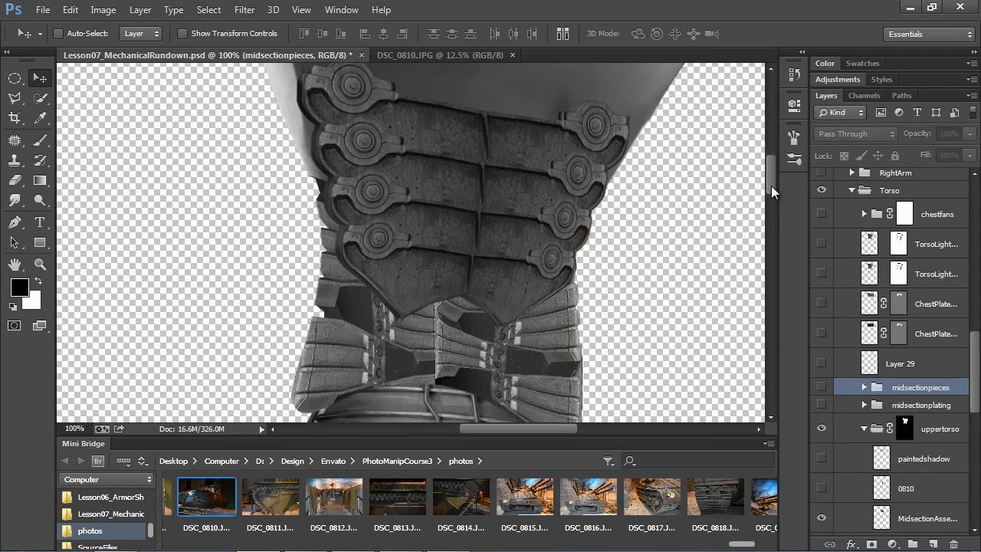
- Show and select the 0810 layer at the lower midsection, view its source photo DSC_0810.JPG, and return to the composite
left_click_drag(772, 185, 773, 196)
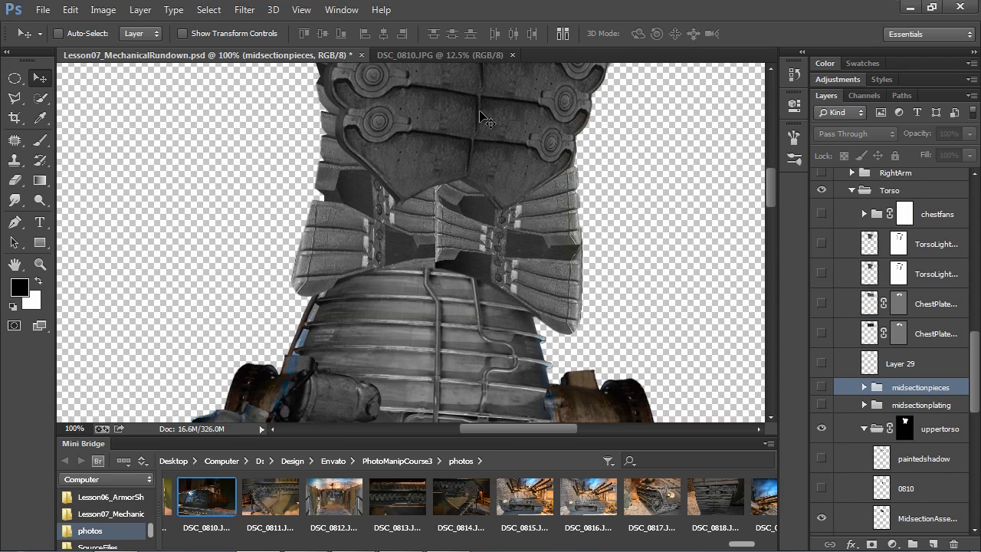
left_click(822, 489)
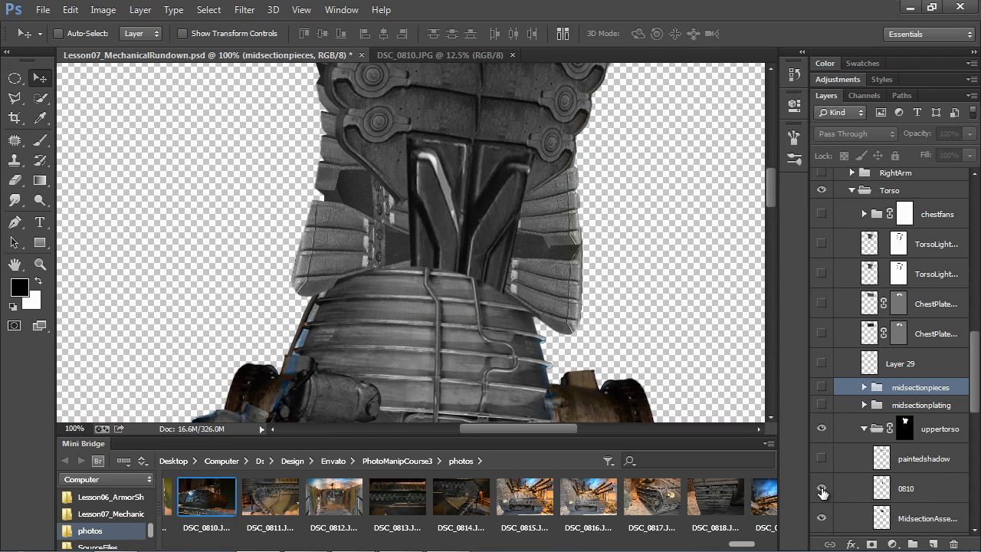
left_click(937, 495)
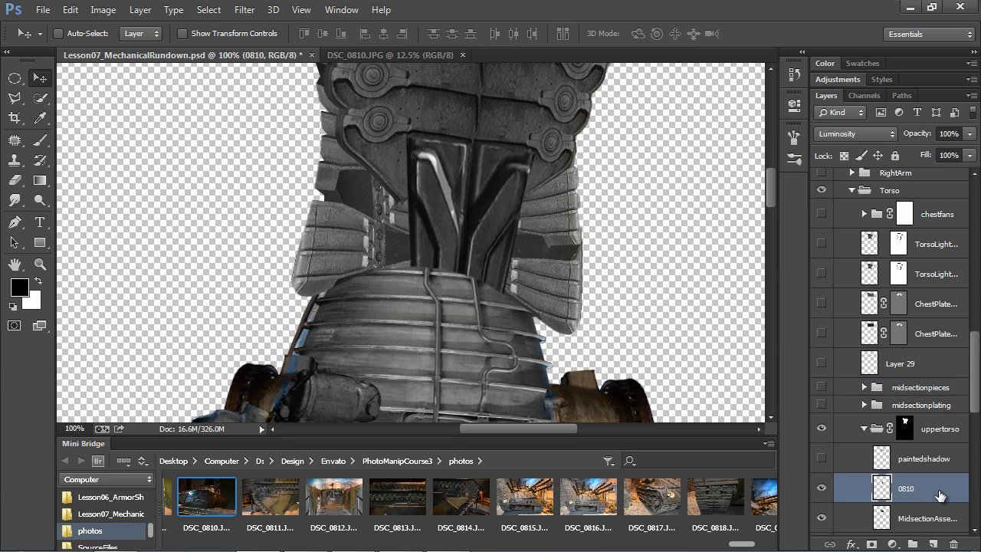
left_click(360, 55)
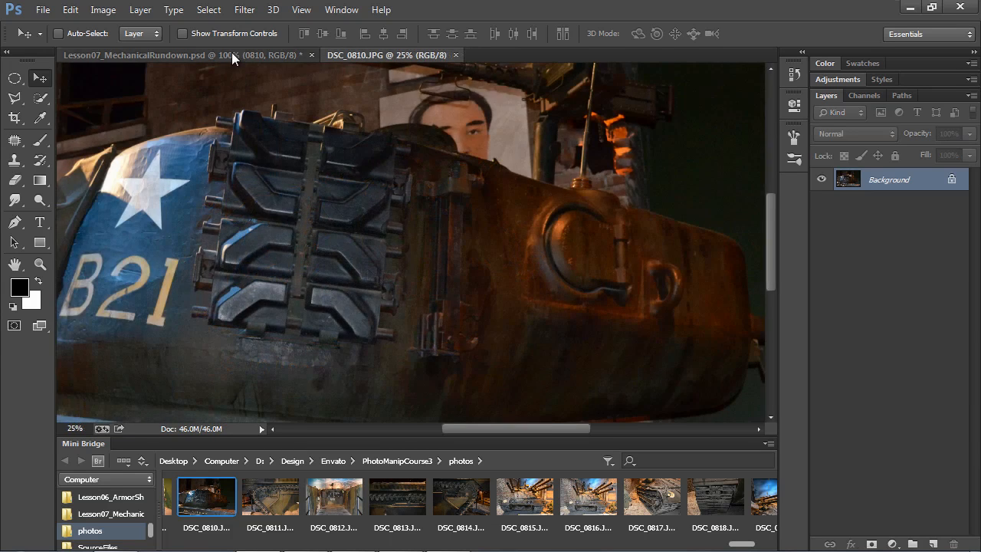
left_click(232, 53)
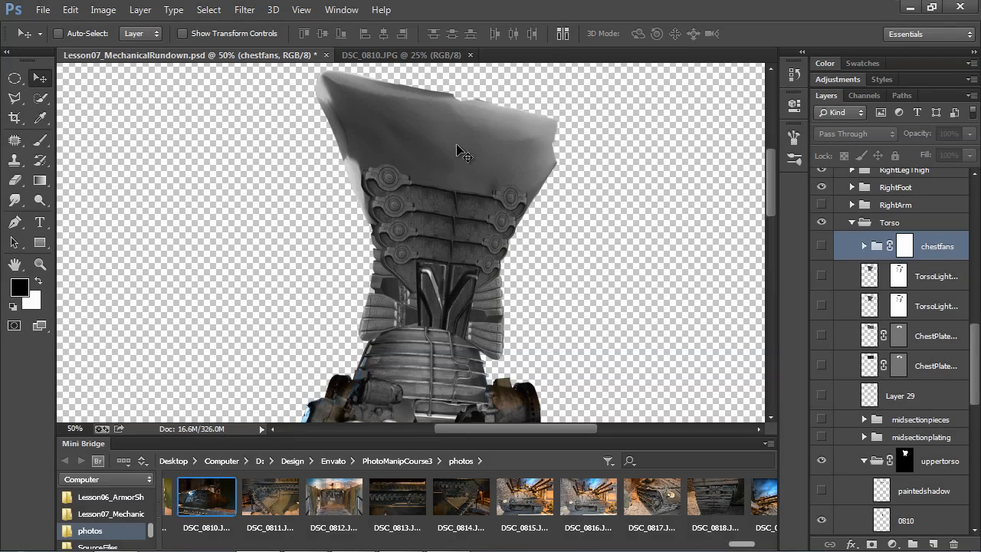
- Show and expand the chestfans group, select its chestfan-0350 layer, and view the source photo DSC_0350.JPG before returning
key("ctrl+comma")
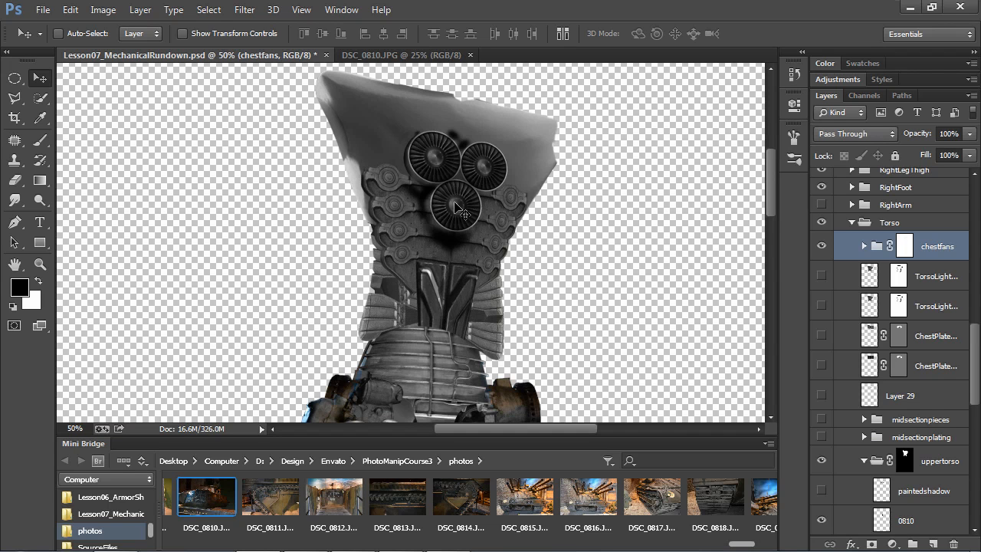
left_click(863, 246)
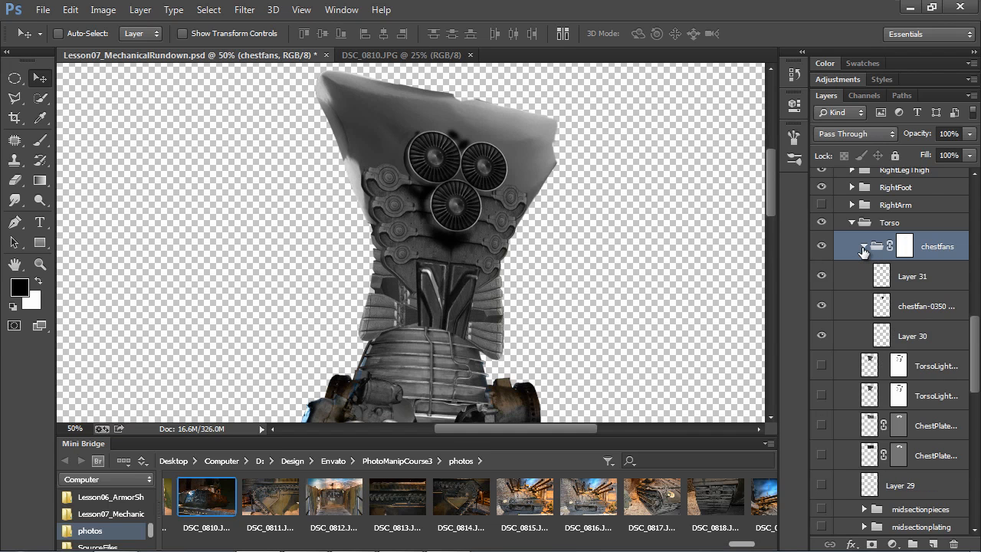
left_click(941, 316)
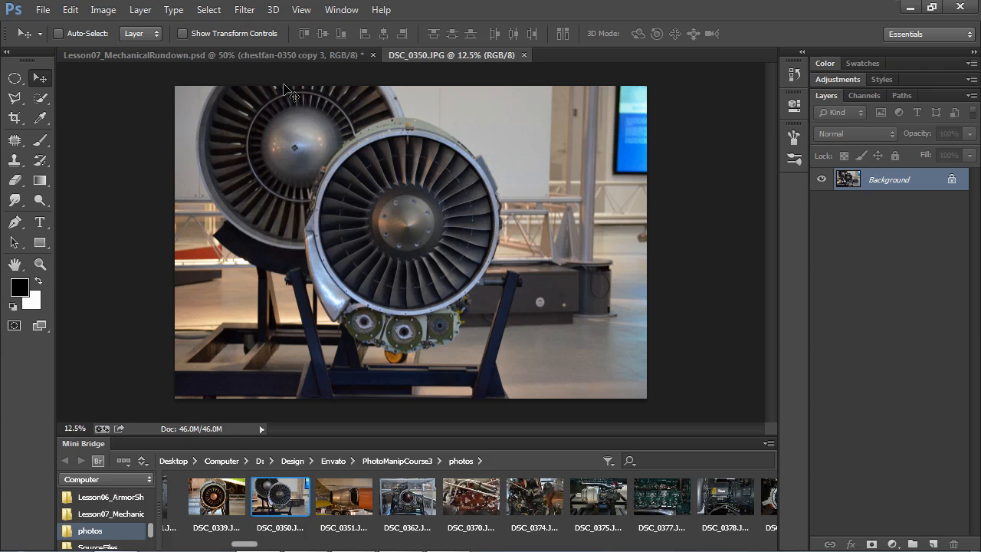
left_click(271, 54)
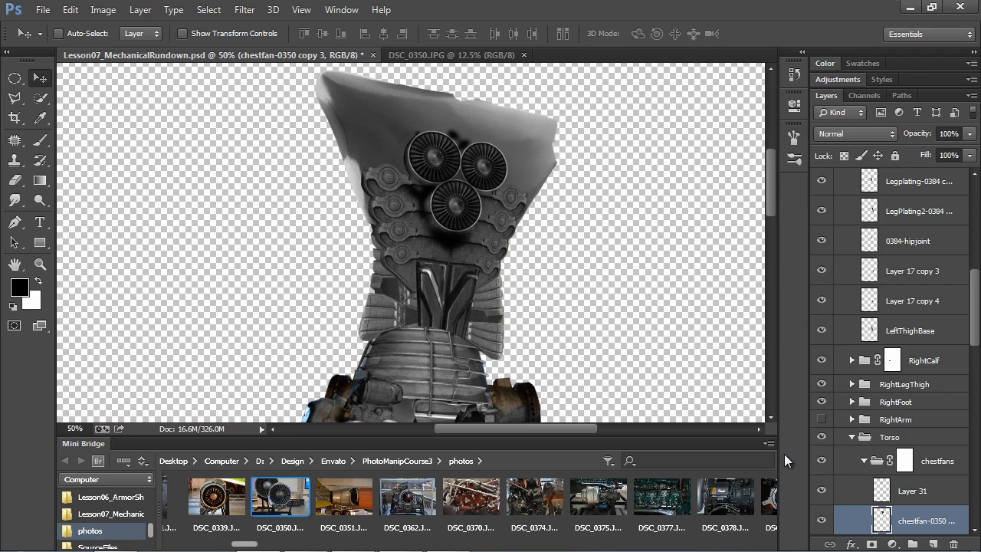
- Examine the three chest fans and the dark shading around them up close
scroll(531, 244, "up", 3)
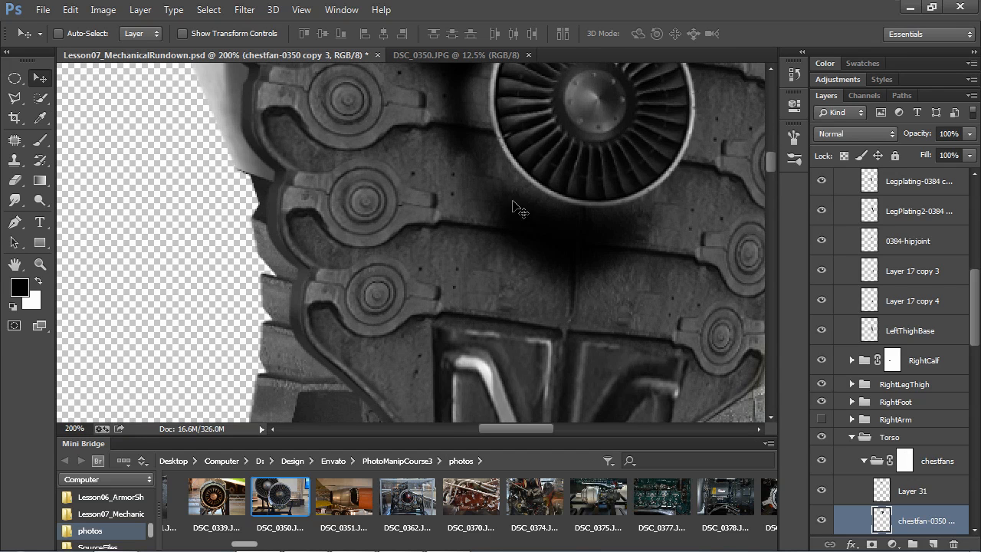
left_click_drag(521, 210, 432, 343)
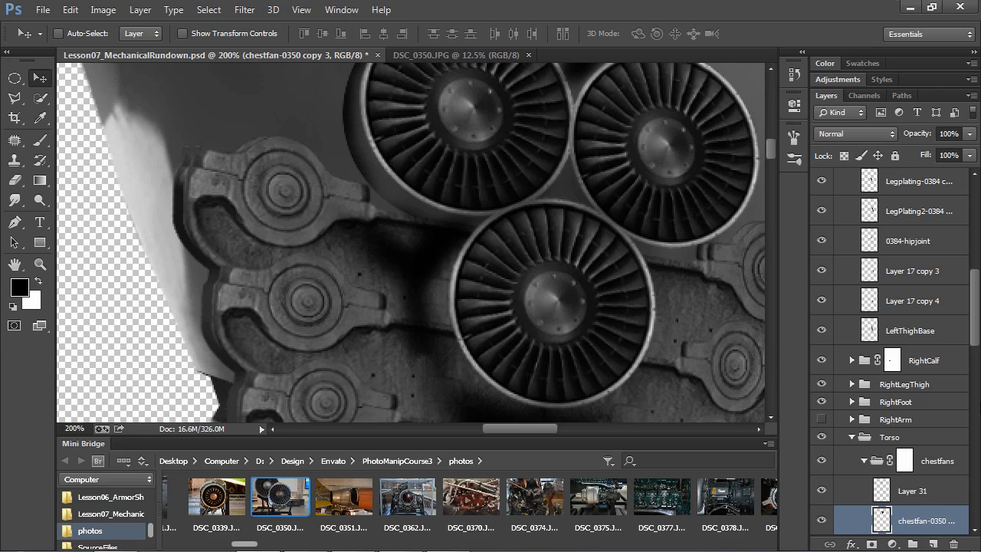
scroll(978, 373, "down", 5)
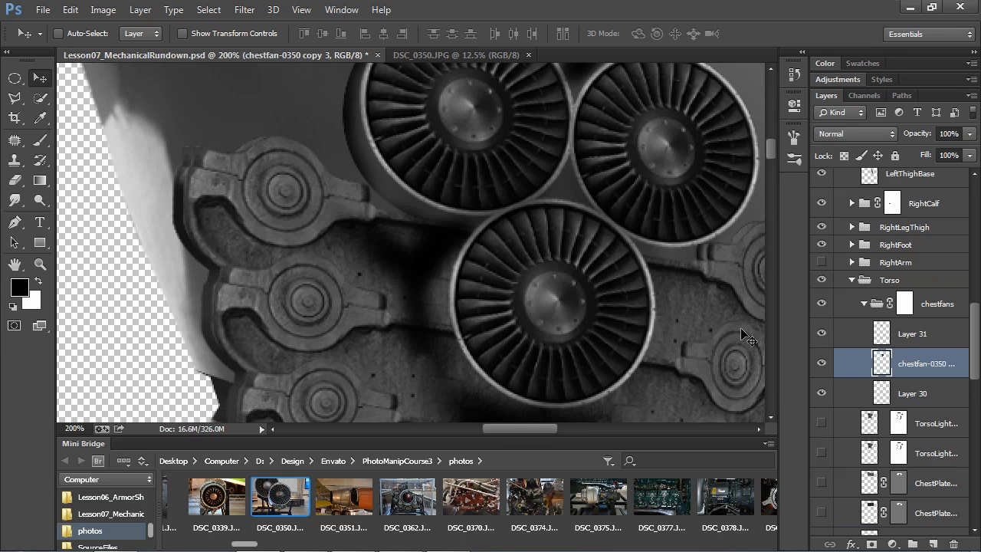
key("ctrl+minus")
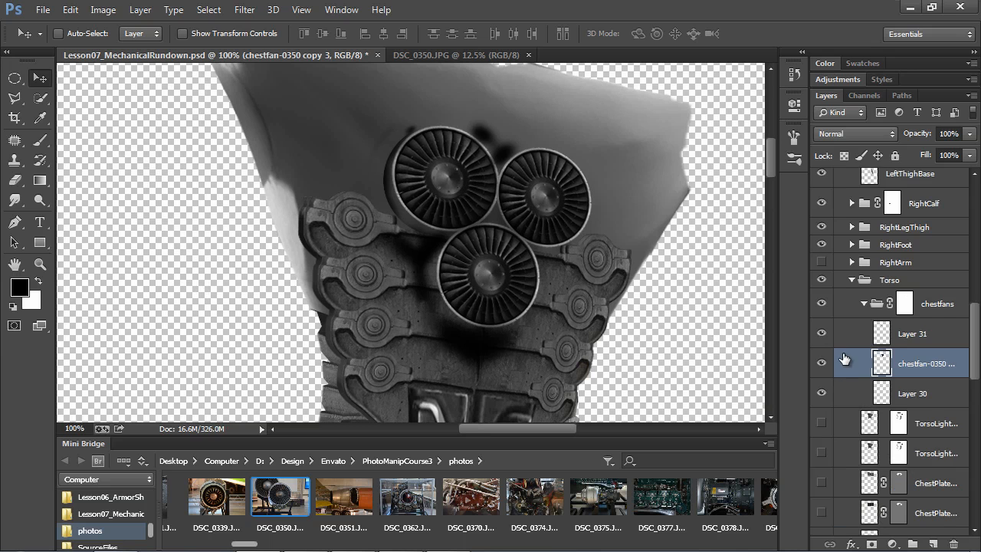
- Show the upper ChestPlate layer, view its source photo DSC_0779.JPG, and return to the robot composite
scroll(844, 358, "down", 3)
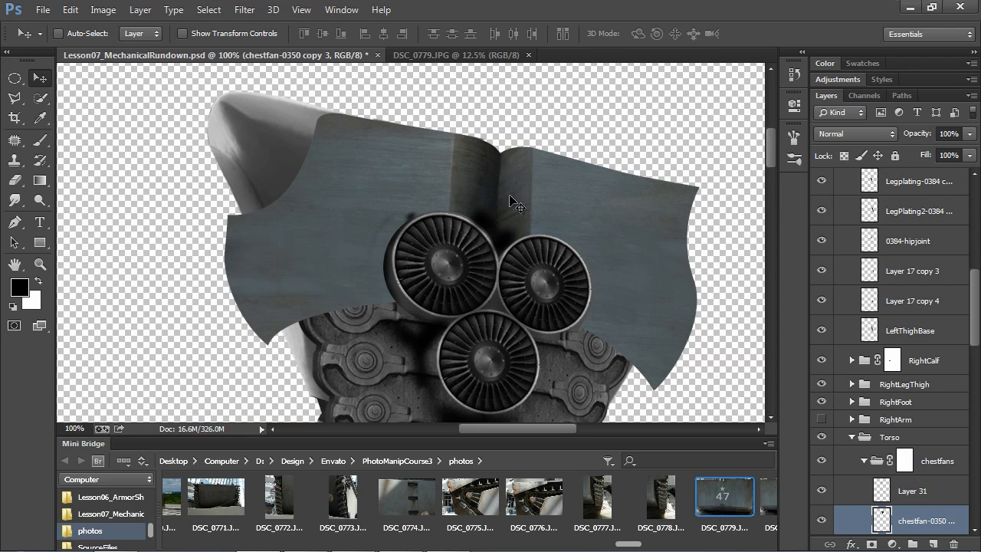
left_click(426, 55)
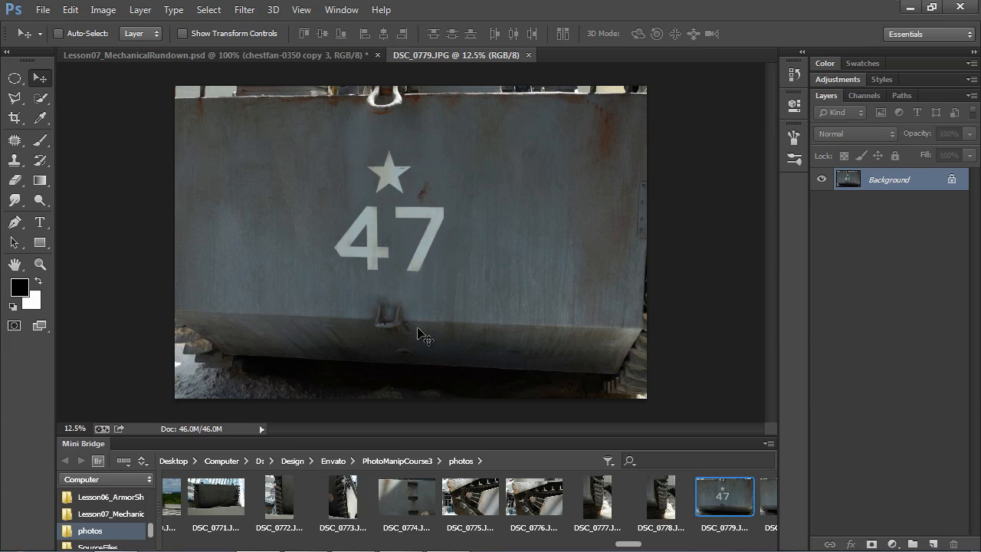
left_click(250, 55)
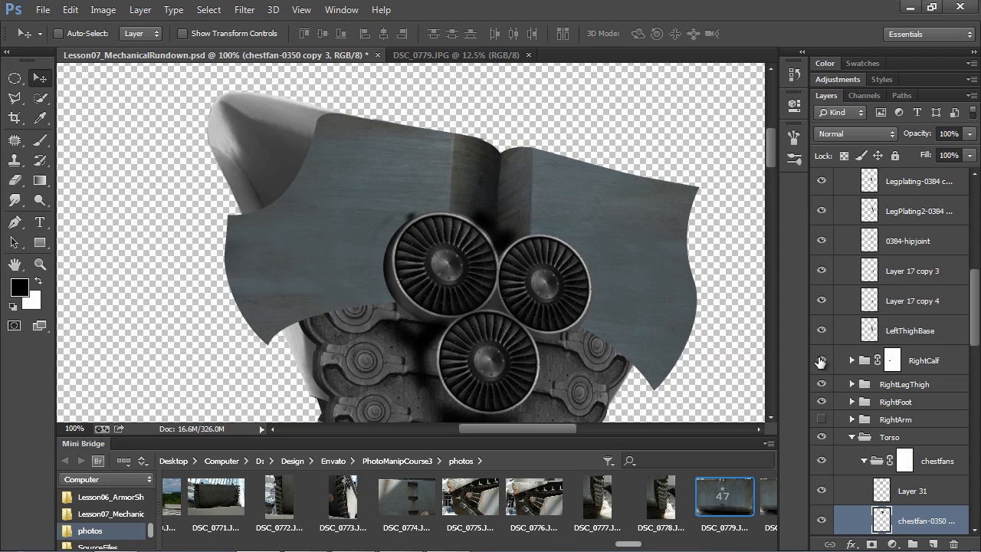
- Show the lower ChestPlate layer and Layer 29 beneath the chest plates
left_click_drag(975, 332, 978, 372)
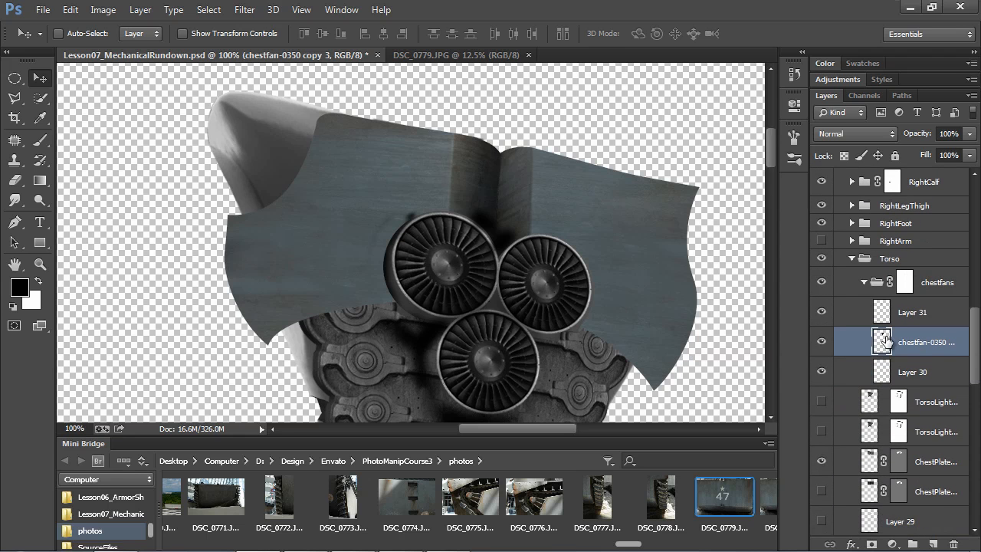
left_click(822, 491)
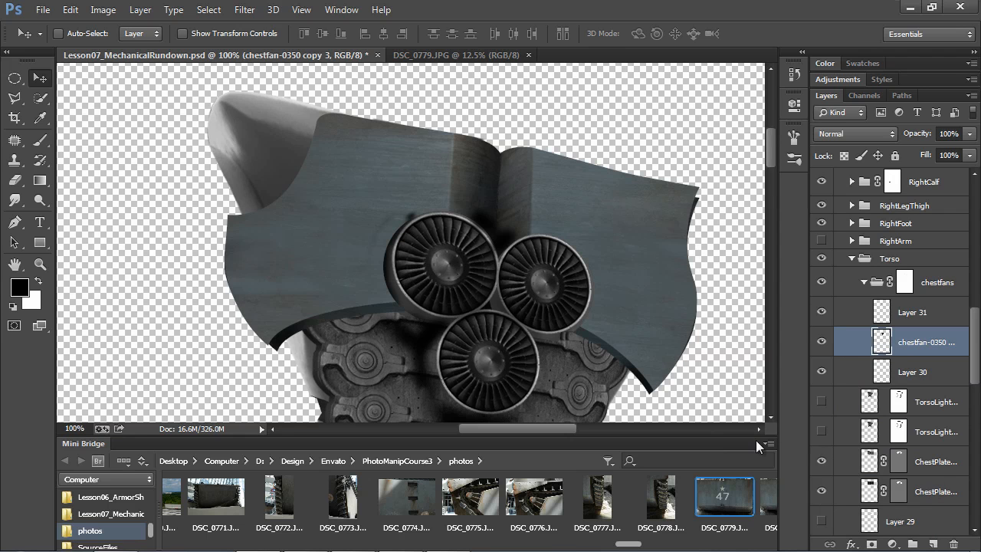
left_click(821, 521)
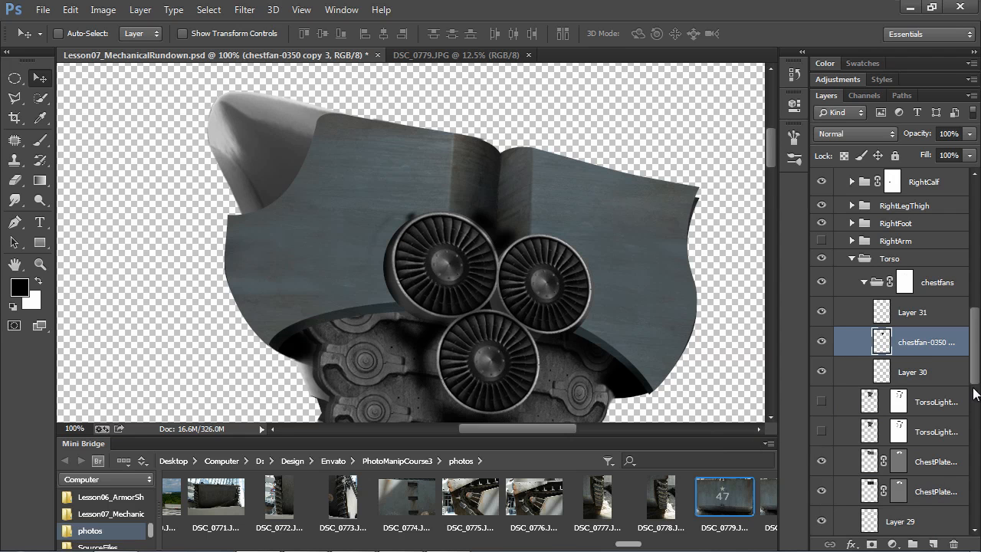
- Select Layer 29, then hide and reshow it to compare the shadow under the chest plates
scroll(958, 397, "down", 5)
left_click(912, 391)
left_click(823, 392)
left_click(823, 392)
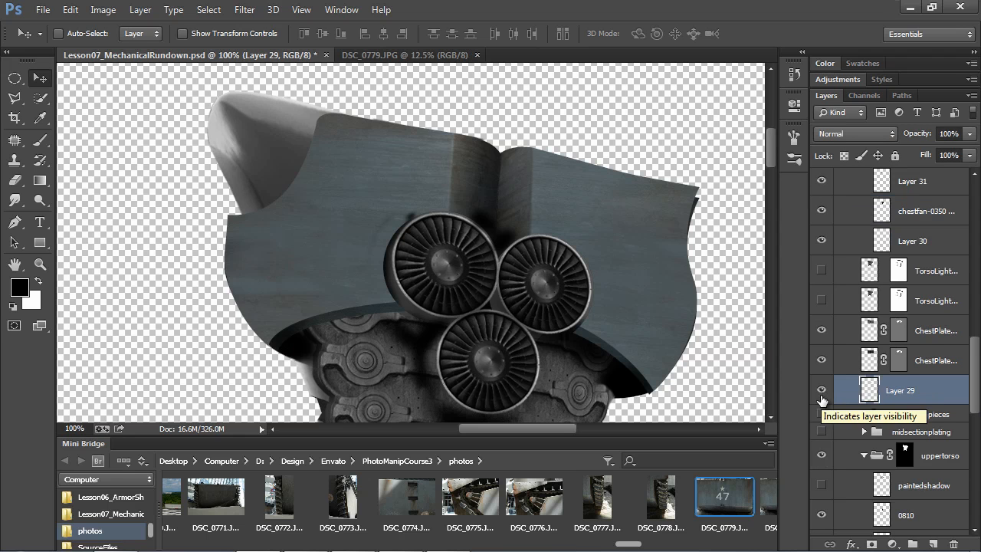
- Show and select the lower TorsoLighting layer, and disable its layer mask
left_click(821, 302)
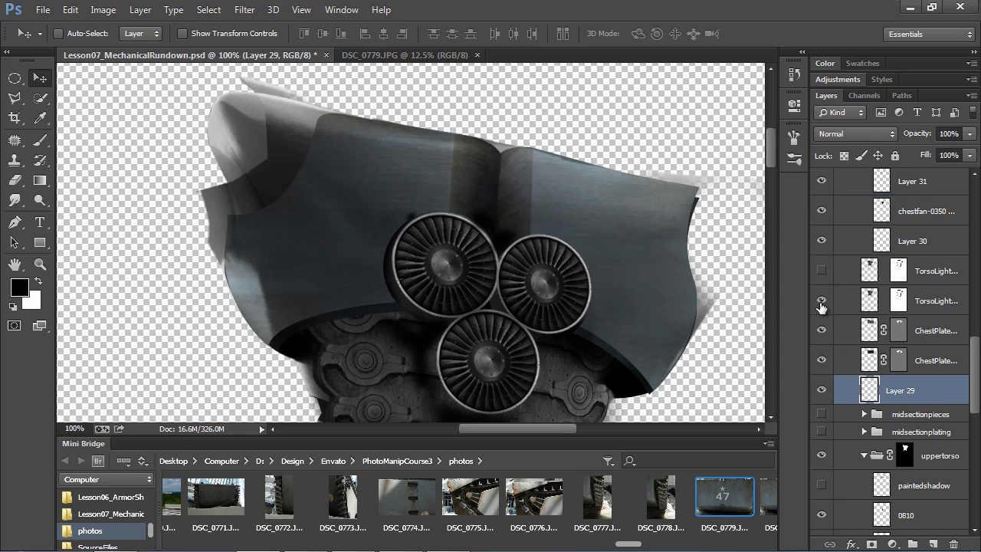
left_click(949, 304)
left_click(899, 301, "shift")
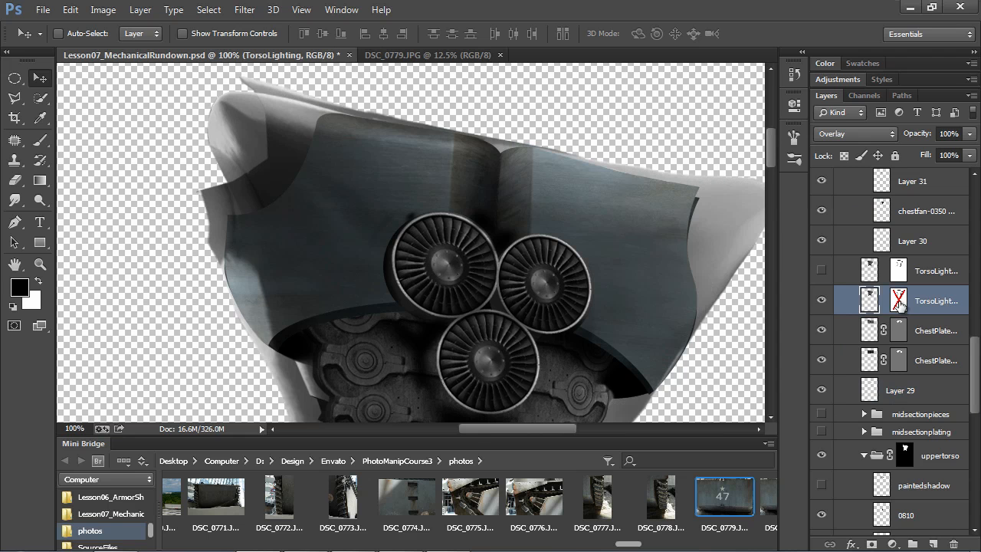
- Examine the lower TorsoLighting layer's Overlay blend mode and its unmasked lighting across the whole torso
left_click(847, 136)
left_click(832, 137)
left_click_drag(668, 299, 667, 221)
key("ctrl+minus")
key("ctrl+minus")
key("ctrl+minus")
key("shift+alt+o")
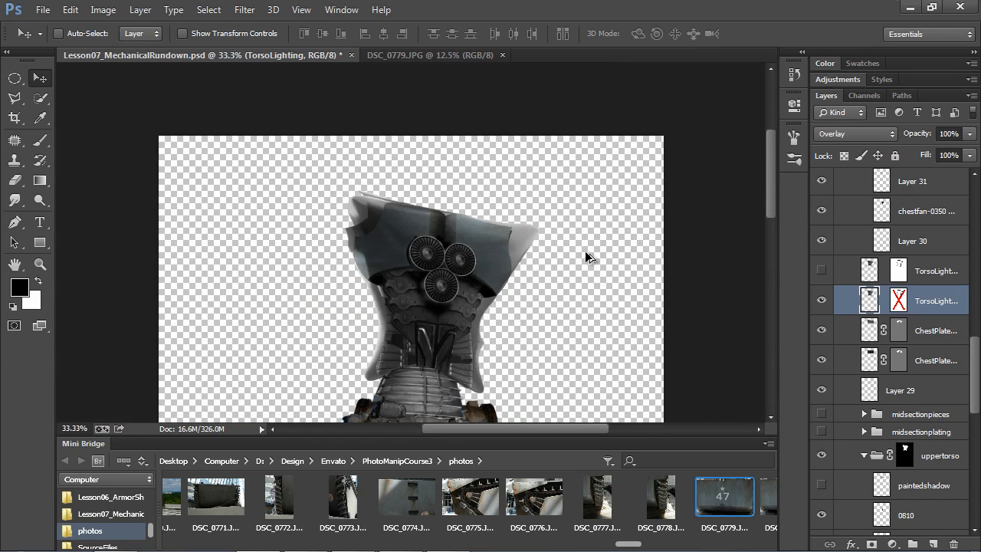
- Re-enable the lower TorsoLighting layer's mask, then show and select the upper TorsoLighting layer
key("ctrl+alt+z")
left_click(920, 306)
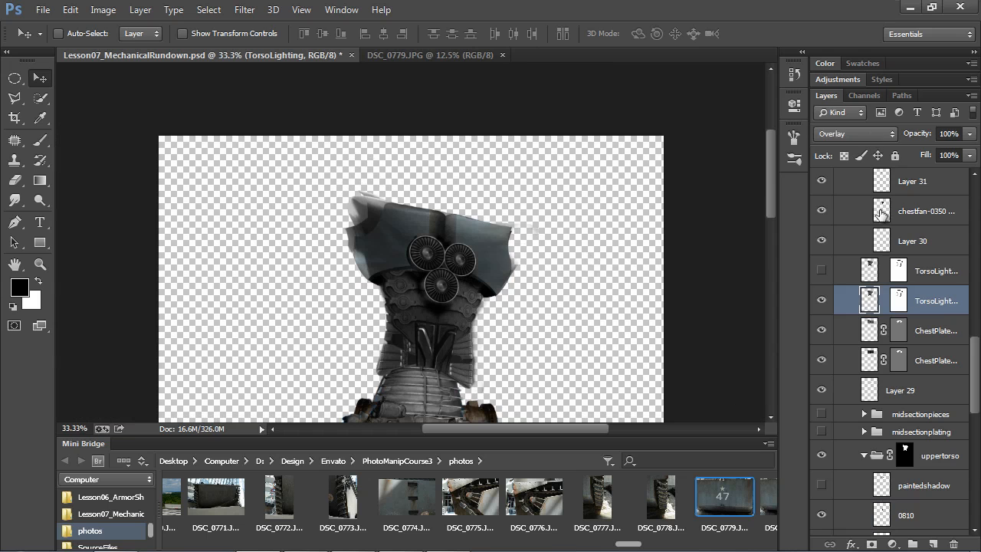
left_click(898, 301, "shift")
left_click(898, 300, "shift")
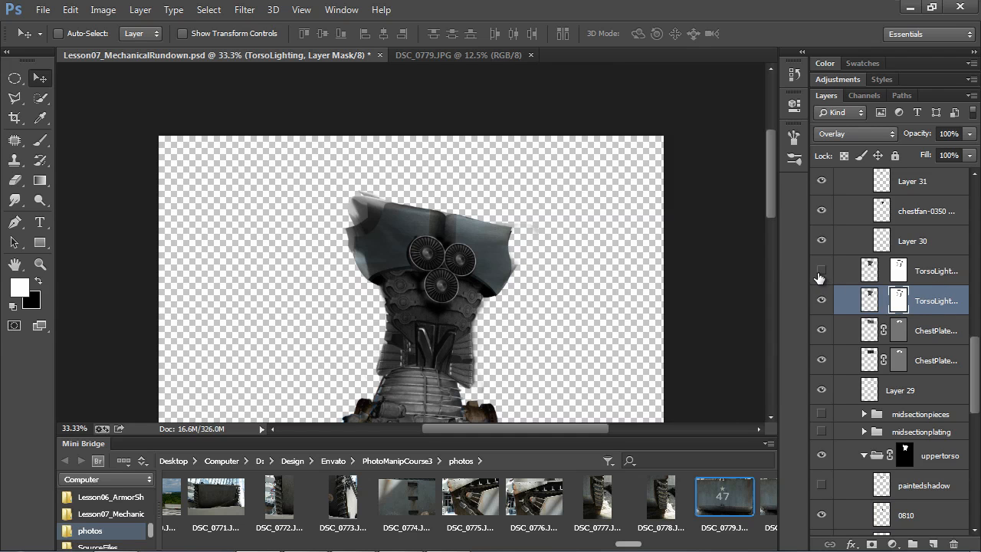
left_click(820, 274)
left_click(939, 278)
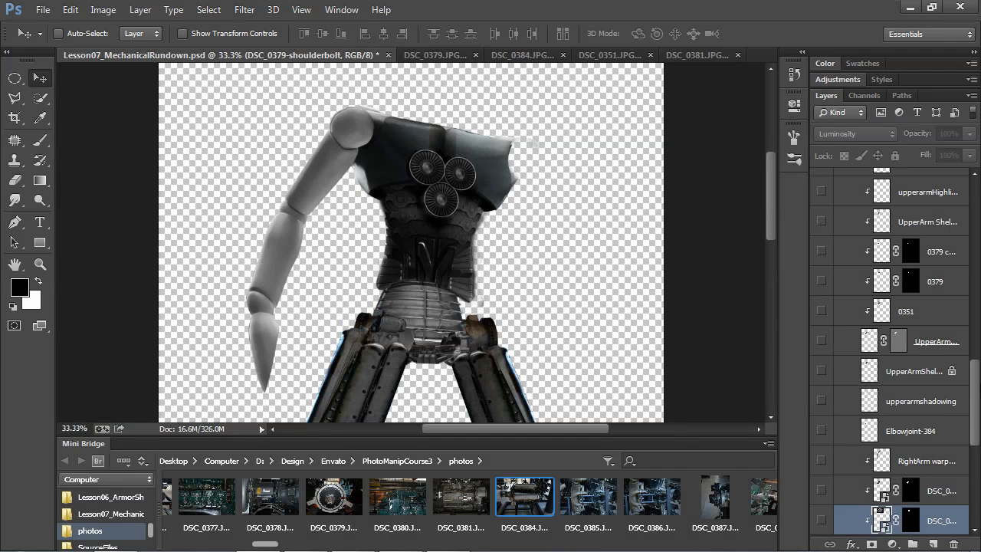
- Show the DSC_0379-shoulderbolt layer on the right arm, view its source photo DSC_0379.JPG, and return to the robot composite
left_click_drag(975, 406, 978, 444)
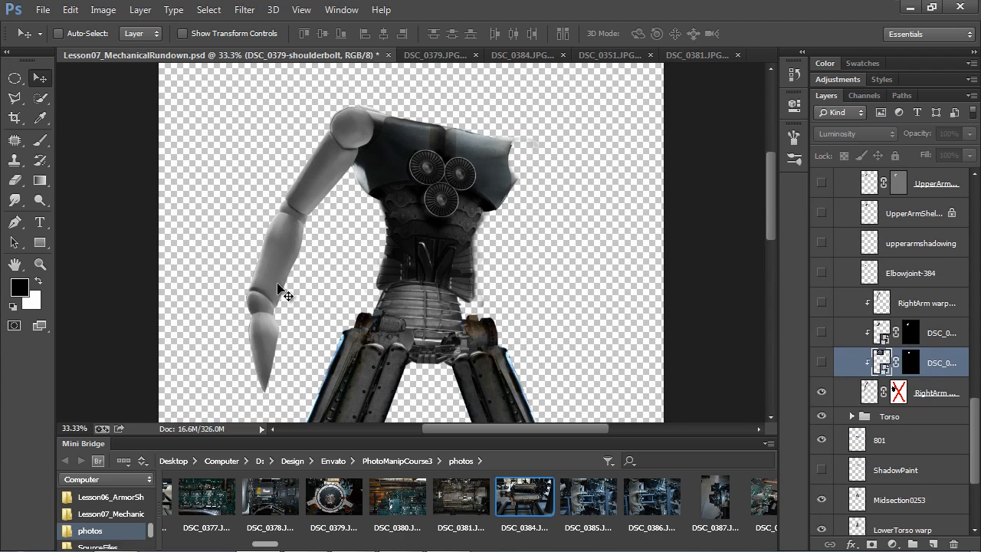
left_click(821, 363)
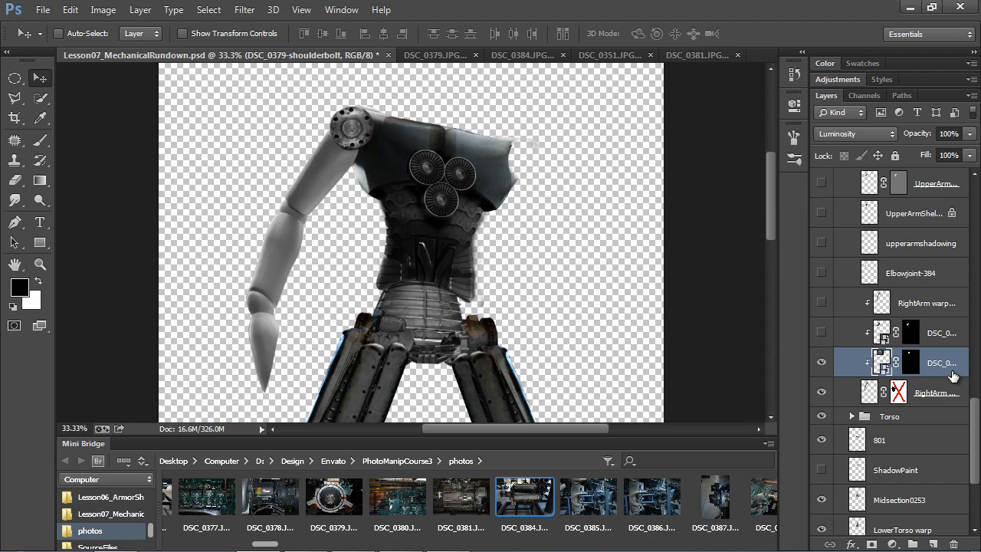
left_click(436, 55)
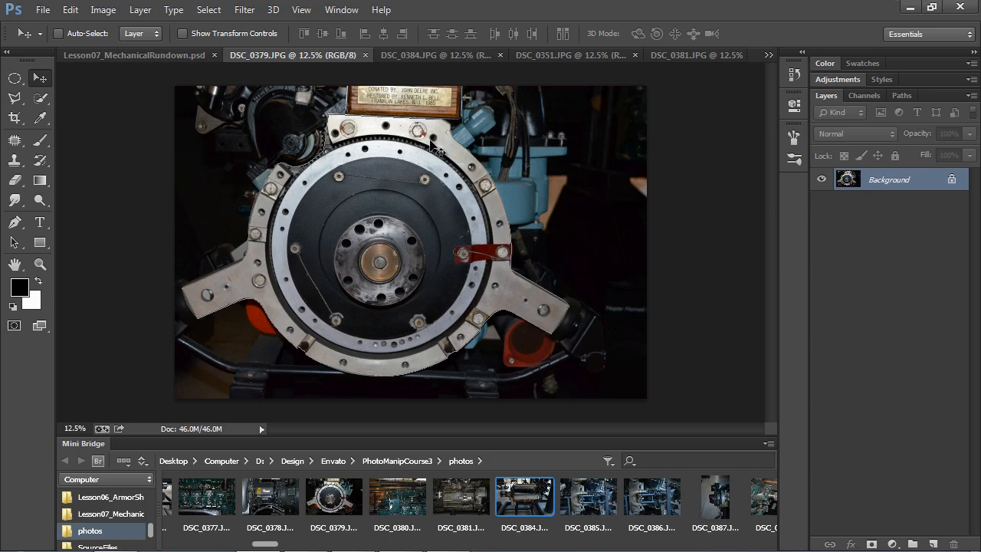
left_click(134, 55)
- Select the DSC_0381 upper-arm layer, view its source photo DSC_0381.JPG, and return to the robot composite
left_click(950, 491)
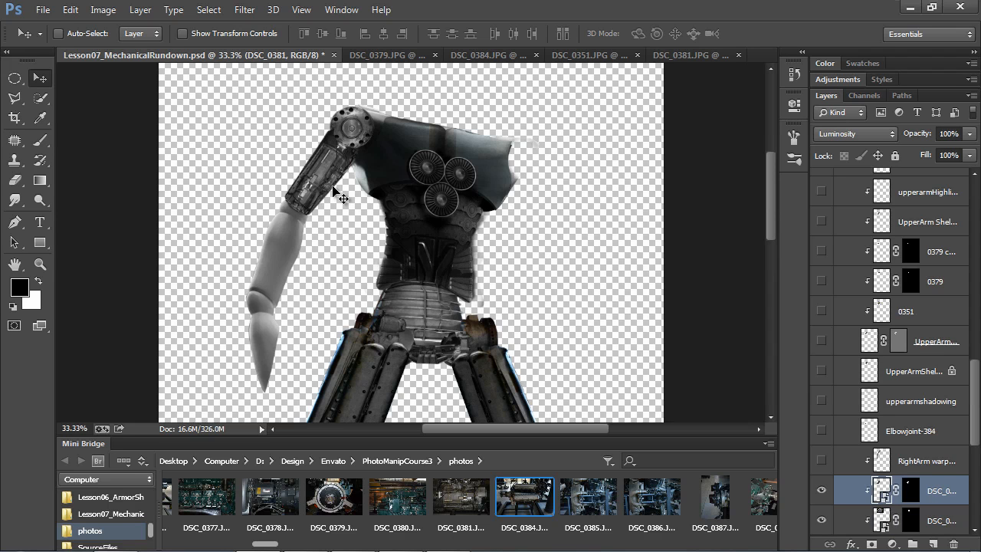
left_click(709, 57)
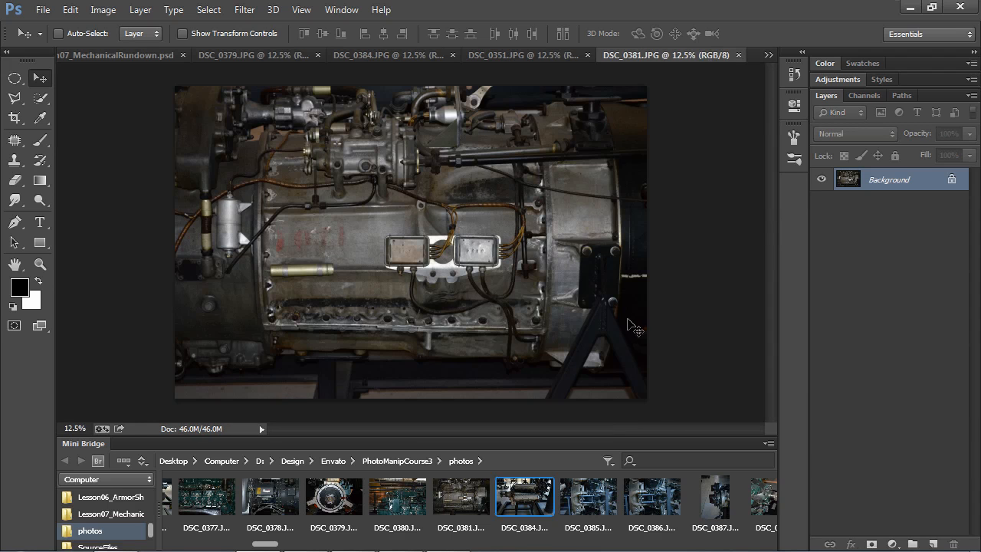
left_click(115, 55)
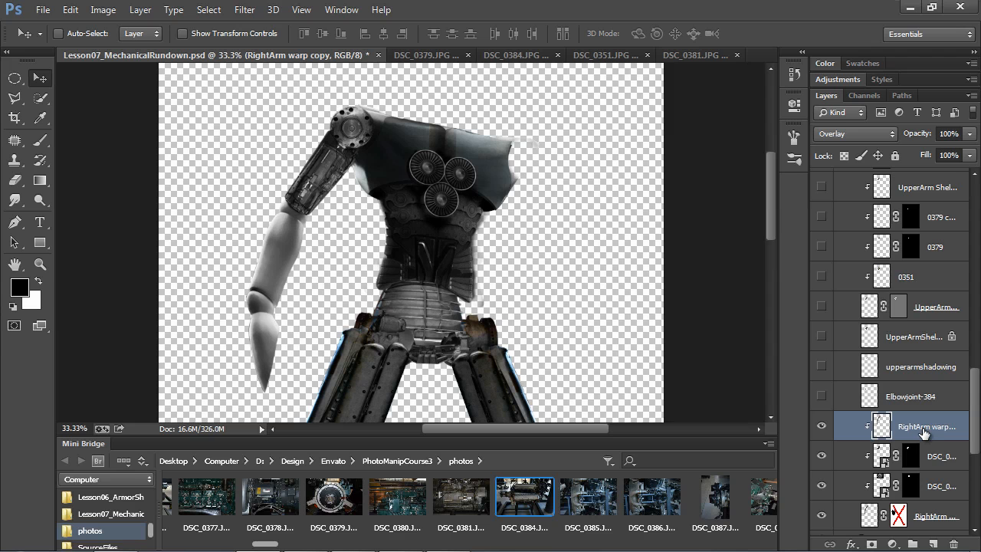
- Show and select the Elbowjoint-384 layer, examine the round engine in source photo DSC_0384.JPG, and return to the robot composite
left_click(822, 396)
left_click(929, 403)
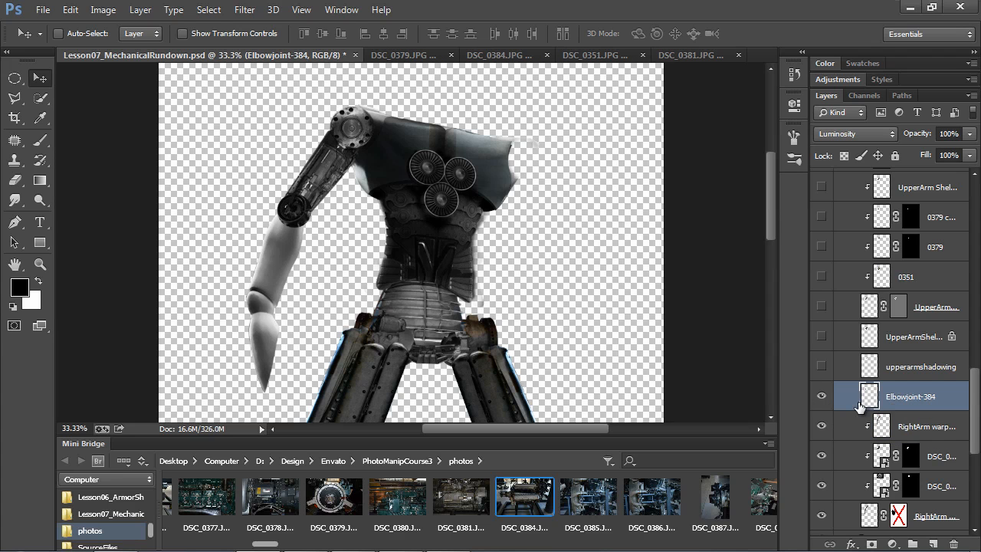
left_click(509, 54)
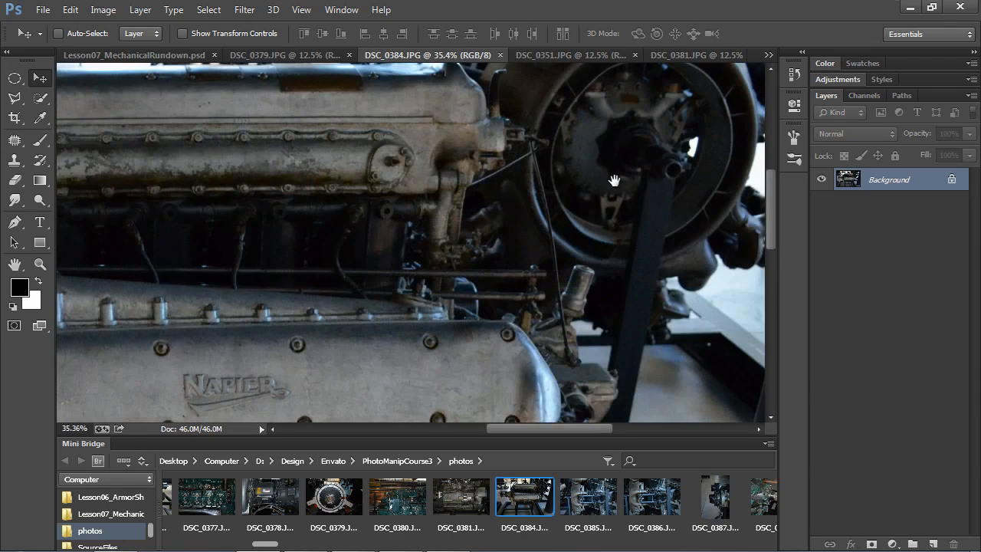
left_click_drag(619, 175, 483, 266)
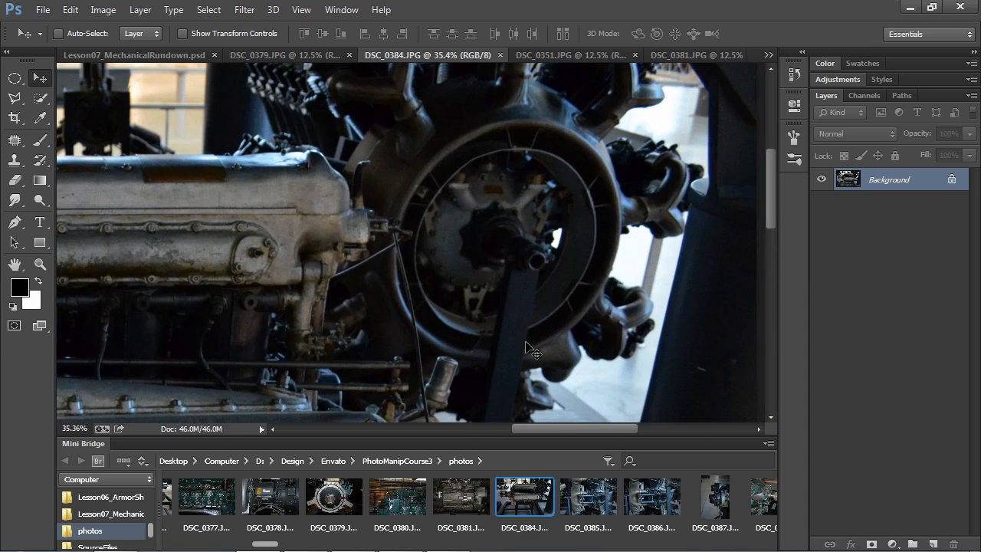
left_click(110, 54)
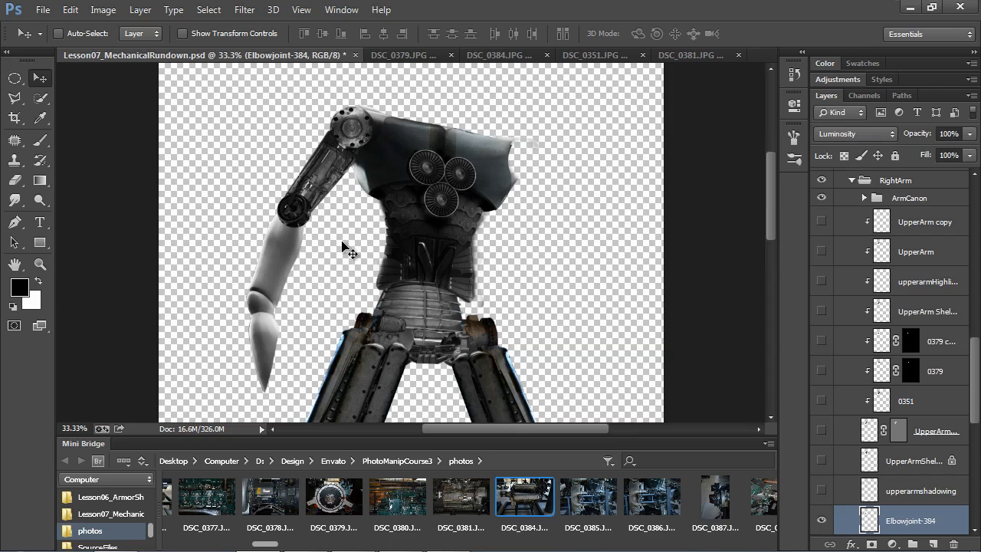
- Show and select the UpperArmShellThickness layer, and show the masked upper-arm shell layer above it
left_click(821, 462)
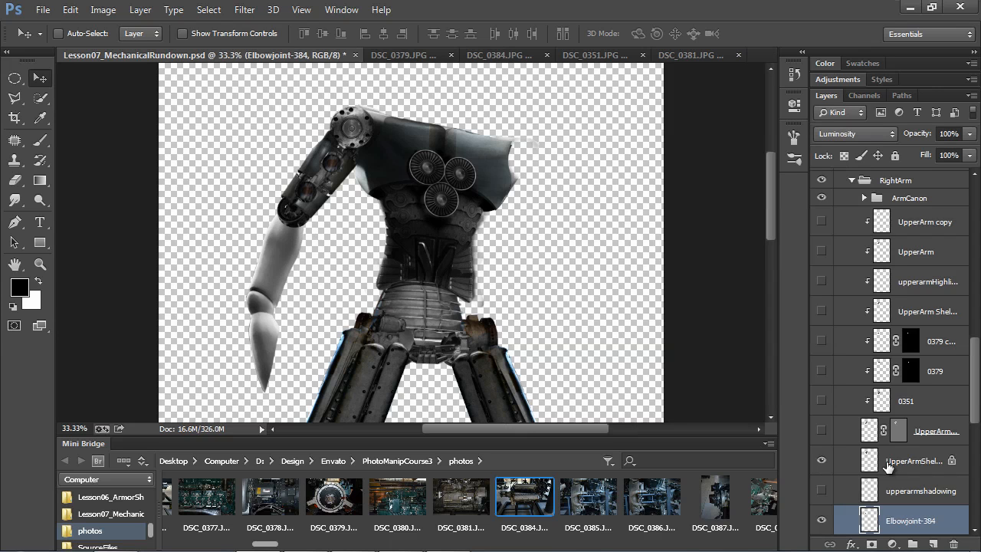
left_click(888, 464)
left_click(823, 431)
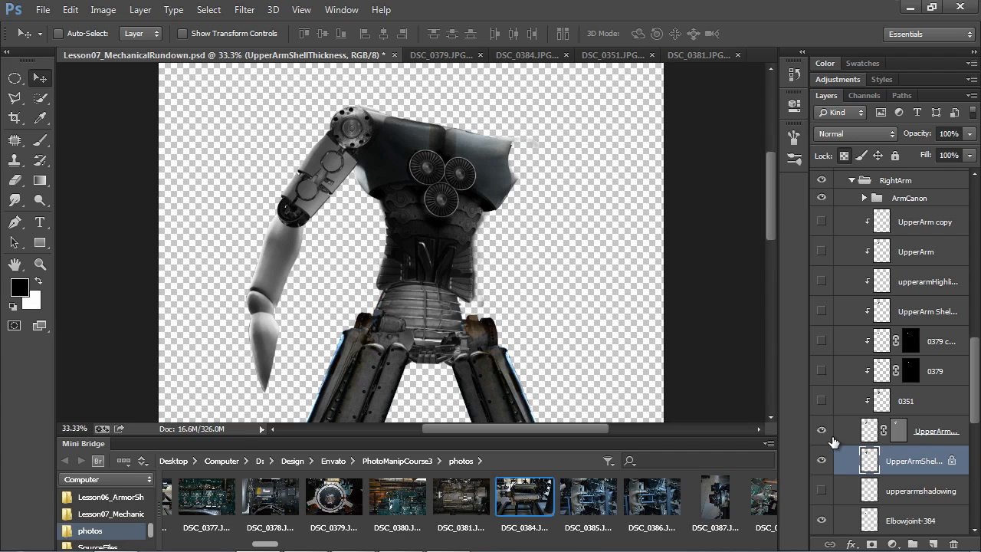
- Show the clipped 0351 layer on the upper-arm shell, view its source photo DSC_0351.JPG, and return to the robot composite
left_click(822, 400)
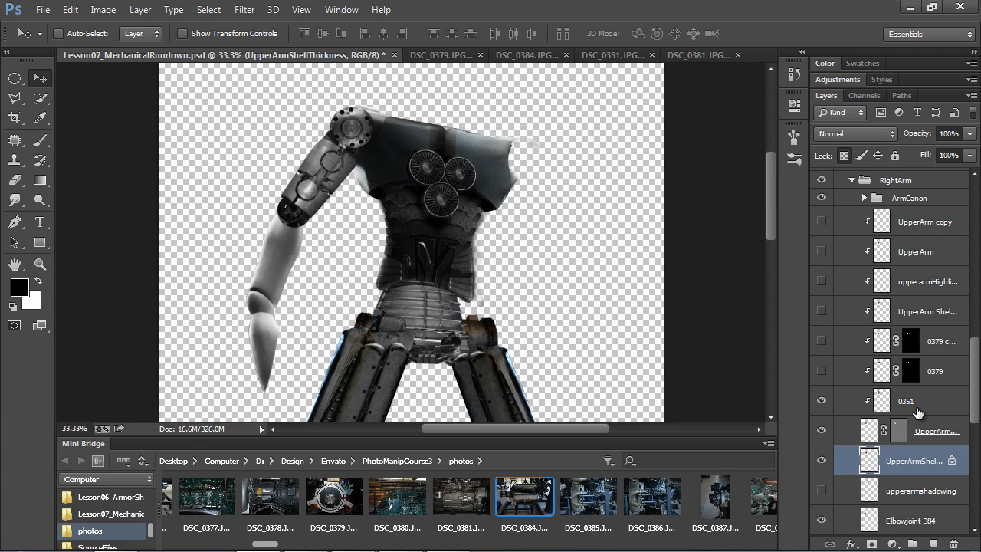
left_click(613, 56)
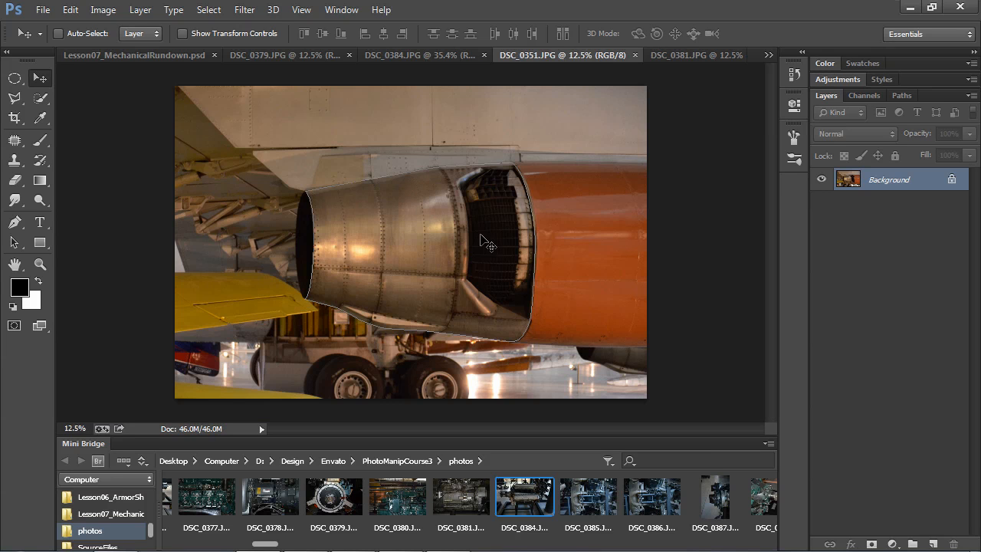
left_click(119, 56)
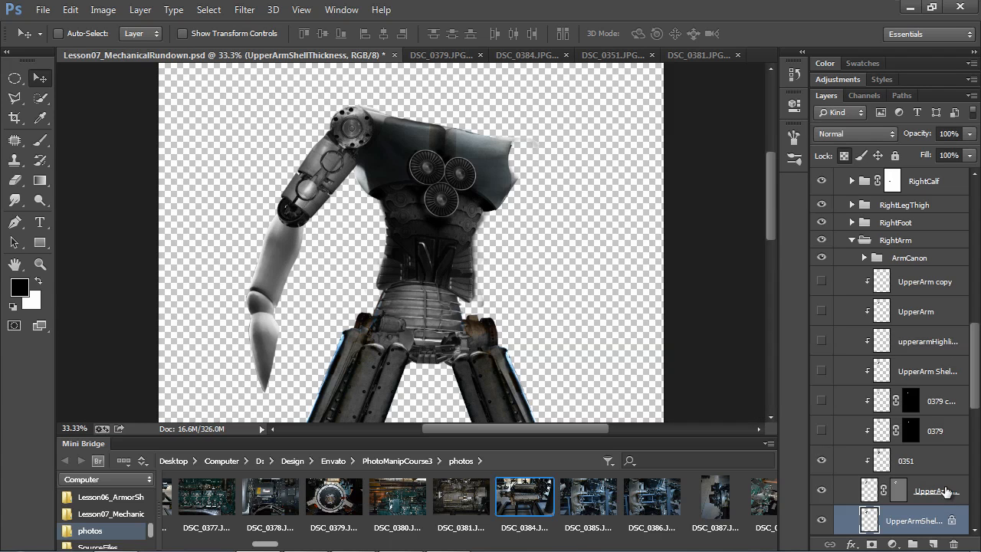
- Show the 0379 layer and its copy on the upper arm, view source photo DSC_0379.JPG, and return to the robot composite
left_click_drag(822, 431, 823, 400)
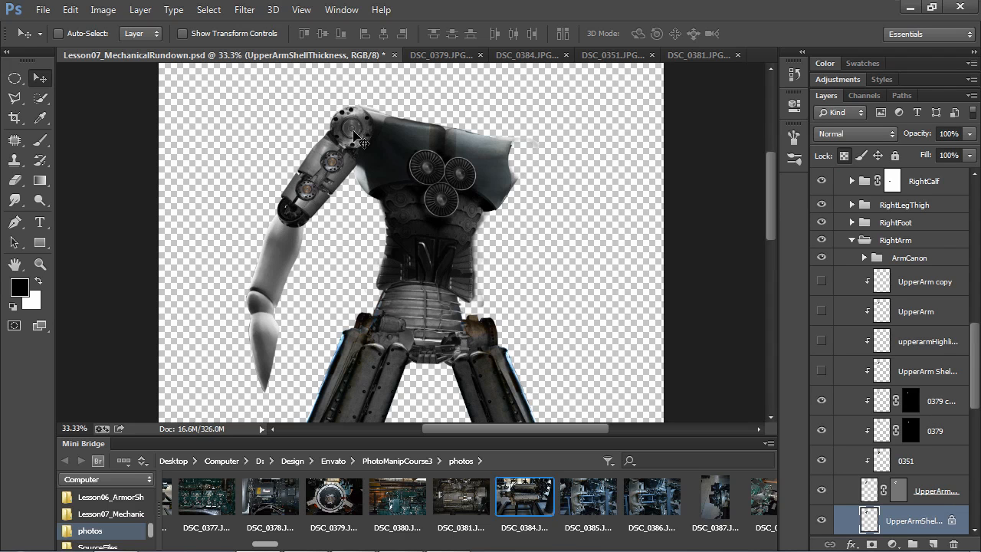
left_click(450, 55)
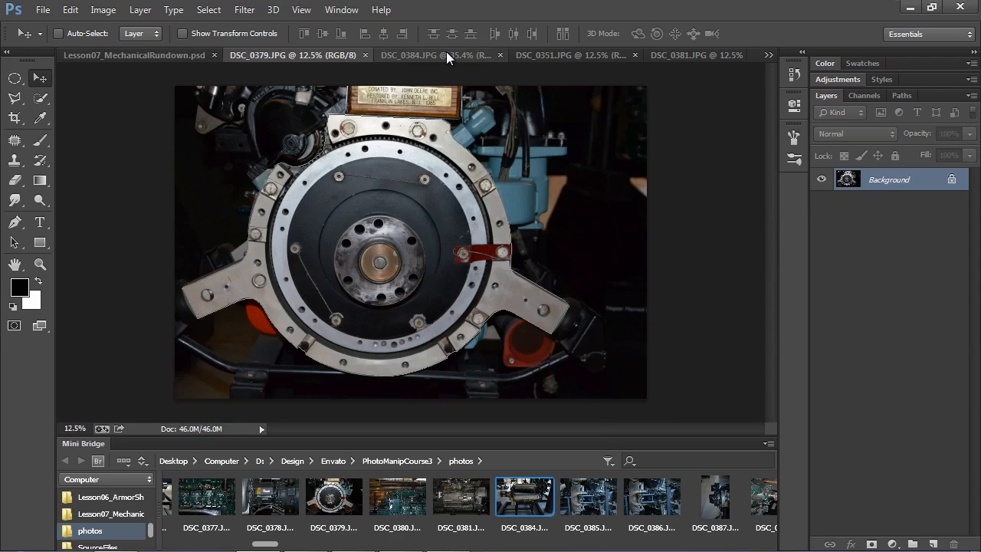
left_click(157, 57)
- Show the upper-arm highlight, UpperArm, UpperArm copy and upperarmshadowing layers to light and shade the upper arm
left_click(821, 343)
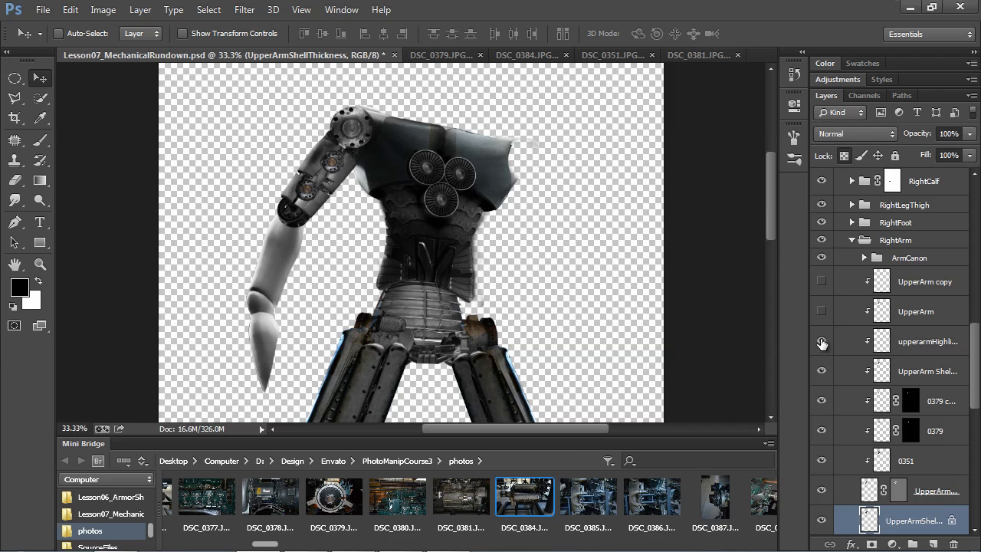
left_click(822, 311)
left_click(821, 281)
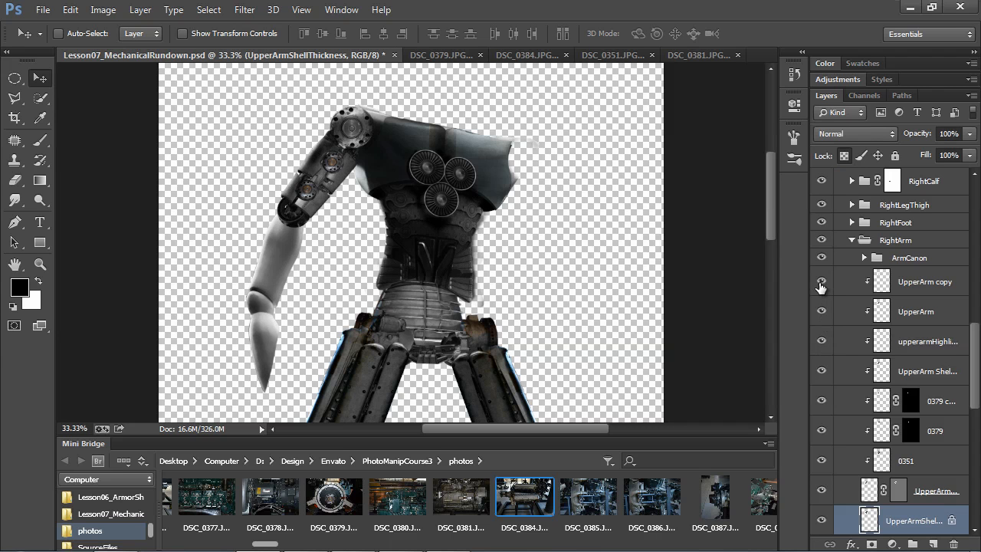
scroll(976, 394, "down", 5)
left_click(822, 378)
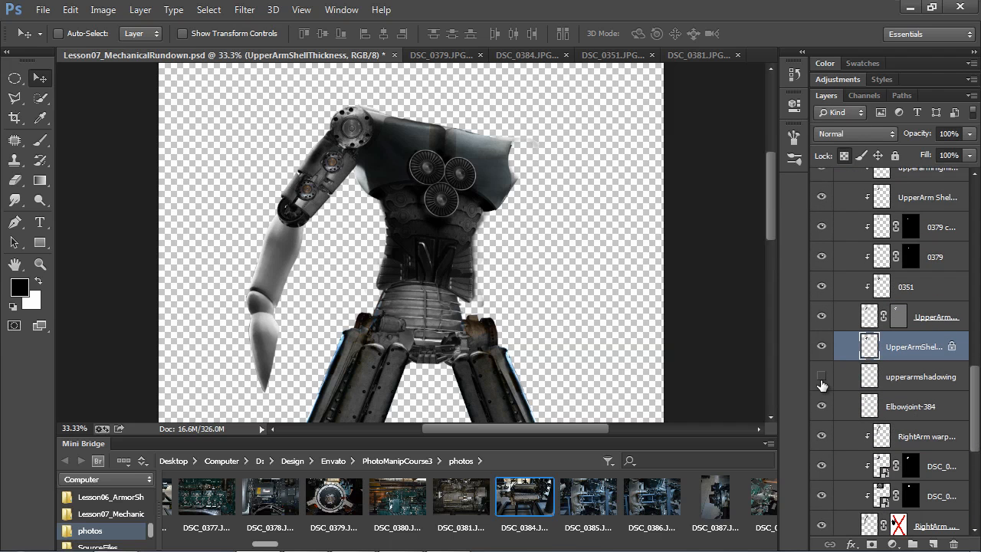
left_click(822, 377)
- Expand the ArmCanon group inside the RightArm group and look through its layers
scroll(824, 377, "down", 6)
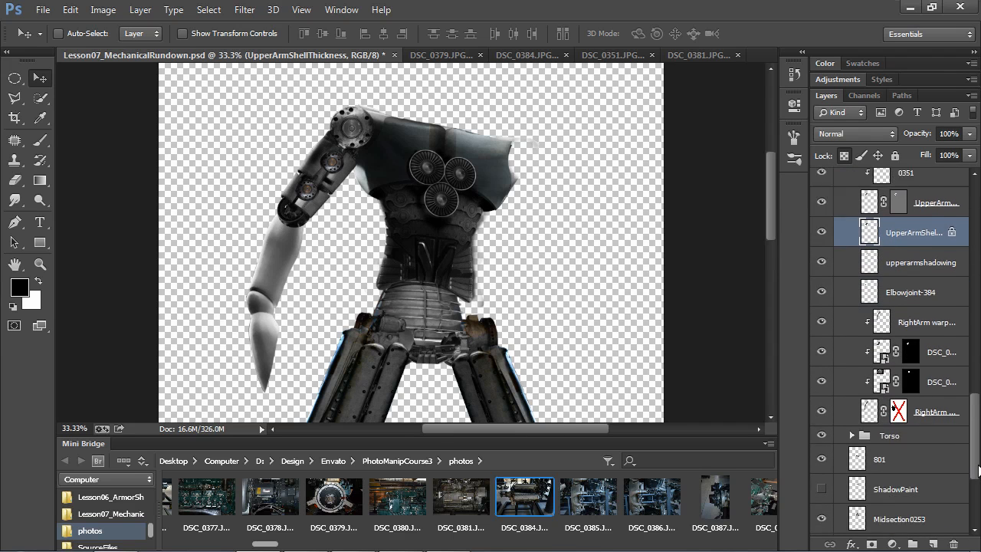
scroll(975, 387, "up", 8)
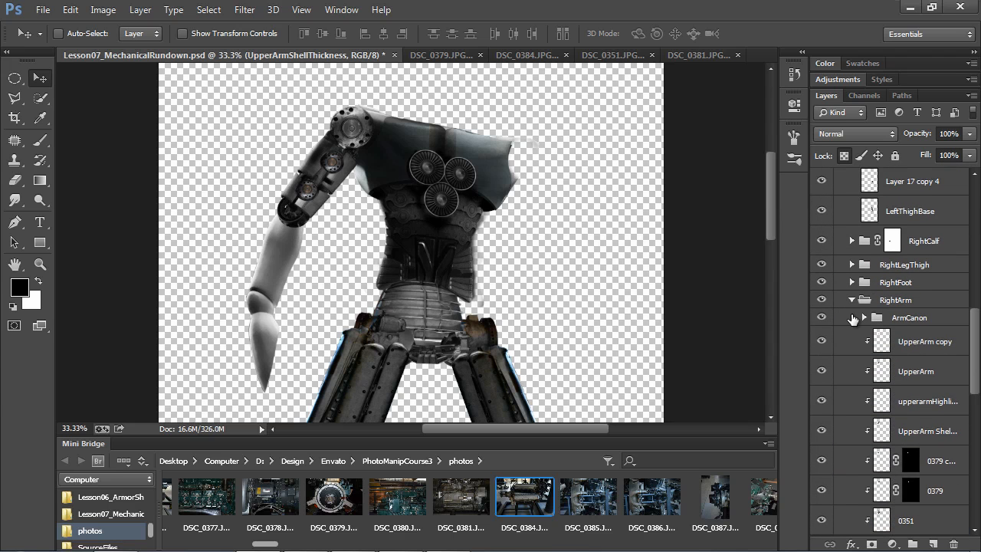
left_click(863, 318)
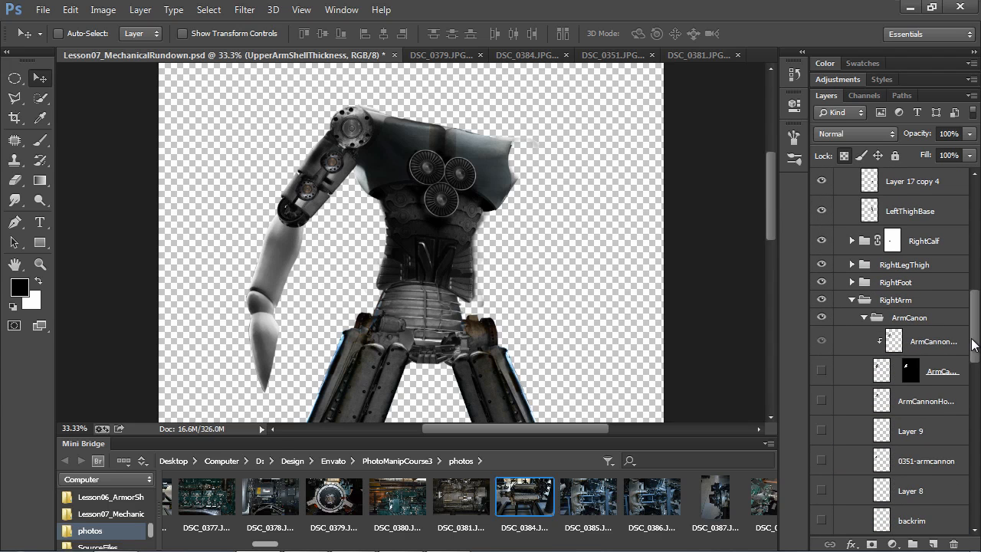
scroll(973, 345, "down", 8)
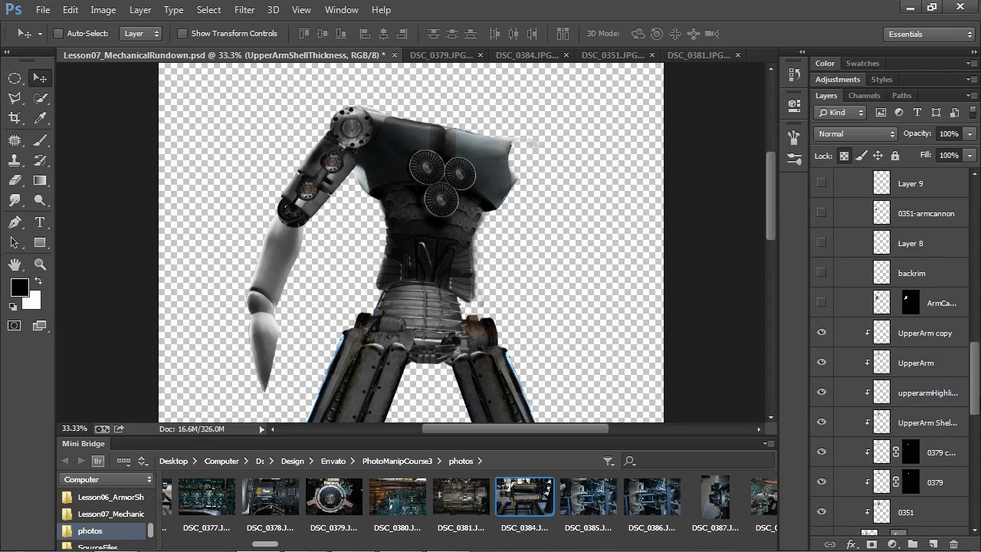
scroll(937, 255, "up", 3)
- Select the ArmCannonHousing layer, view source photo DSC_0351.JPG, and return to the robot composite
left_click(936, 255)
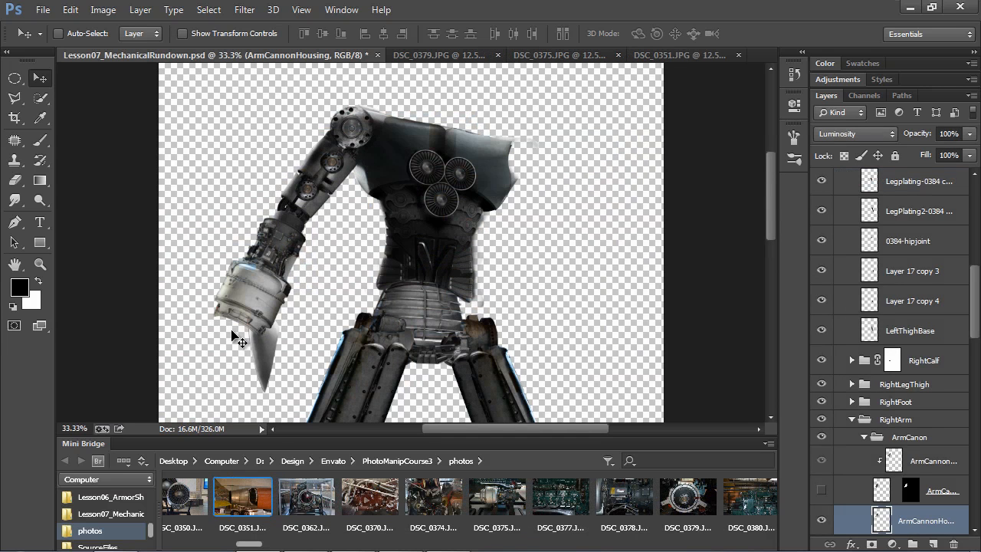
left_click(668, 53)
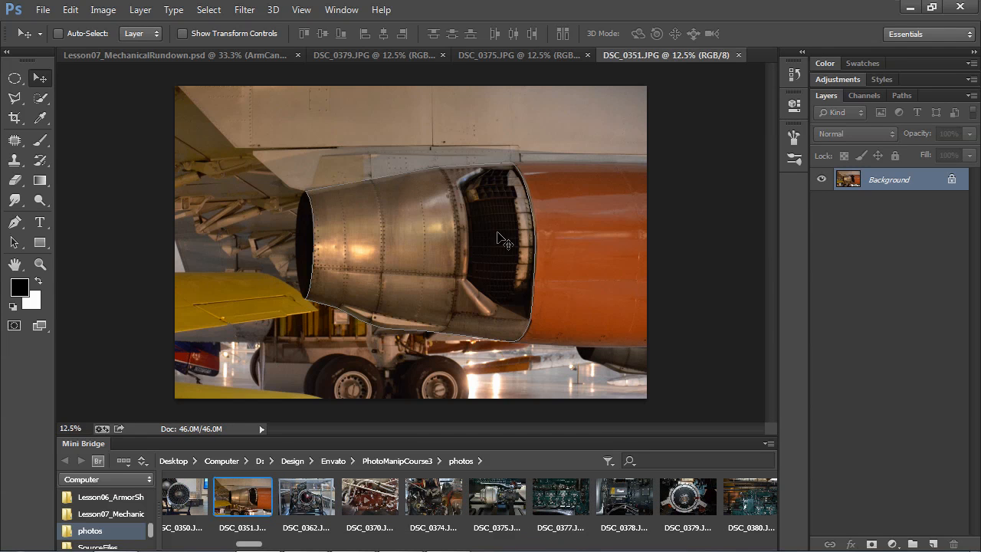
left_click(132, 55)
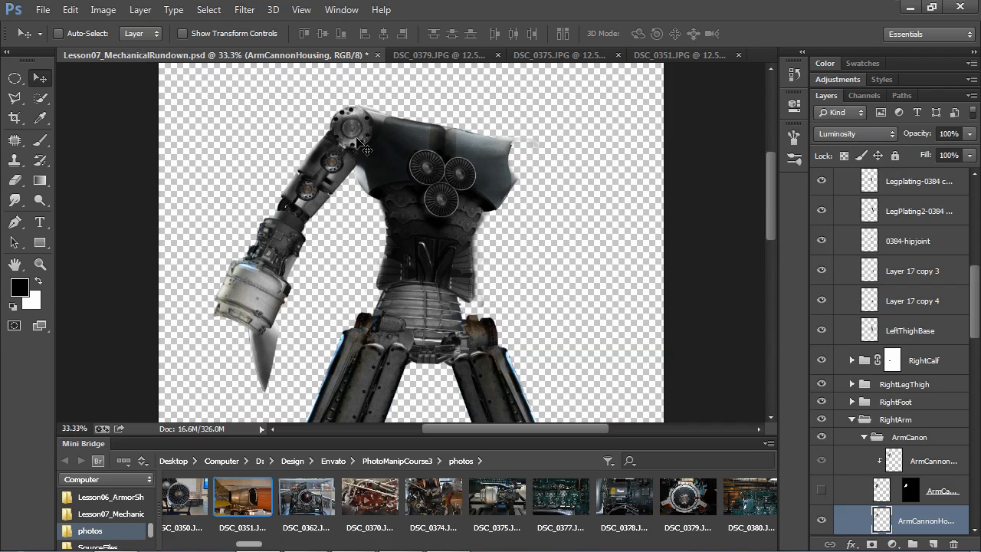
- Enable the layer mask on the RightArm warp layer to hide the original forearm
scroll(941, 439, "down", 5)
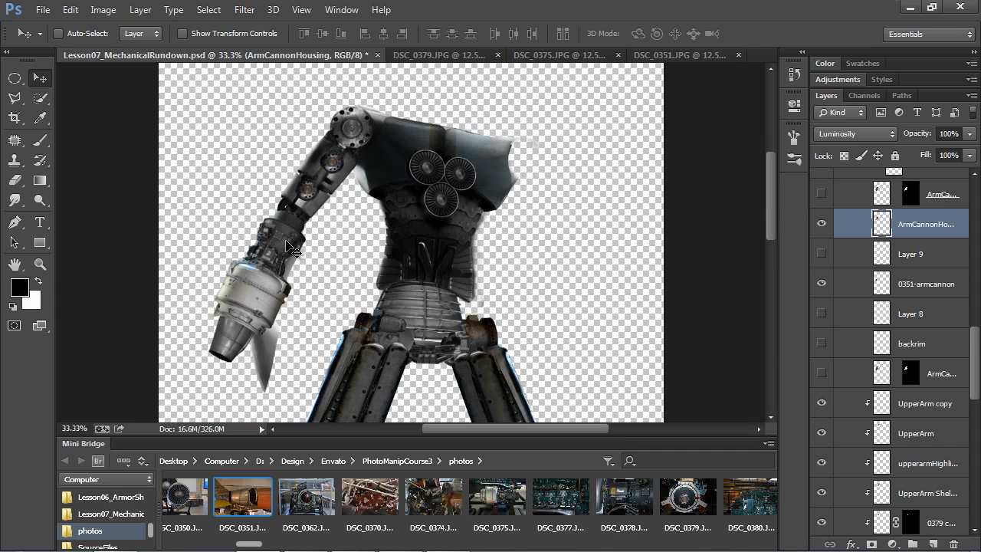
scroll(977, 395, "down", 10)
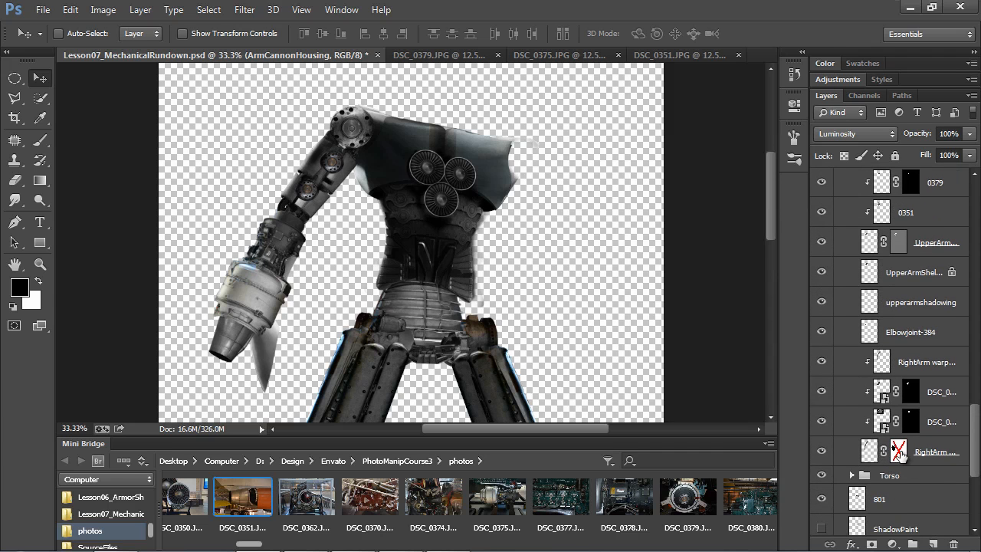
left_click(899, 451)
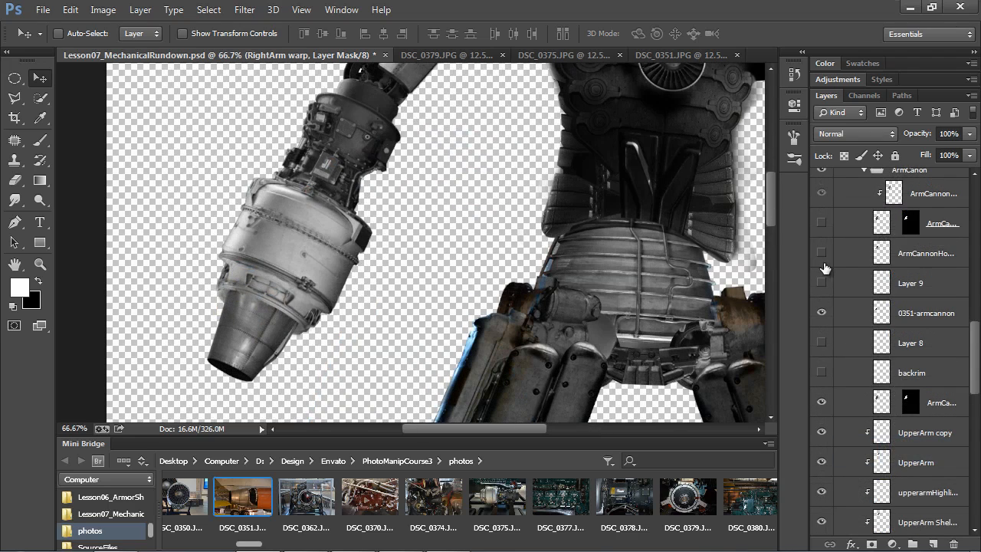
- Hide the ArmCannonHousing layer, then hide and reshow the masked arm-cannon base layer beneath backrim for comparison
left_click(822, 254)
left_click(822, 403)
left_click(822, 404)
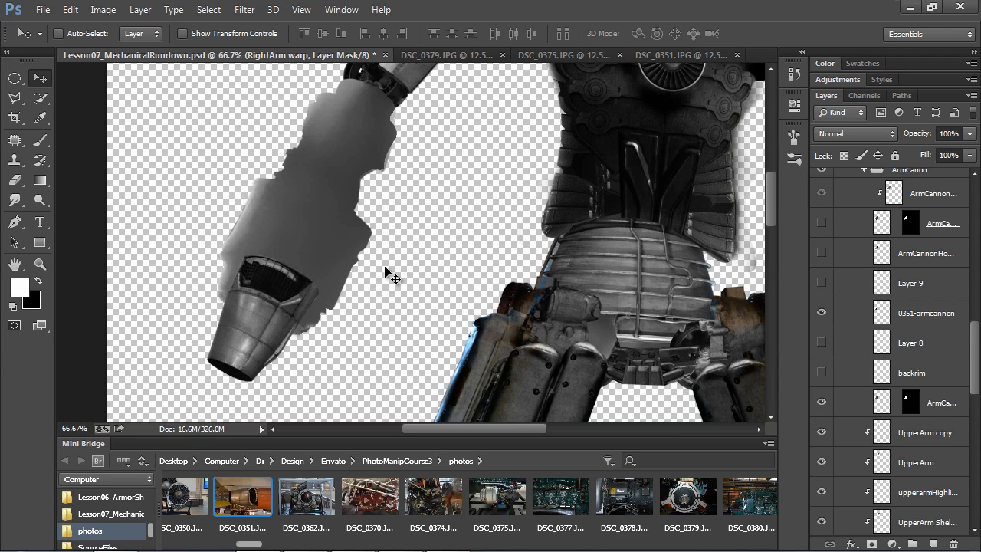
- Show the ArmCannonHousing layer, load its outline as a selection, and deselect it
left_click(821, 254)
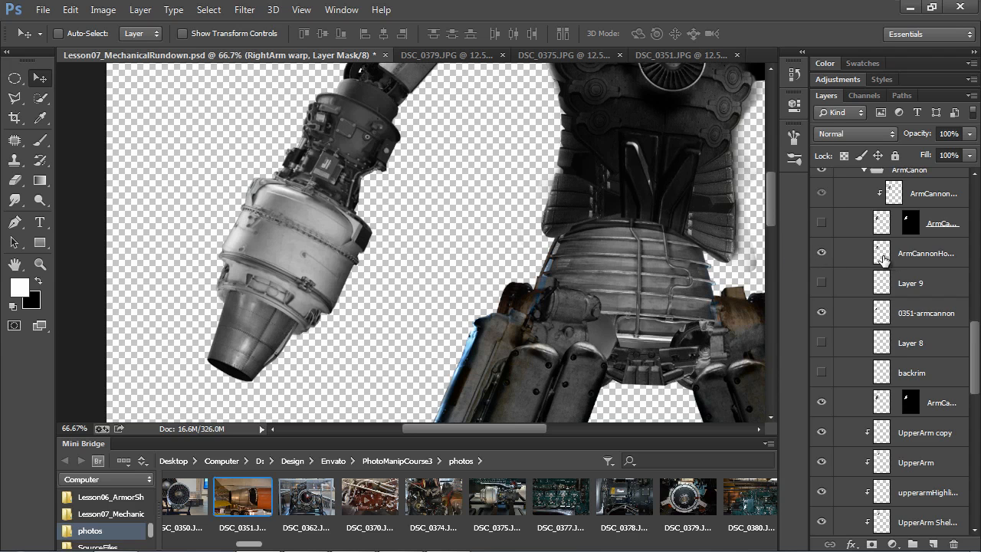
left_click(882, 261, "ctrl")
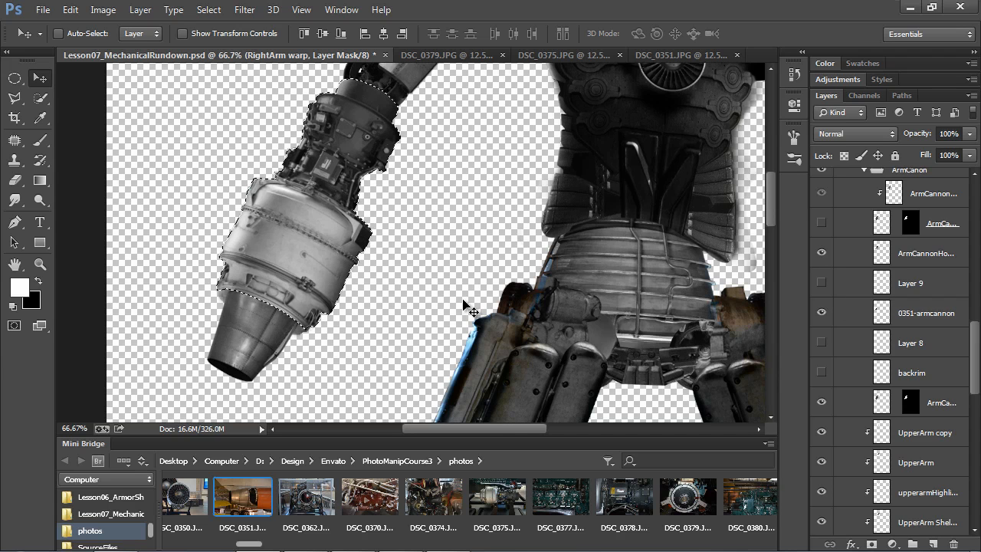
key("ctrl+d")
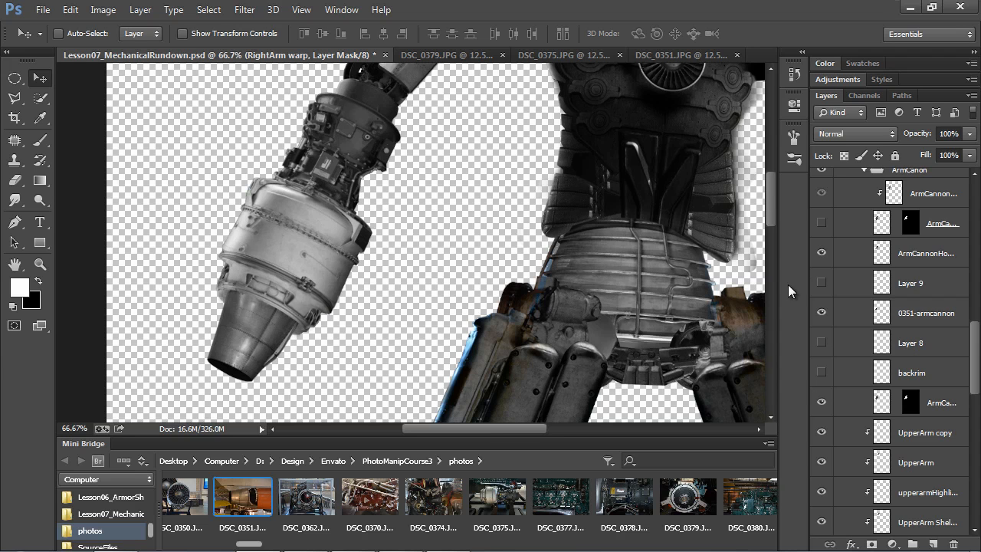
- Show the backrim, Layer 8, Layer 9 and masked upper arm-cannon layers with their clipped shading to complete the arm cannon
scroll(755, 284, "up", 1)
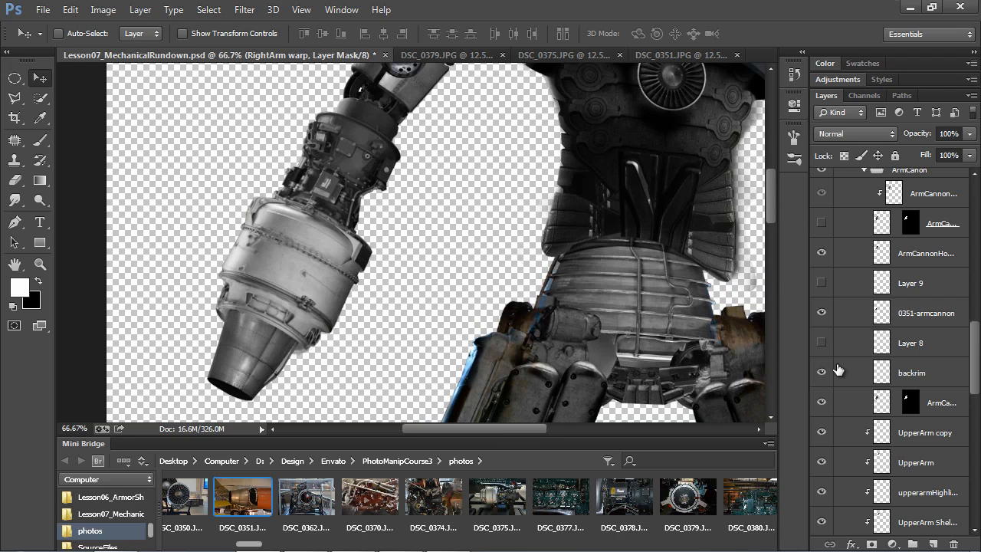
left_click(820, 283)
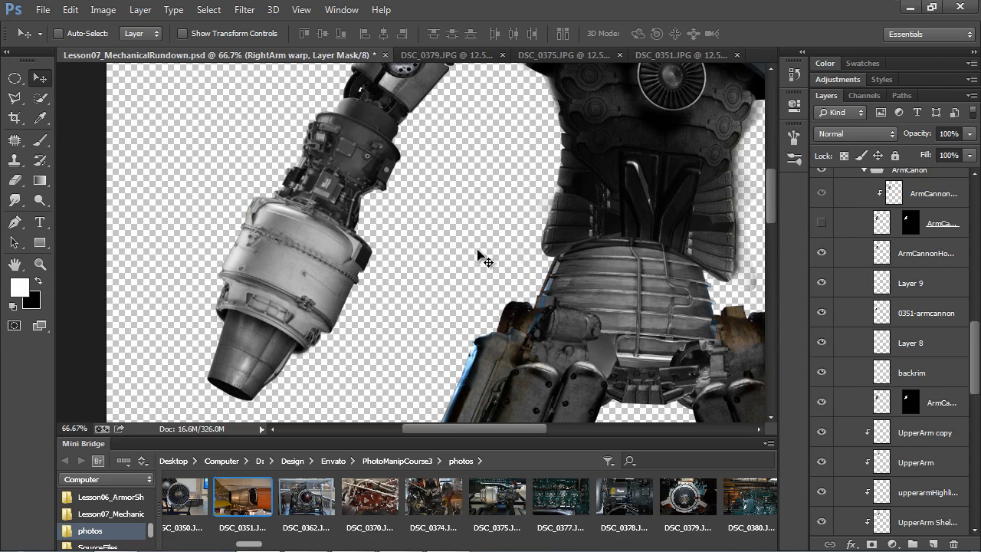
left_click(820, 223)
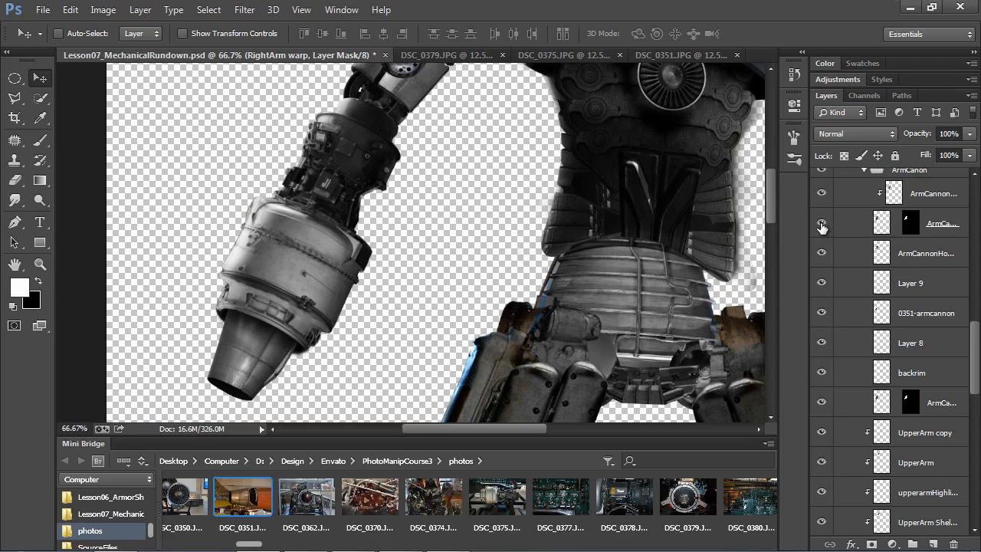
left_click(946, 225)
- Show the Lefthand group to reveal the blade hand at the end of the robot's left arm
scroll(973, 373, "up", 3)
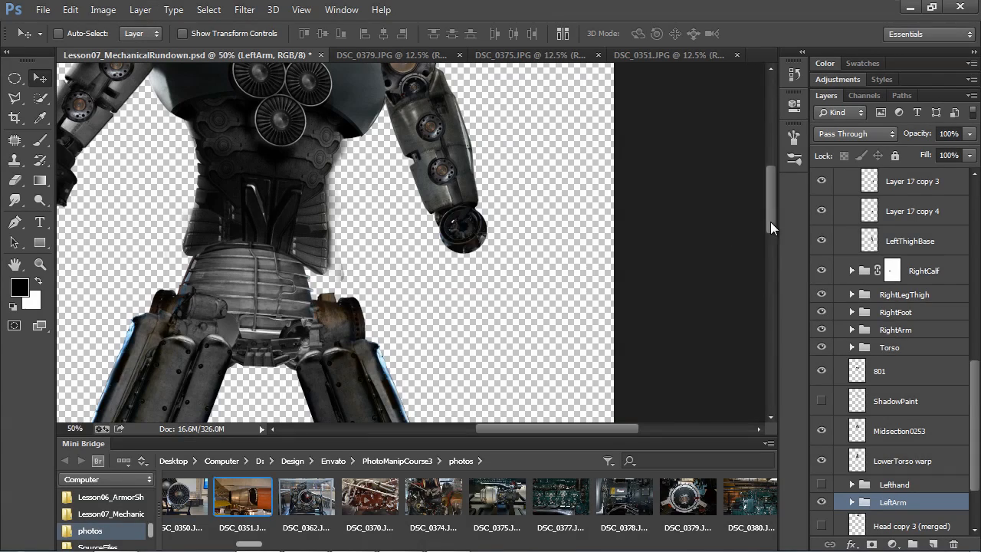
scroll(452, 201, "up", 2)
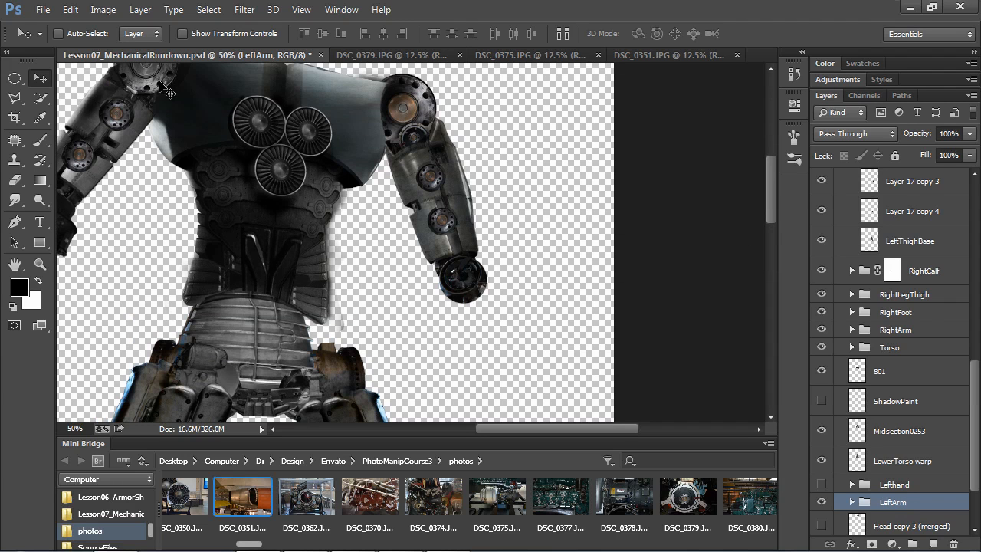
left_click_drag(189, 183, 299, 233)
scroll(336, 175, "down", 6)
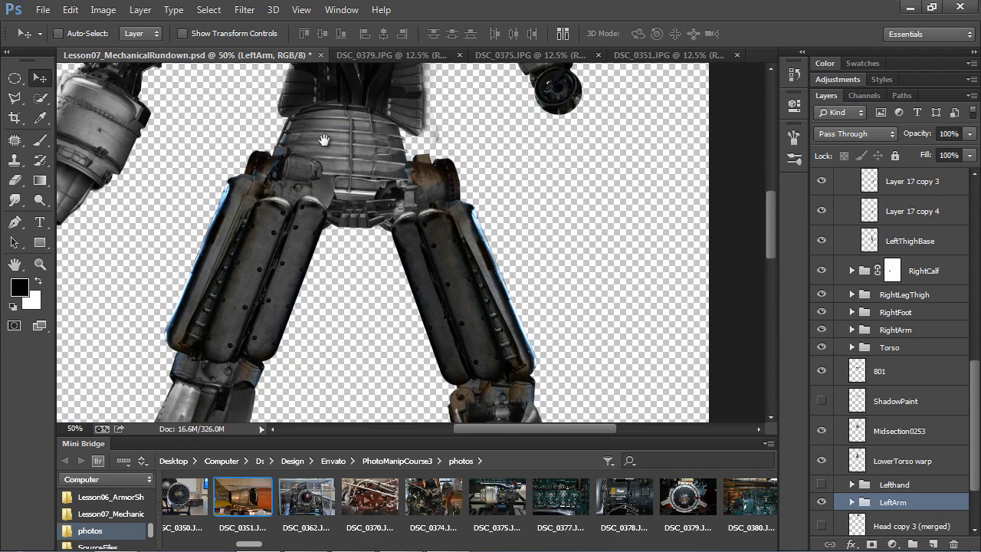
left_click_drag(338, 175, 378, 363)
scroll(378, 363, "up", 5)
left_click(820, 484)
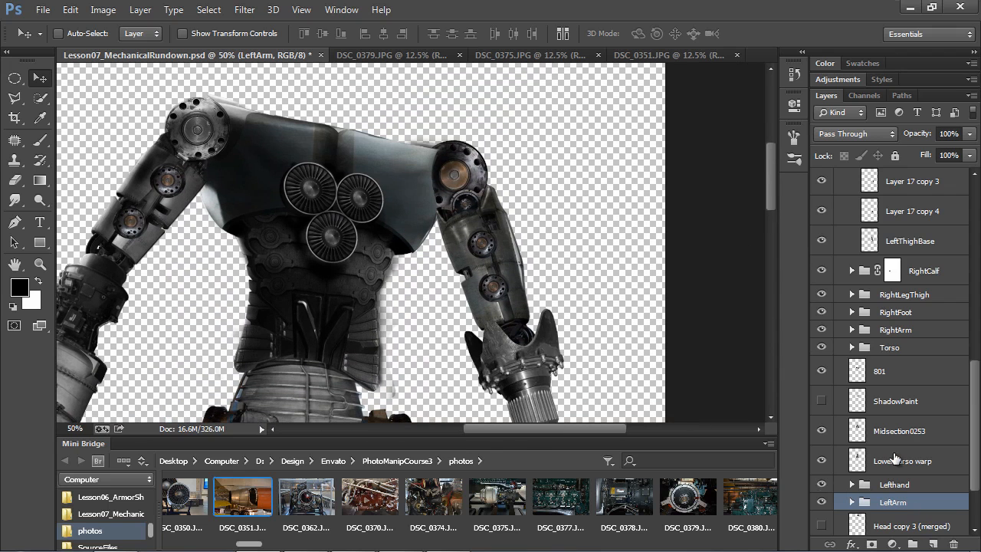
left_click_drag(774, 187, 775, 216)
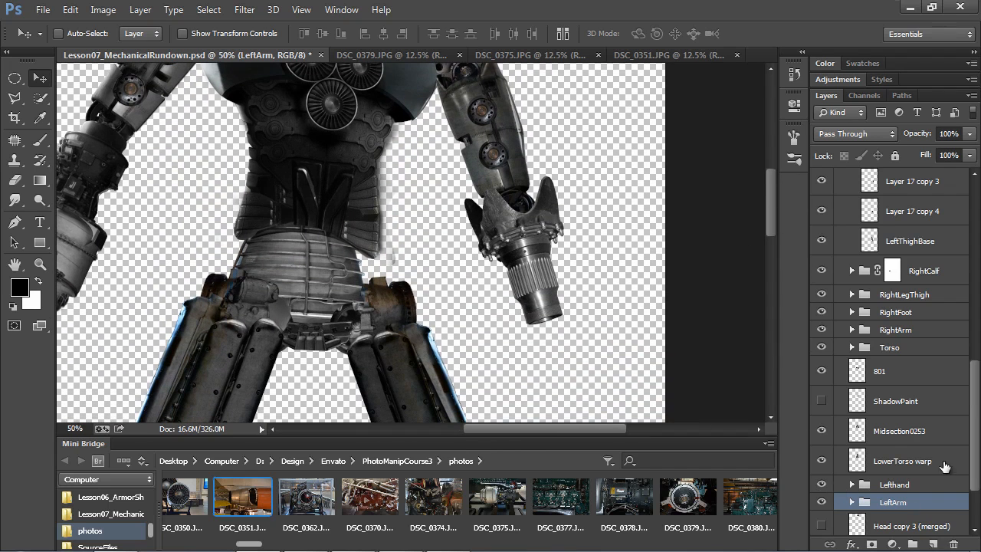
- Expand the Lefthand group, select the 403-bladebase copy 2 layer, view source photo DSC_0403.JPG, and return to the robot composite
left_click(851, 485)
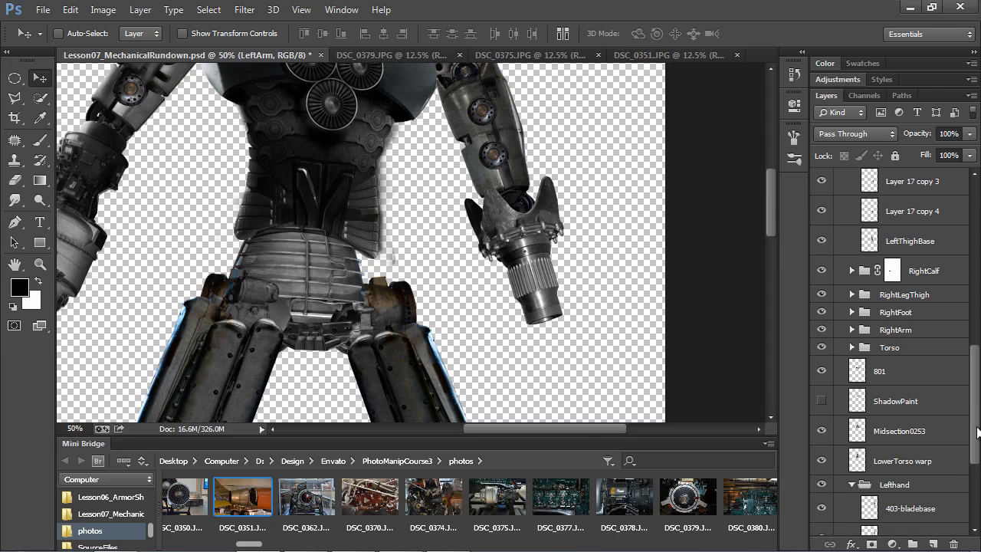
left_click_drag(977, 431, 976, 483)
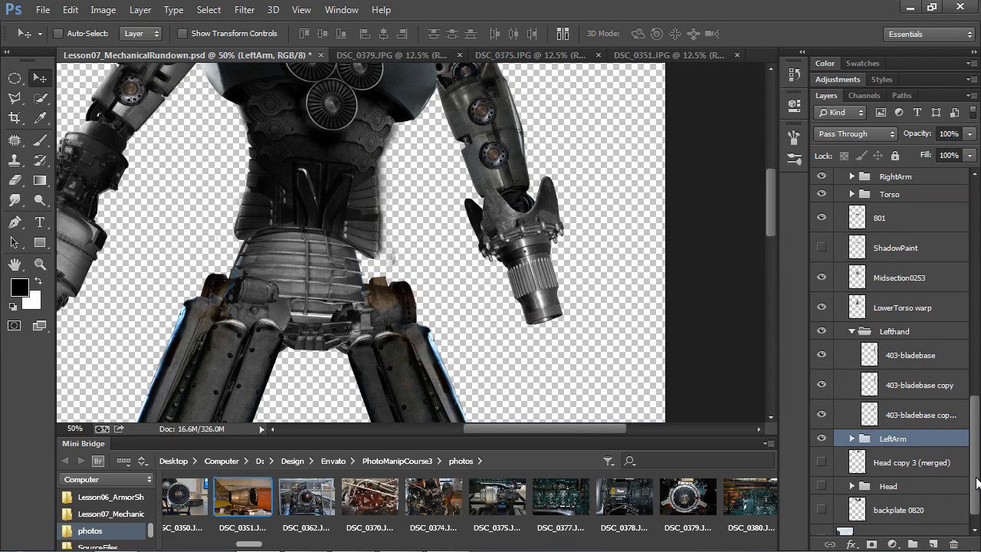
left_click(927, 420)
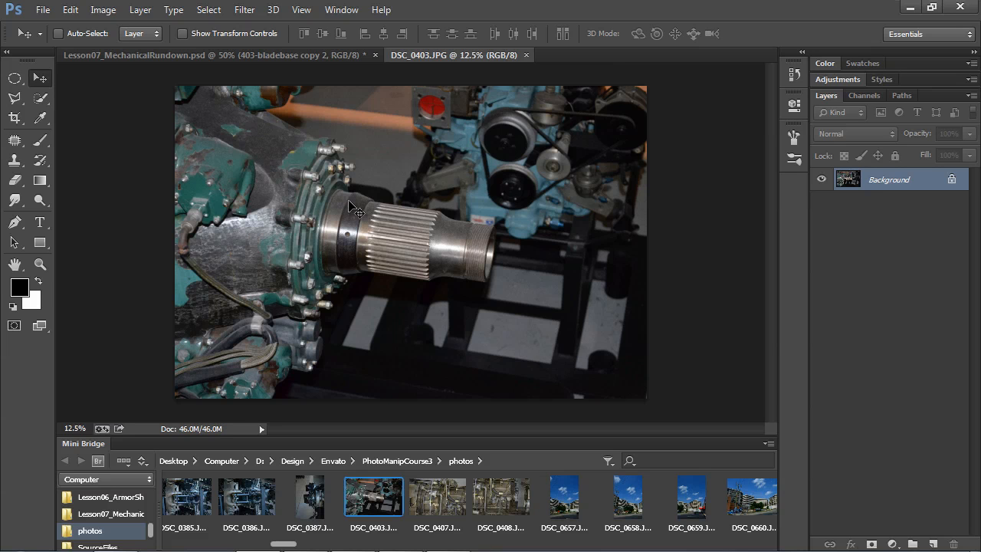
left_click(270, 50)
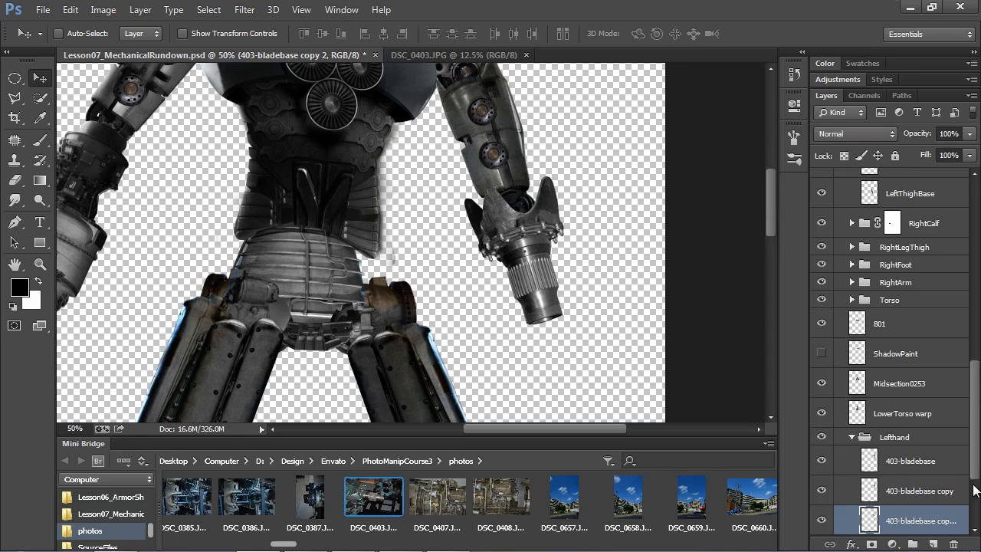
- Move the 403-bladebase copy 2 and 403-bladebase copy blades away from the hand, undoing each move
left_click_drag(486, 227, 435, 228)
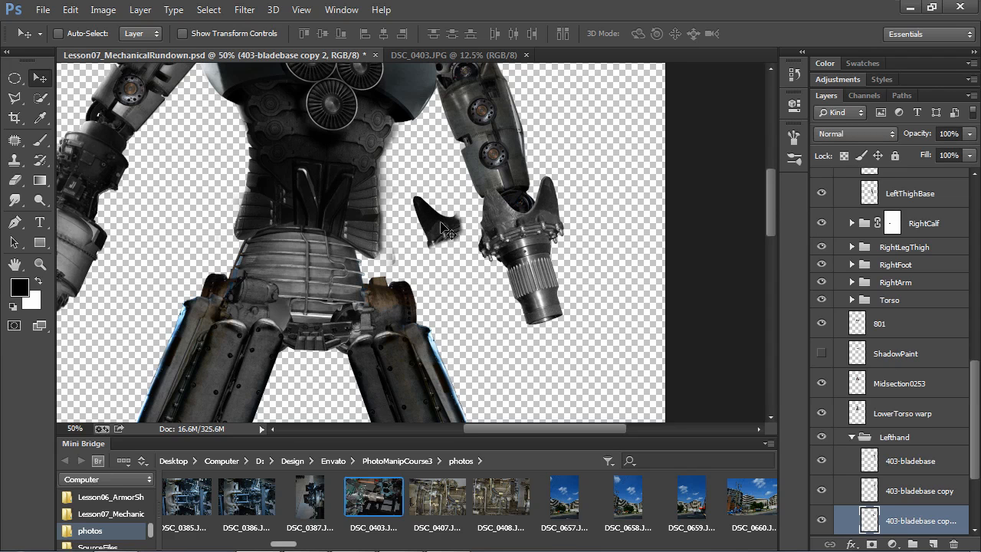
key("ctrl+z")
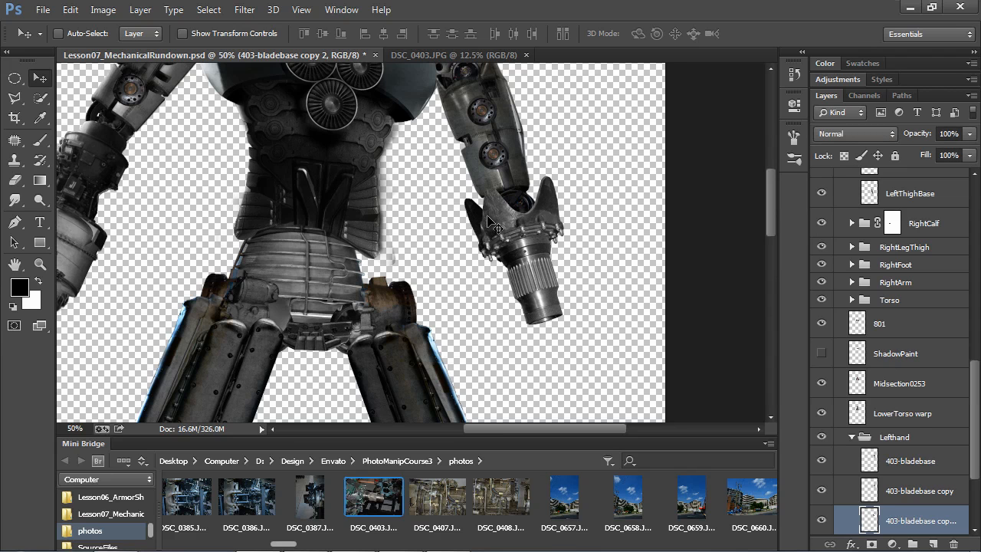
left_click(915, 490)
mouse_move(581, 258)
left_mouse_down()
mouse_move(574, 230)
mouse_move(573, 244)
left_mouse_up()
key("ctrl+z")
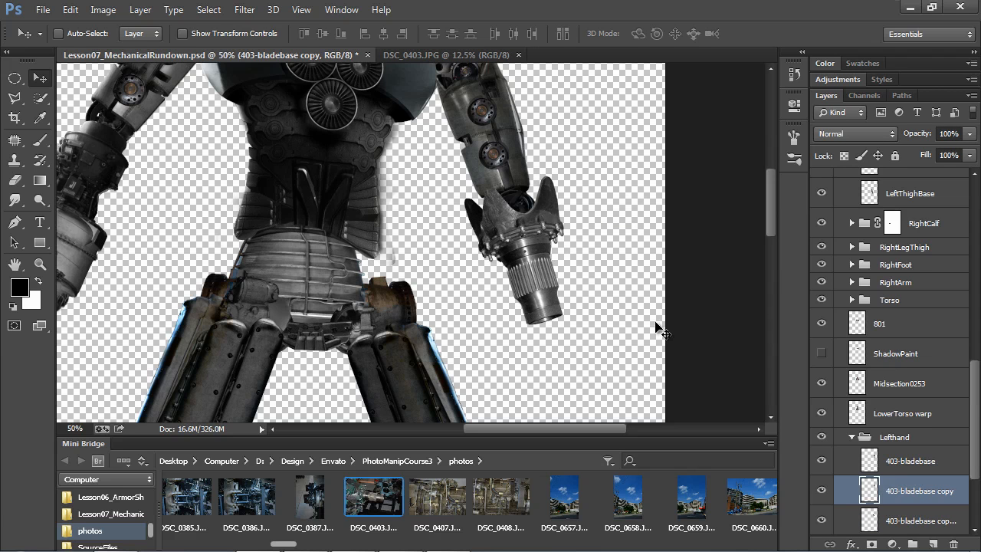
- Hide and reshow the 403-bladebase copy layer to compare the hand with and without it
key("ctrl+plus")
left_click(822, 491)
left_click(822, 491)
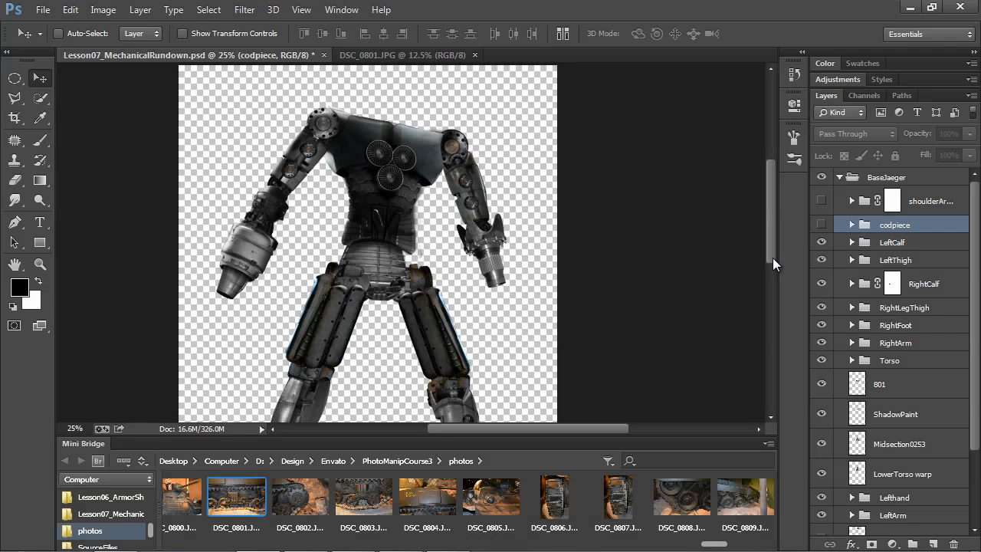
- Show the codpiece group, expand it, and select the 801 copy 3 (merged) layer
mouse_move(773, 257)
left_mouse_down()
mouse_move(775, 285)
mouse_move(775, 266)
left_mouse_up()
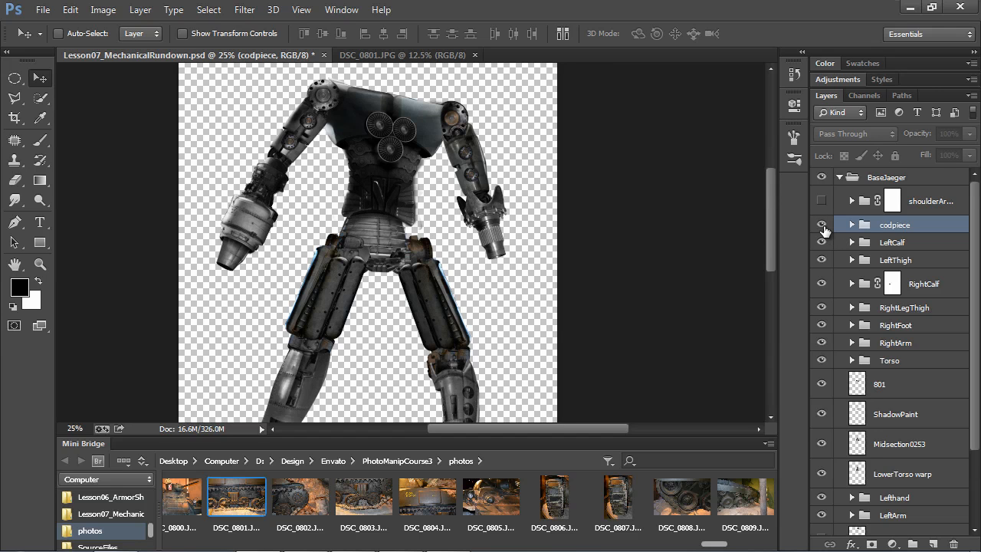
left_click(822, 225)
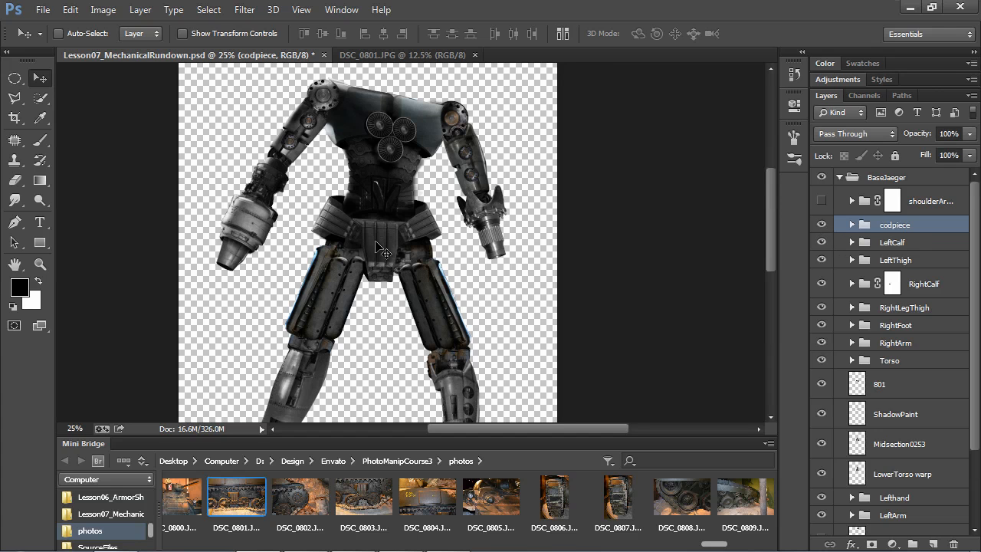
left_click(852, 225)
left_click(924, 285)
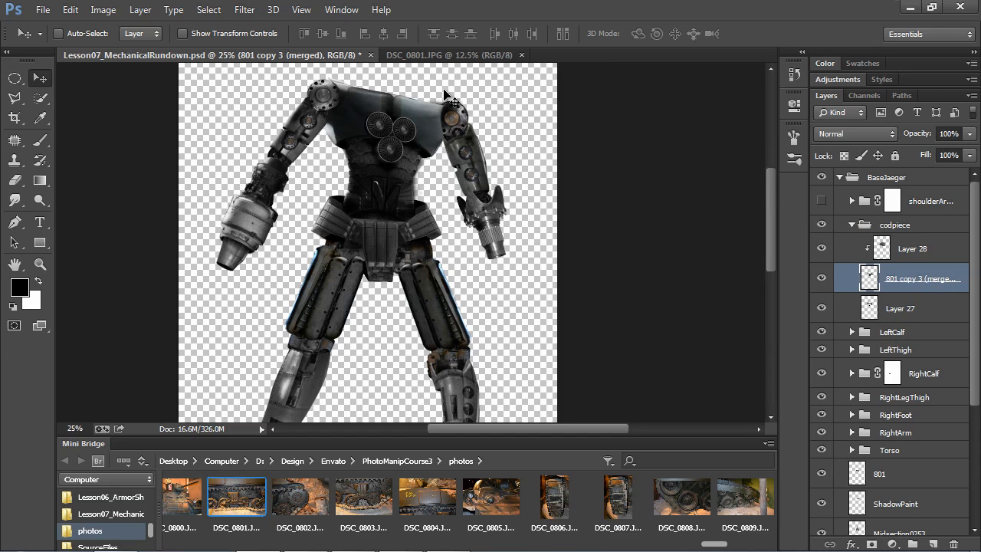
- View the tank suspension plate in source photo DSC_0801.JPG up close and return to the robot composite
left_click(418, 55)
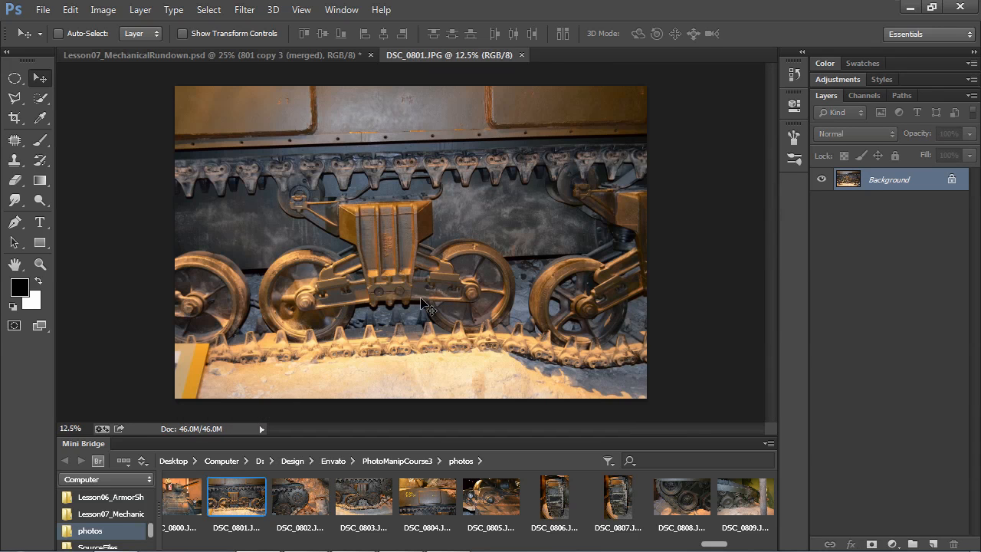
key("ctrl+plus")
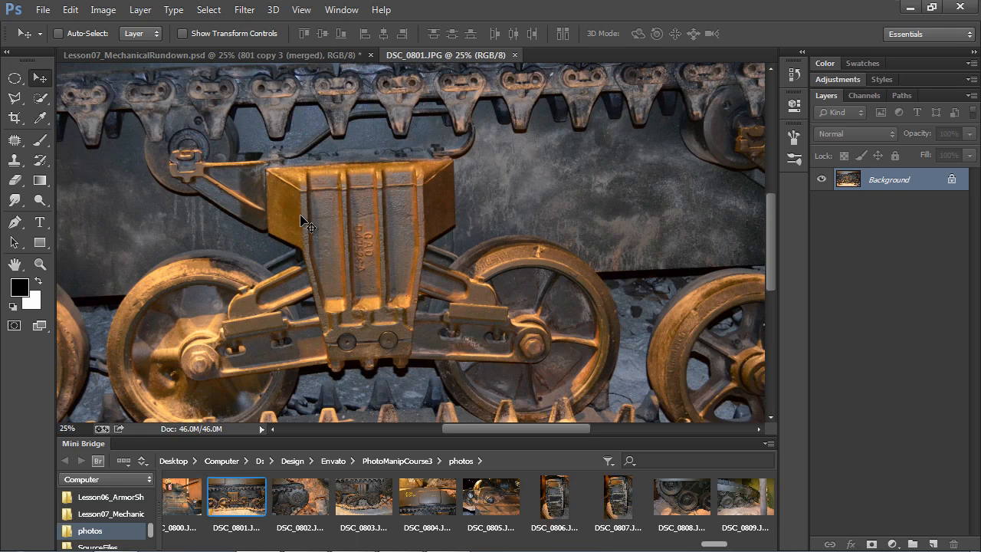
left_click(307, 55)
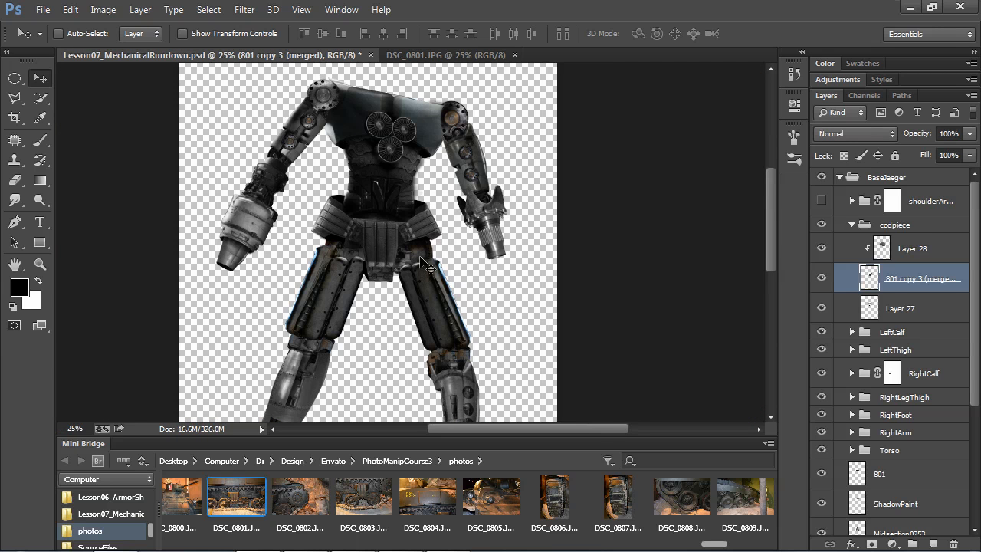
- Toggle Layer 27 and Layer 28 in the codpiece group off and on to compare the hip armor backing and shading
key("ctrl+plus")
key("ctrl+plus")
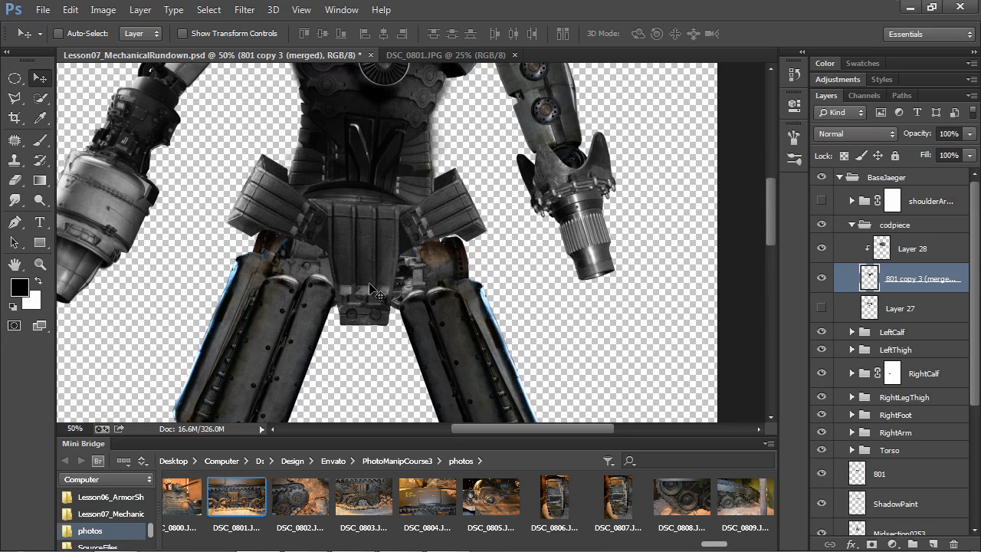
left_click(821, 307)
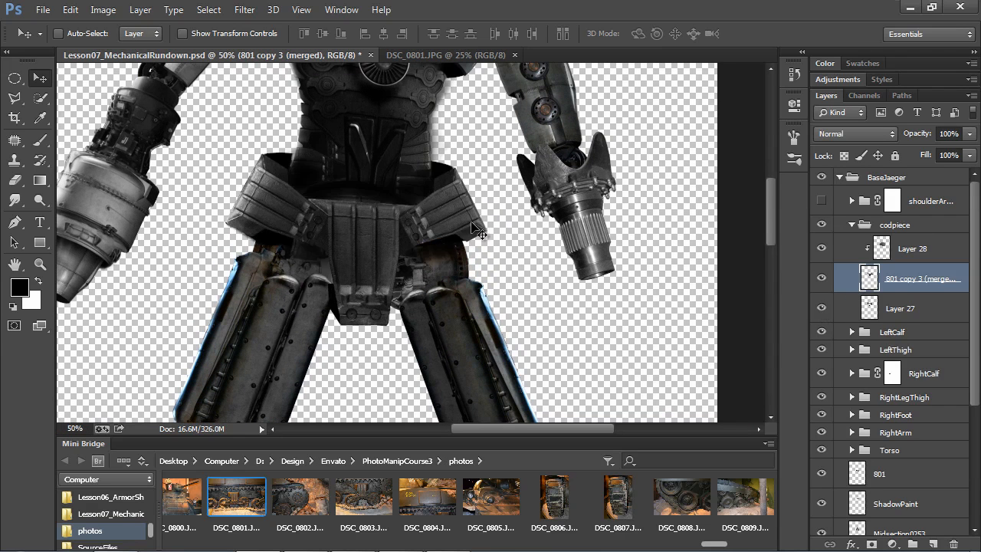
left_click(821, 248)
left_click(821, 249)
- Try releasing Layer 28 from its clipping mask and setting its blend mode to Normal to expose the painted shading
left_click_drag(926, 251, 897, 259)
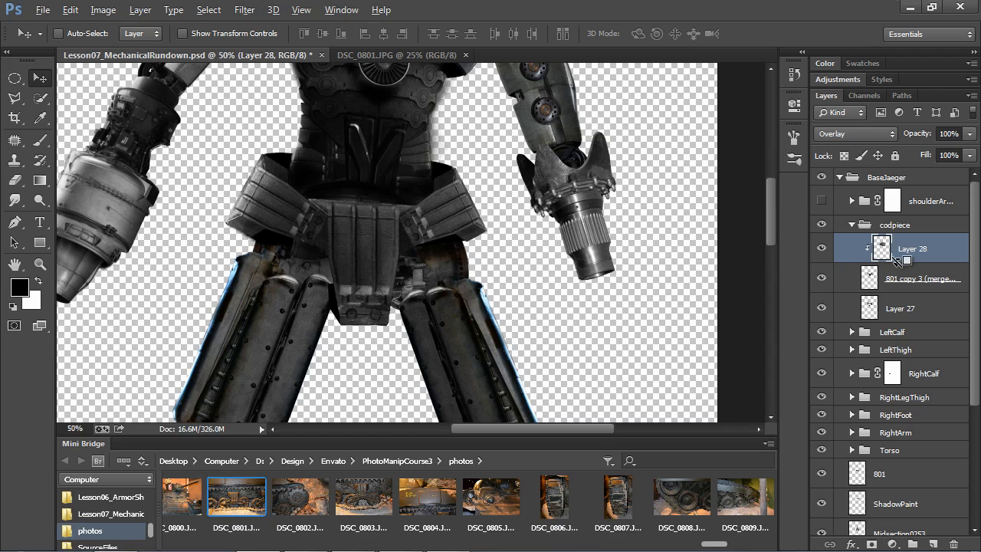
left_click(896, 261, "alt")
left_click(837, 135)
left_click(837, 149)
left_click_drag(426, 260, 296, 308)
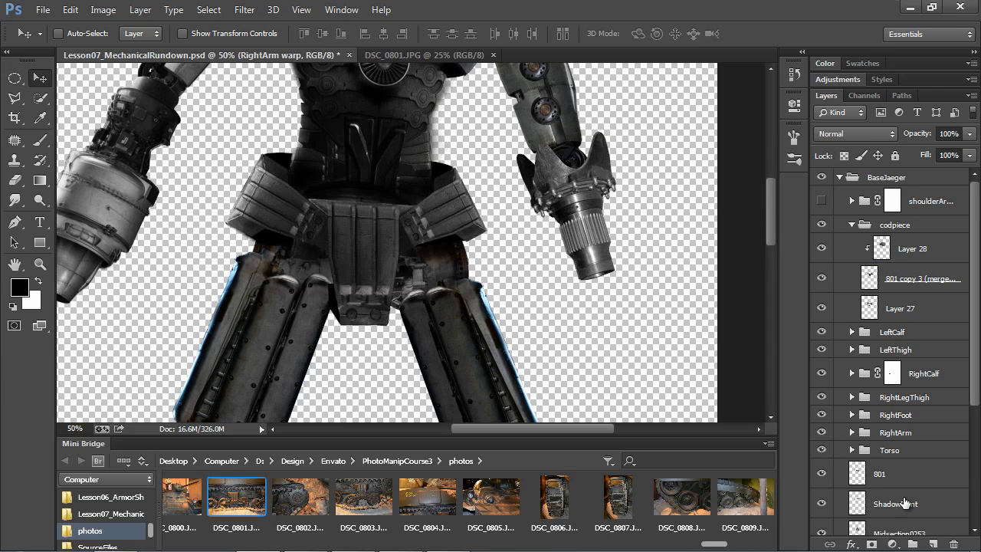
- Show and select the 780 layer in the Head group, view source photo DSC_0780.JPG, and return to the robot composite
left_click(908, 251)
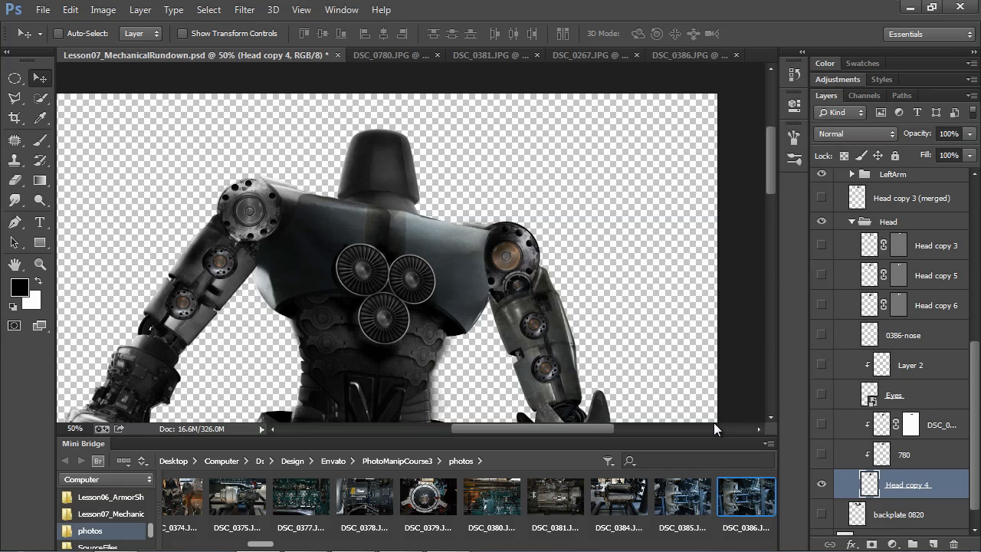
left_click(822, 453)
left_click(919, 463)
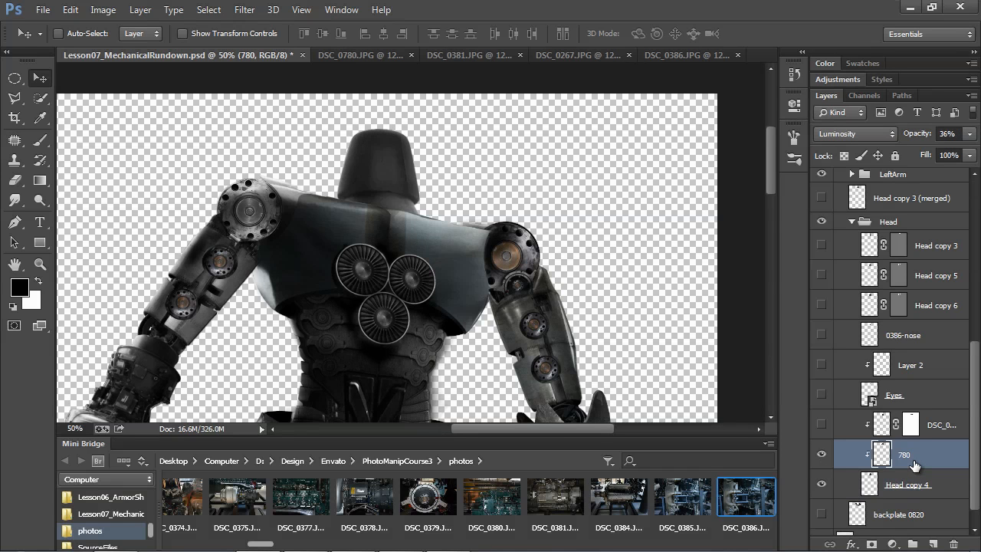
left_click(353, 53)
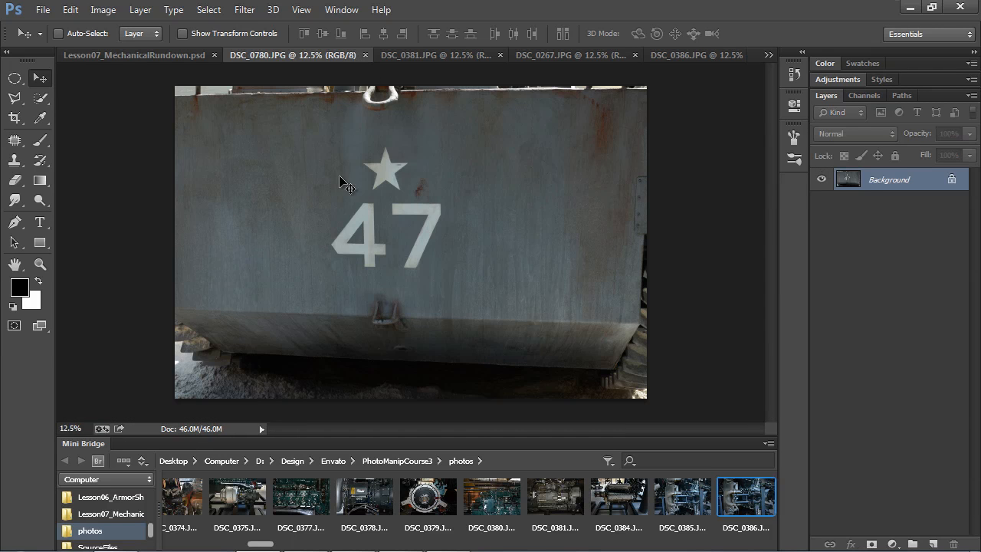
left_click(109, 57)
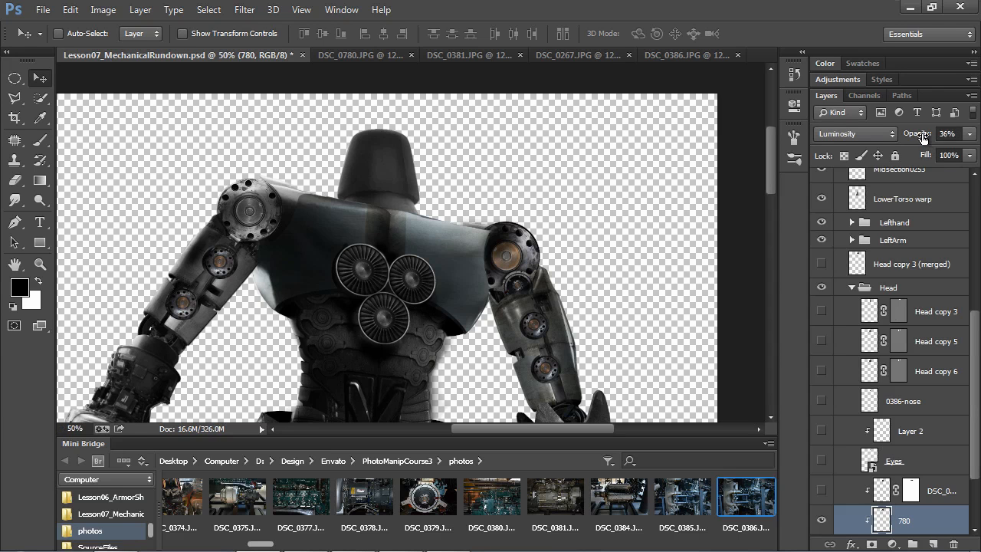
- Raise the 780 layer's opacity to preview its texture on the head, and restore it to 36%
left_click_drag(923, 134, 978, 135)
type("29")
key("Return")
- Show the masked DSC_0381 layer clipped to the head and select it
left_click(820, 493)
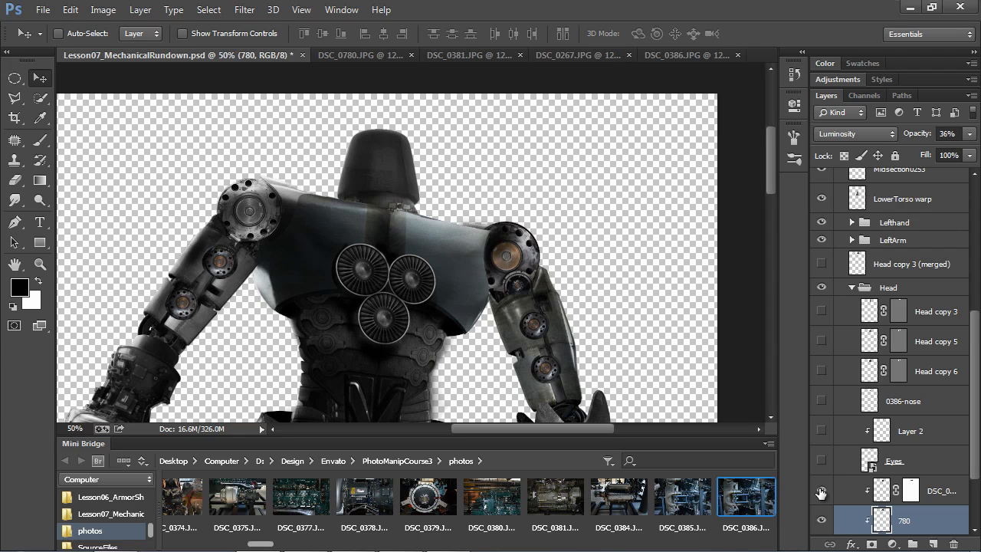
left_click(937, 495)
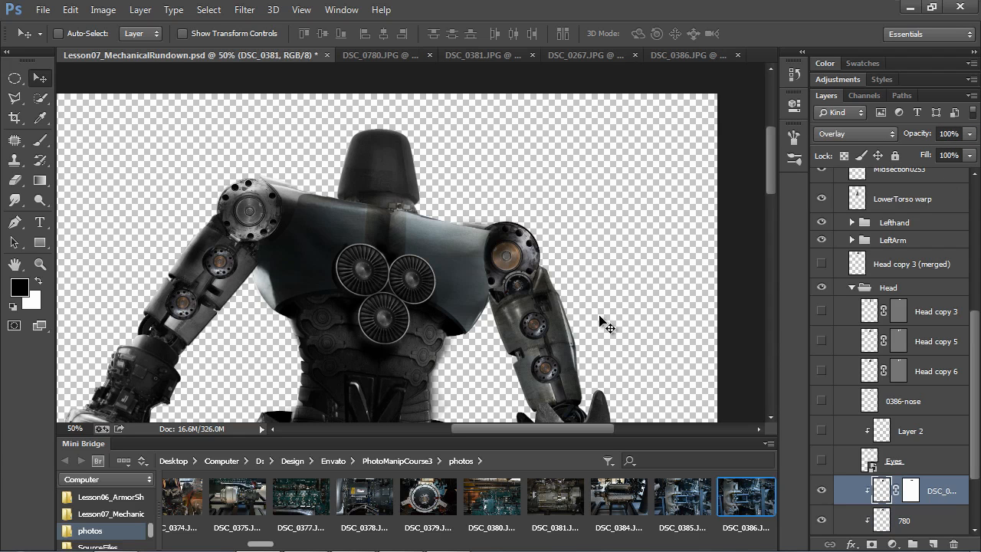
- Examine the small metal detail at the head's base, view source photo DSC_0381.JPG, and return to the robot composite
key("ctrl+plus")
key("ctrl+plus")
left_click_drag(426, 190, 433, 264)
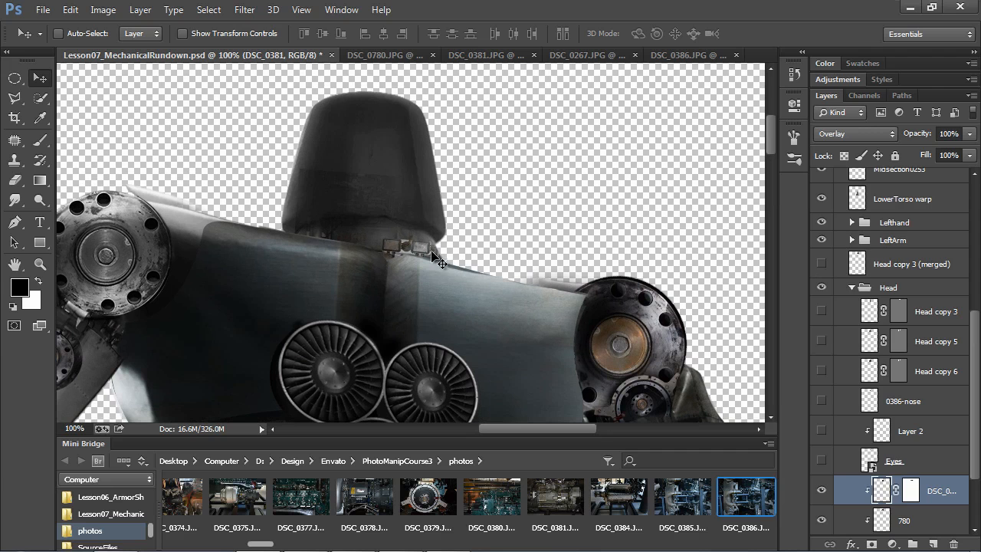
left_click(497, 56)
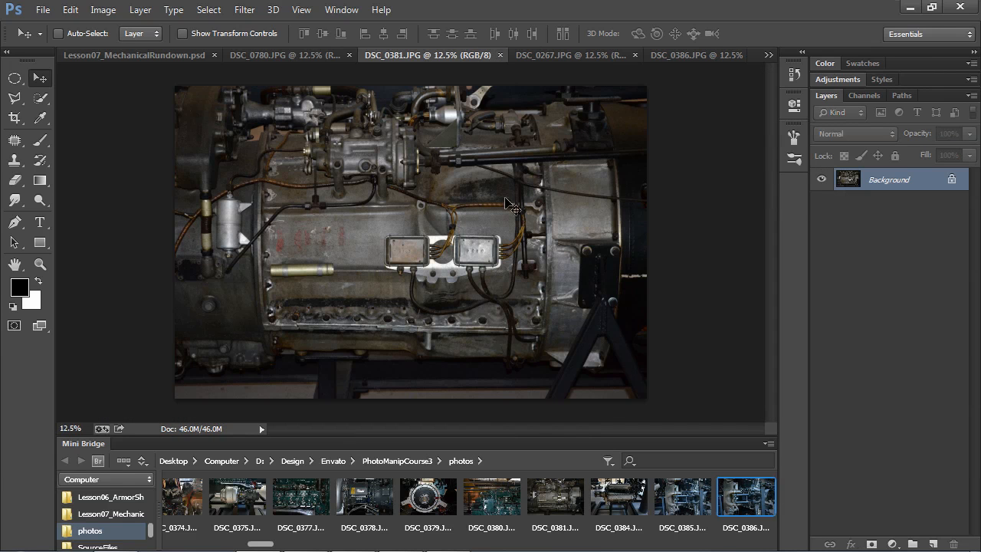
left_click_drag(181, 73, 464, 270)
key("shift+Up")
key("shift+Up")
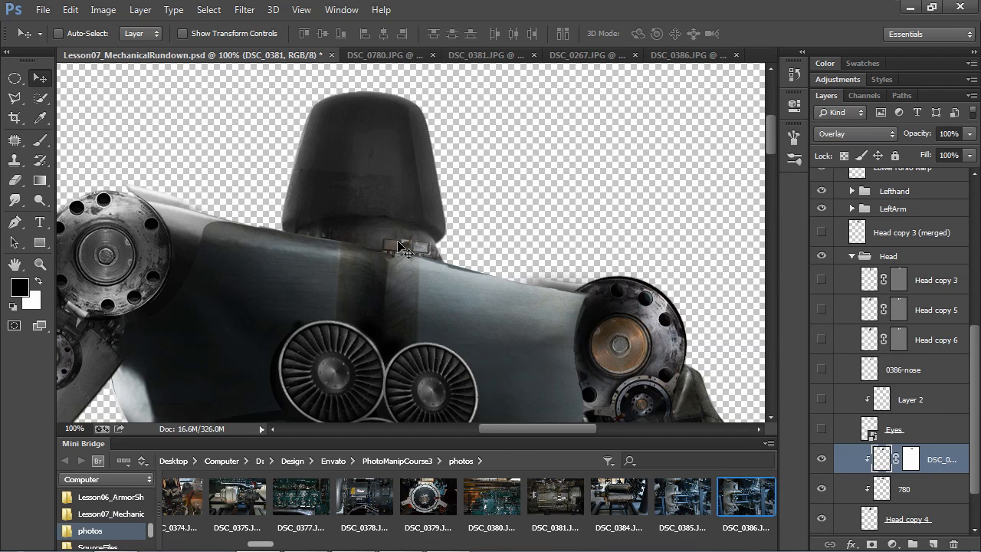
- Show and select the Eyes layer on the head, and open its smart object contents
left_click(821, 430)
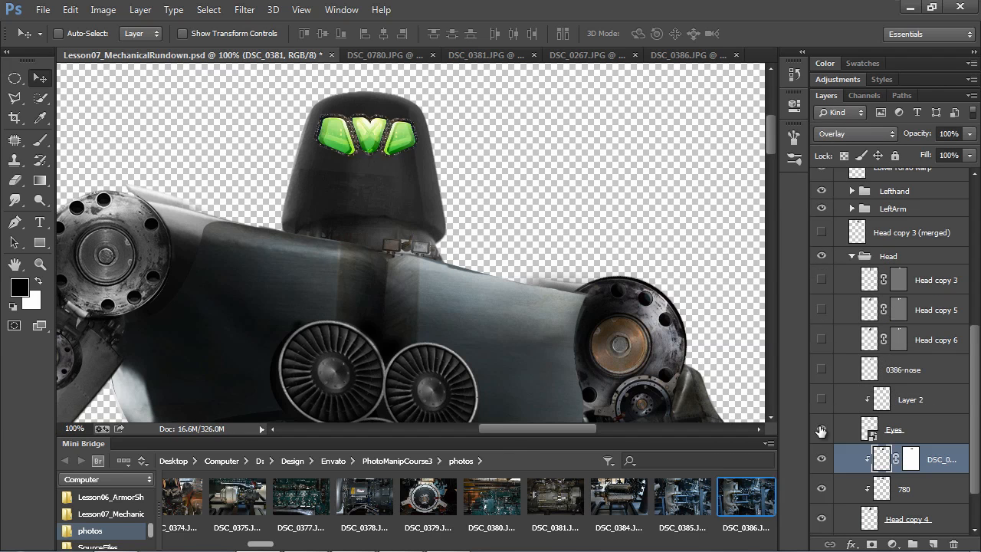
left_click(932, 438)
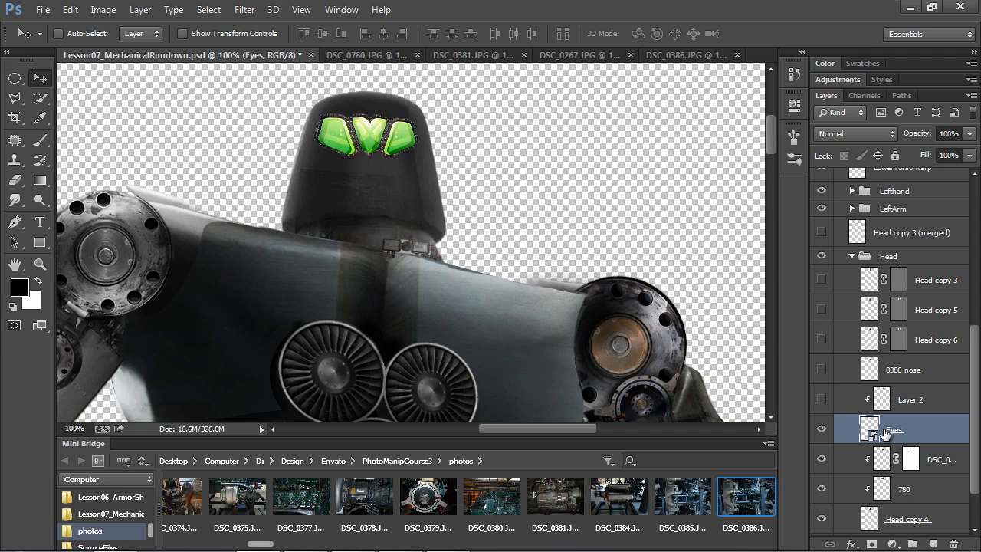
double_click(871, 433)
left_click(567, 255)
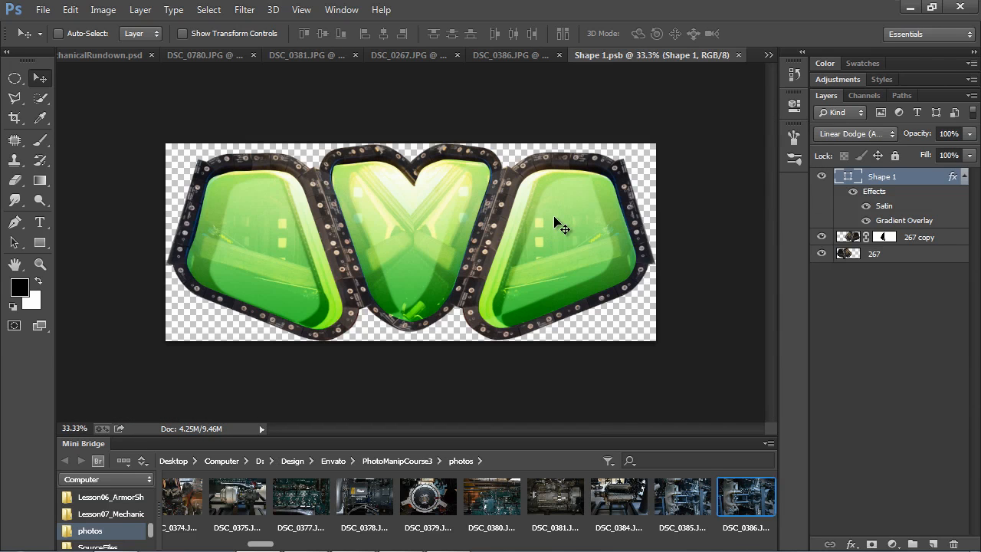
- Isolate the 267 layer, compare it with source photo DSC_0267.JPG, and restore the visibility of 267 copy and Shape 1
left_click(822, 254, "alt")
left_click(887, 257)
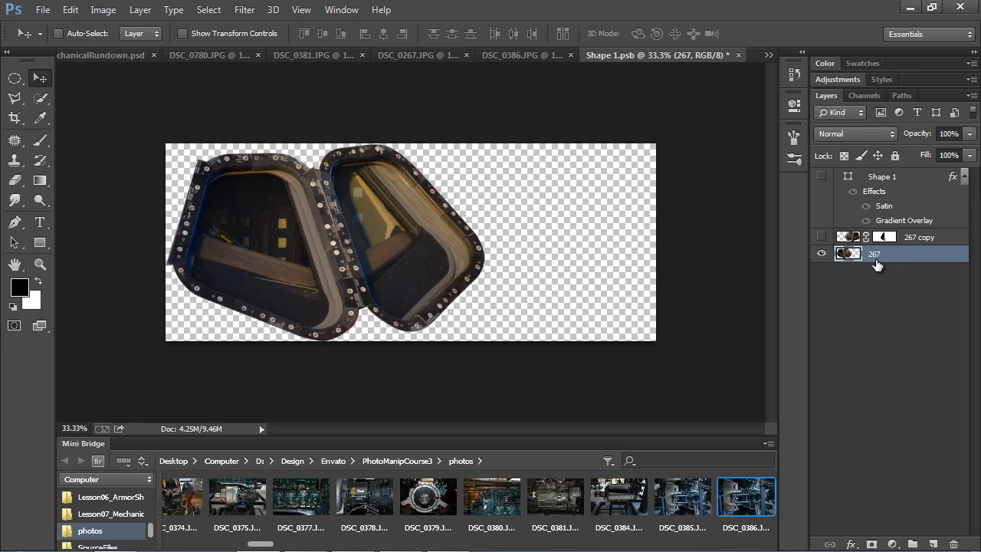
left_click(420, 54)
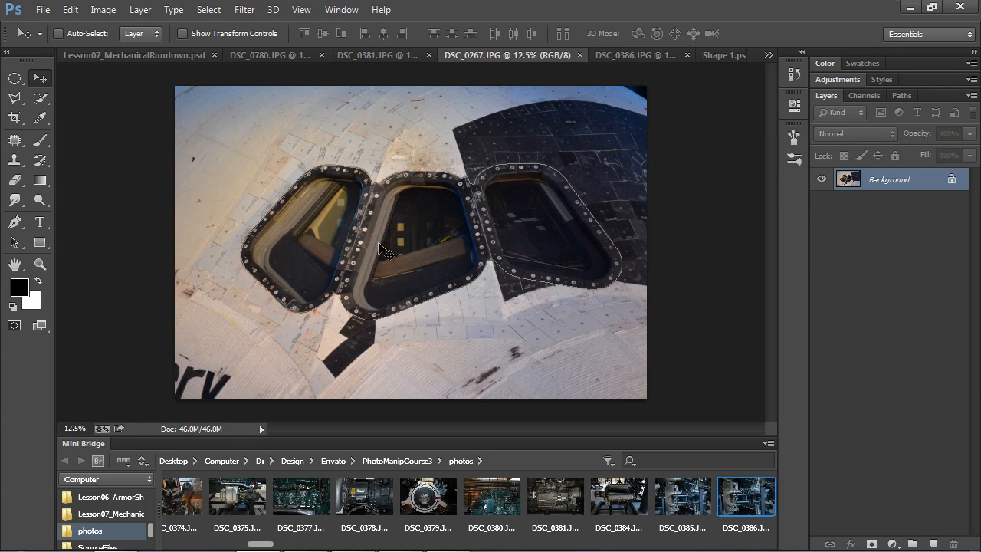
left_click(722, 56)
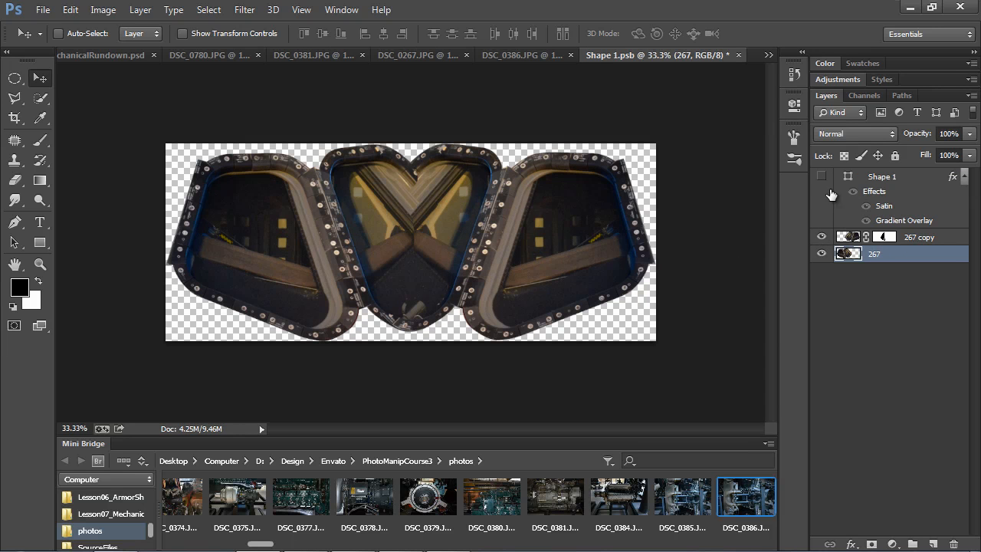
left_click(822, 177)
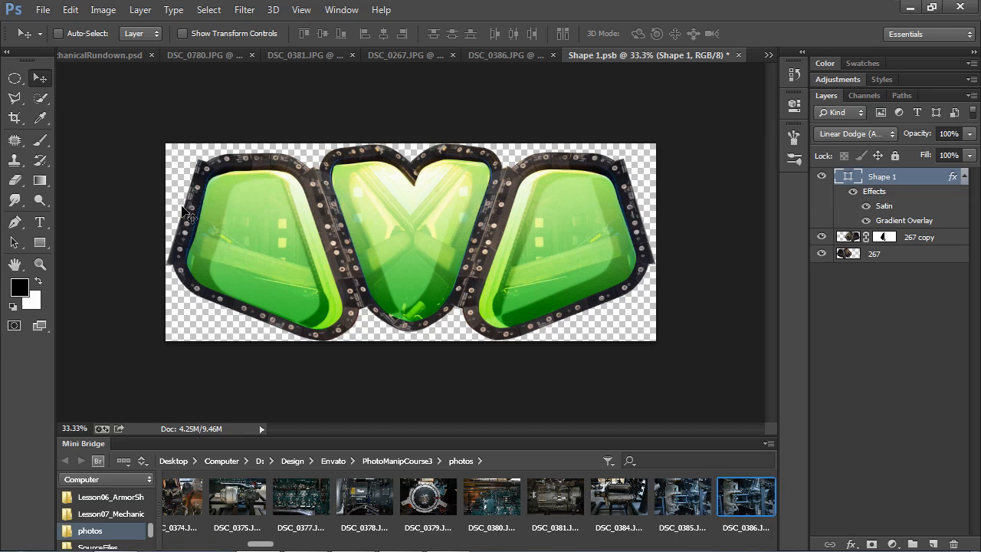
- Examine Shape 1's green fill and path, toggle its Satin effect off and on, and review its Gradient Overlay and Satin settings
left_click(15, 243)
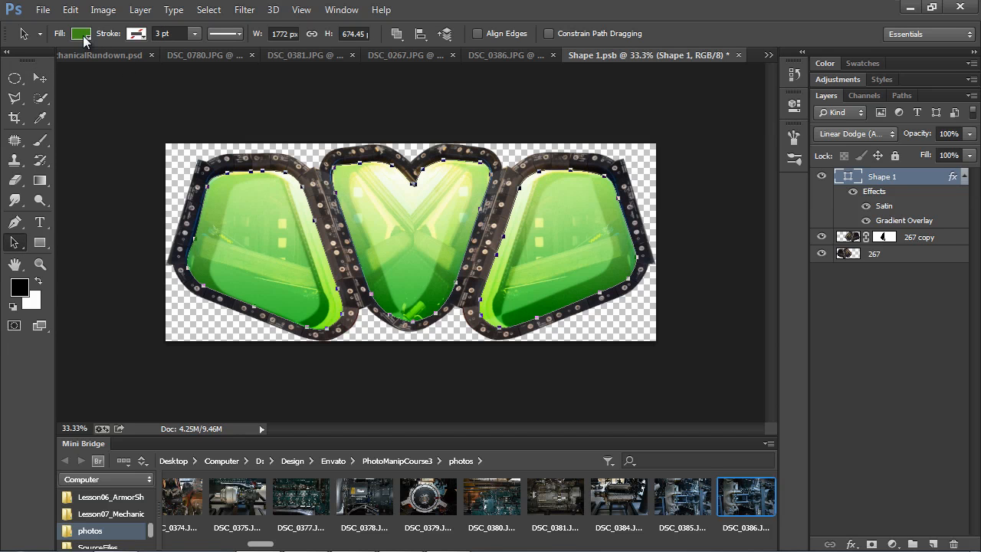
left_click(866, 206)
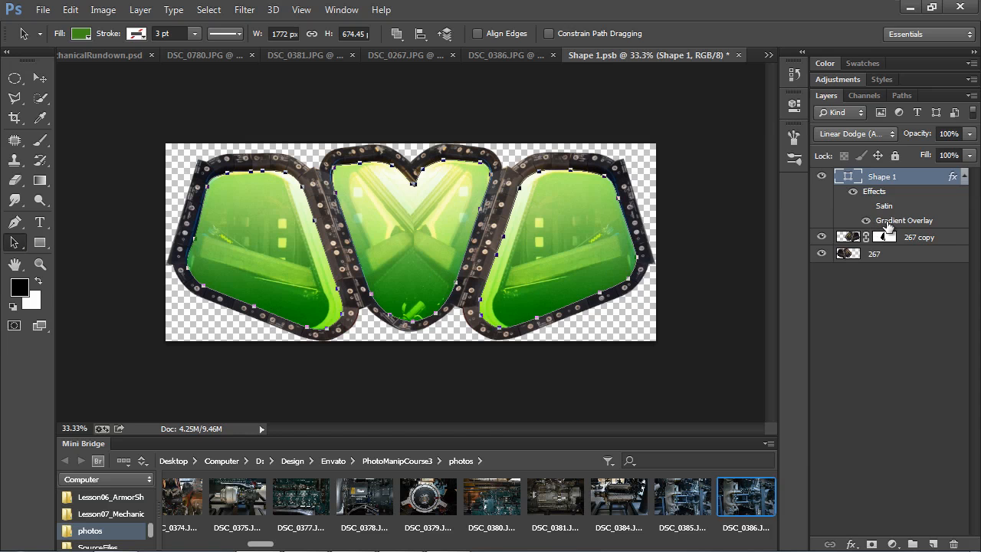
double_click(886, 222)
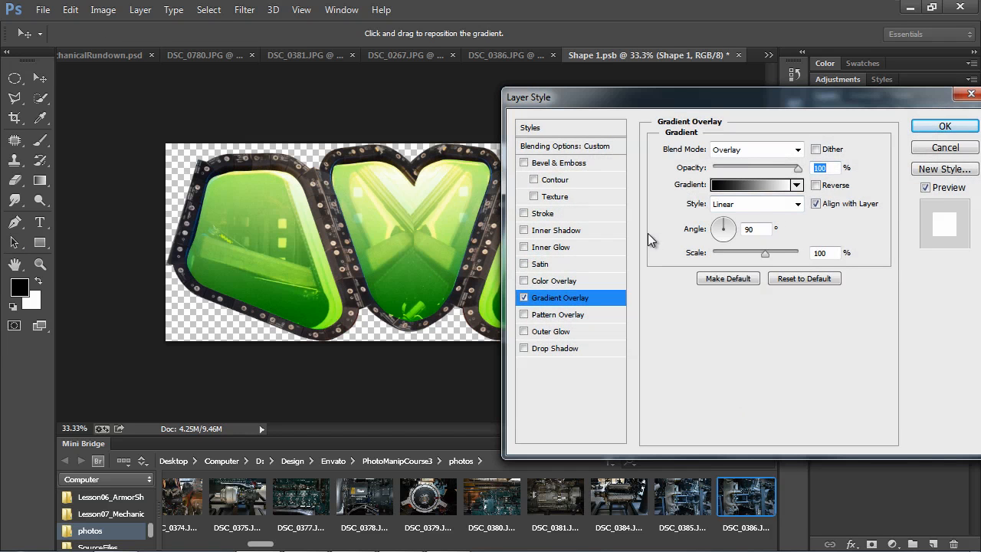
left_click(556, 265)
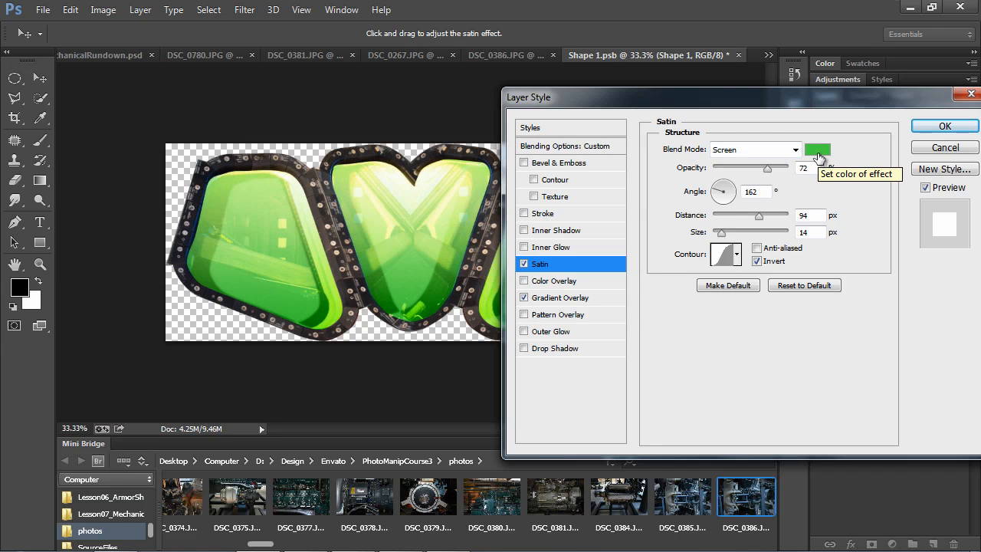
left_click(945, 126)
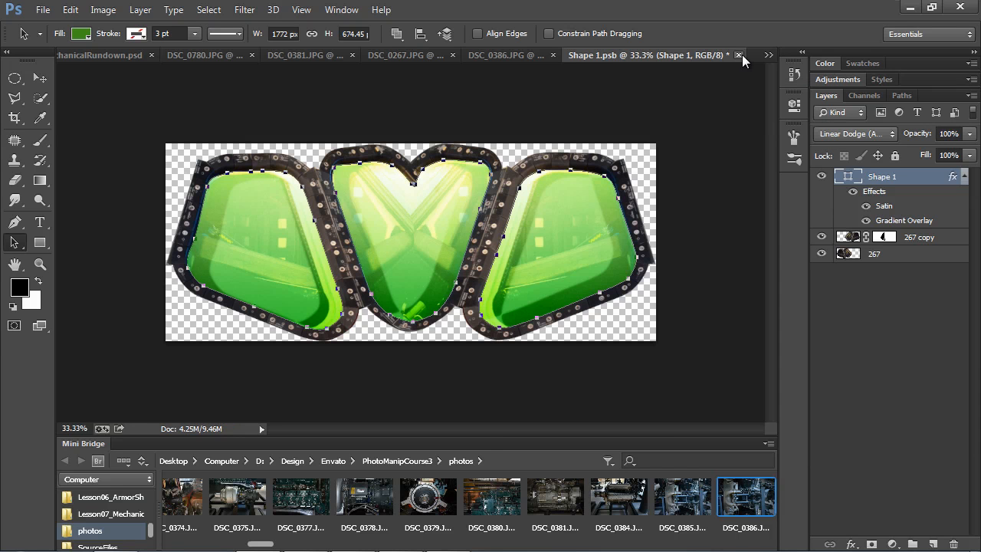
- Close the eyes smart object, and show and select the clipped Layer 2 shading above the Eyes layer
left_click(740, 55)
left_click(516, 226)
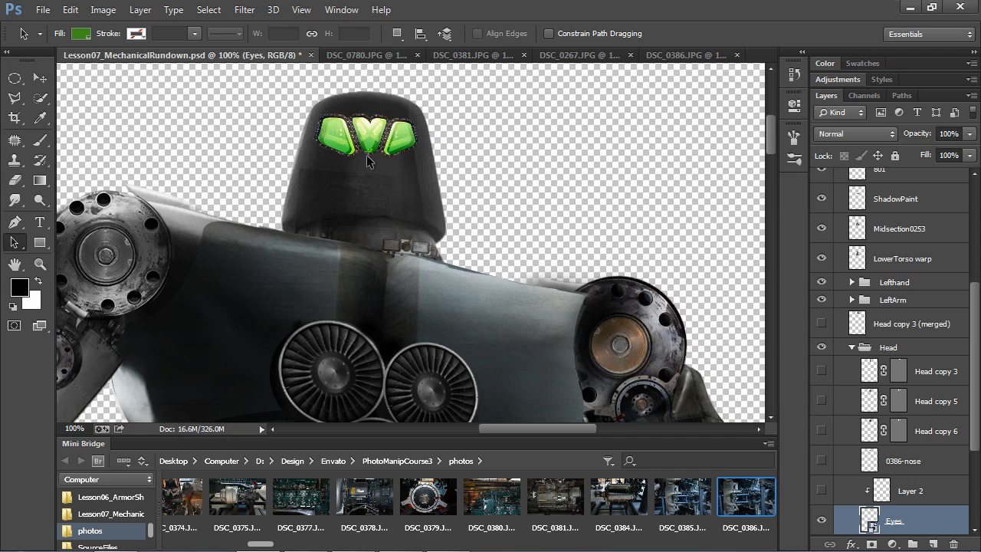
left_click(821, 491)
left_click(923, 494)
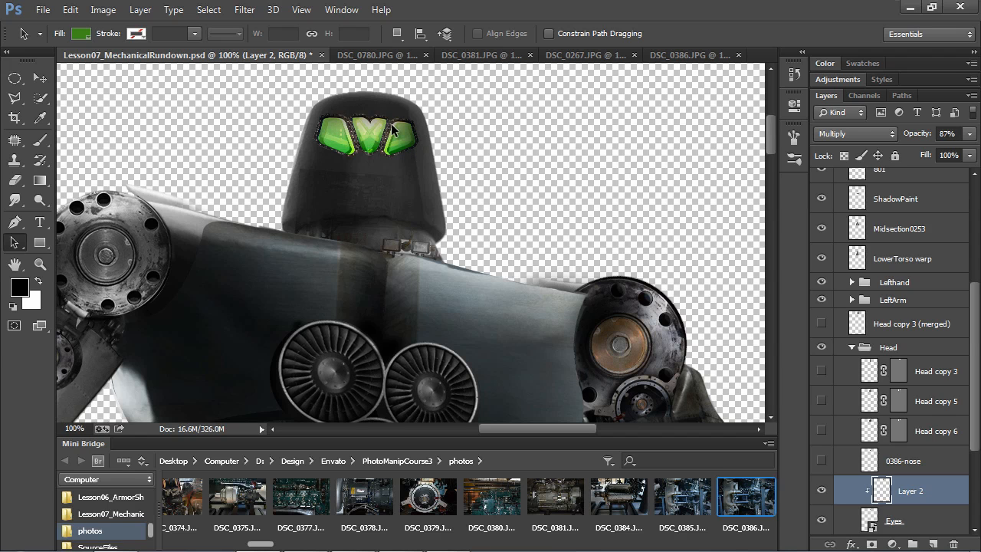
- Show and select the 0386-nose layer, view source photo DSC_0386.JPG, and return to the robot composite
left_click(822, 461)
left_click(902, 464)
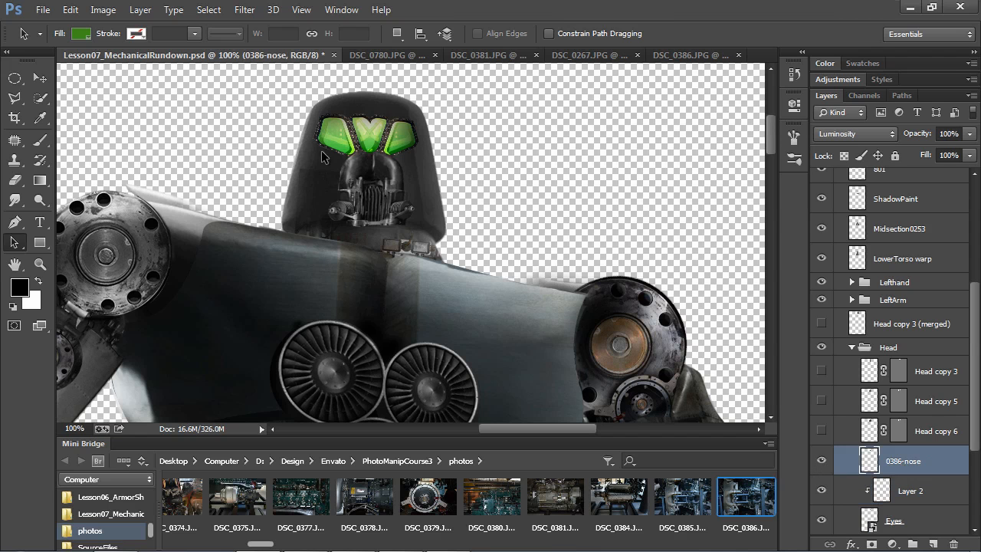
left_click(684, 56)
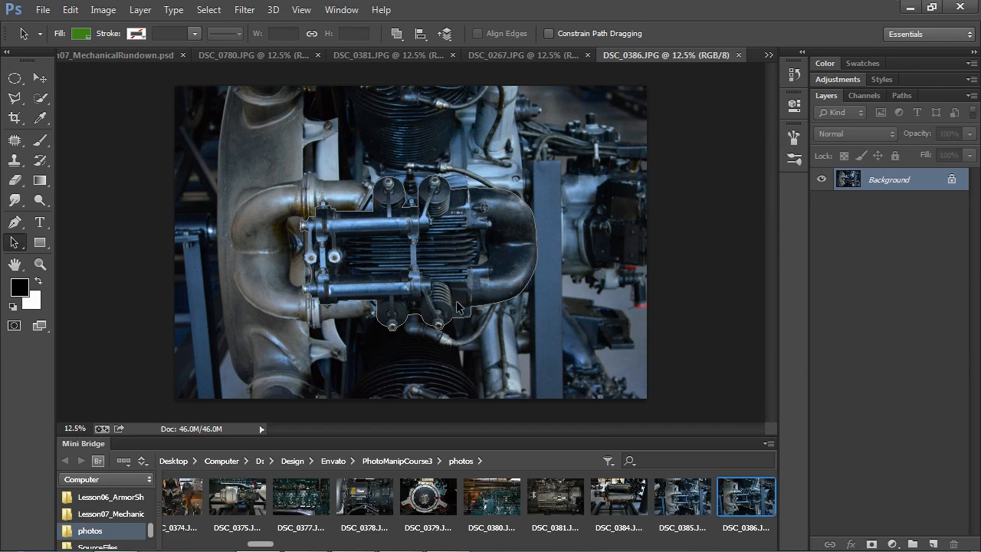
left_click(119, 56)
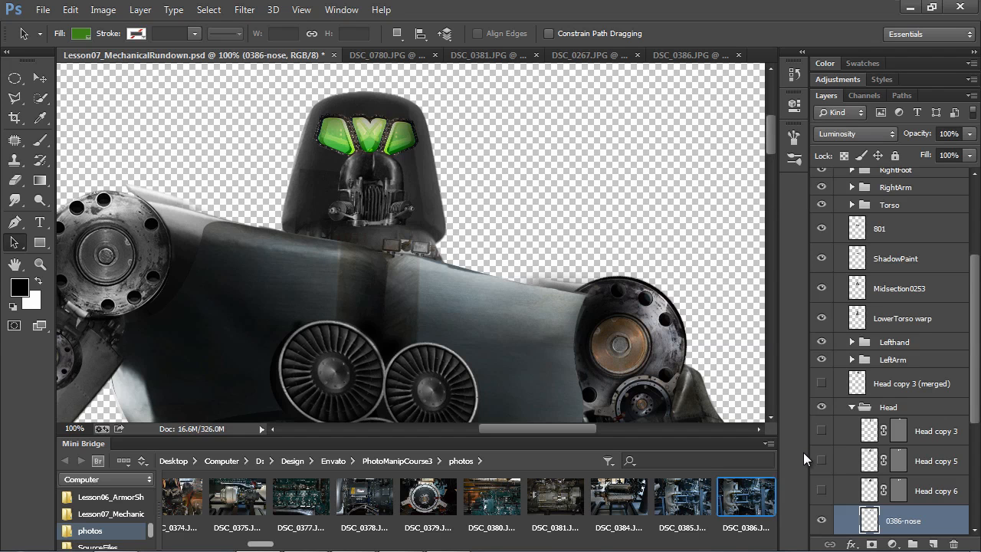
- Show the Head copy 6 helmet layer, and briefly preview Head copy 5 and Head copy 3 before hiding both again
left_click(821, 491)
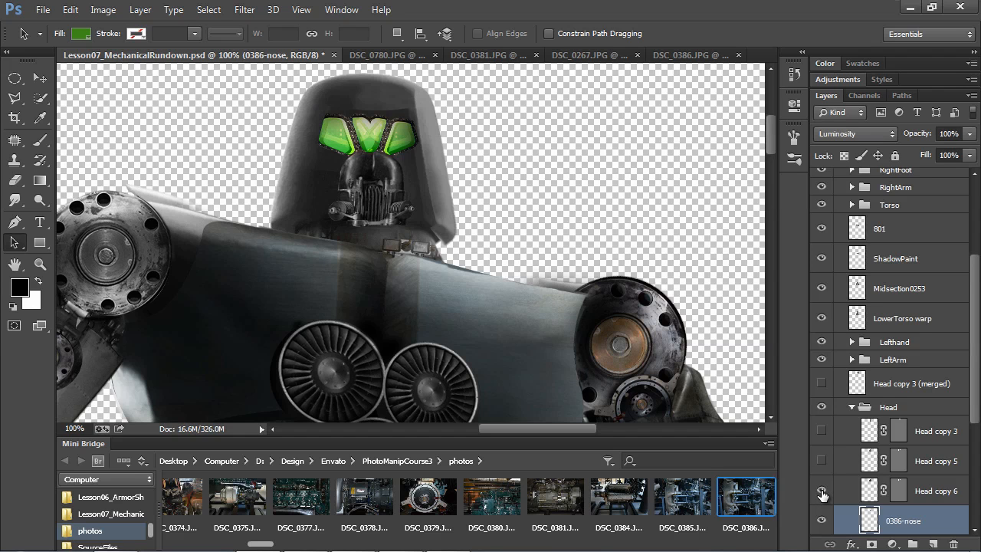
left_click(821, 461)
left_click(818, 431)
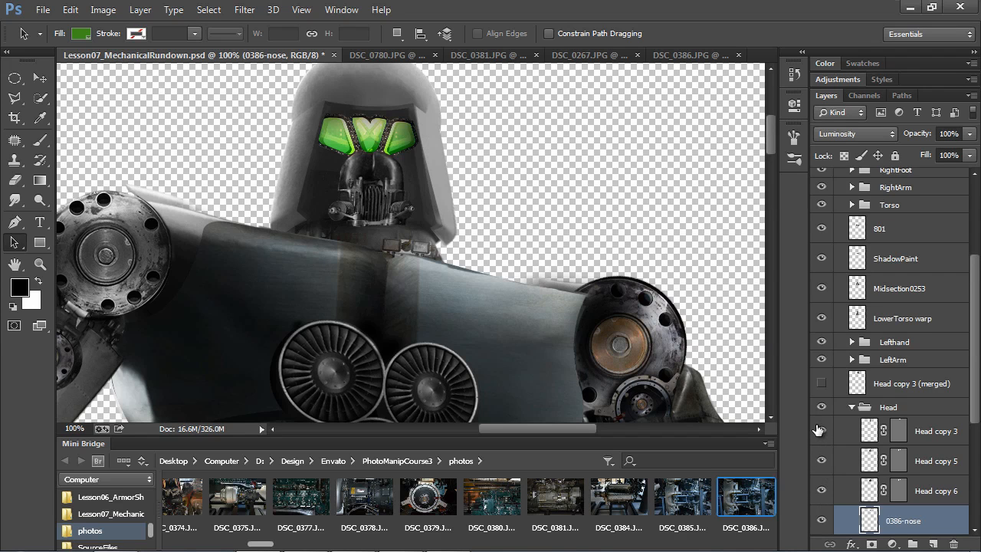
left_click(821, 431)
left_click(821, 461)
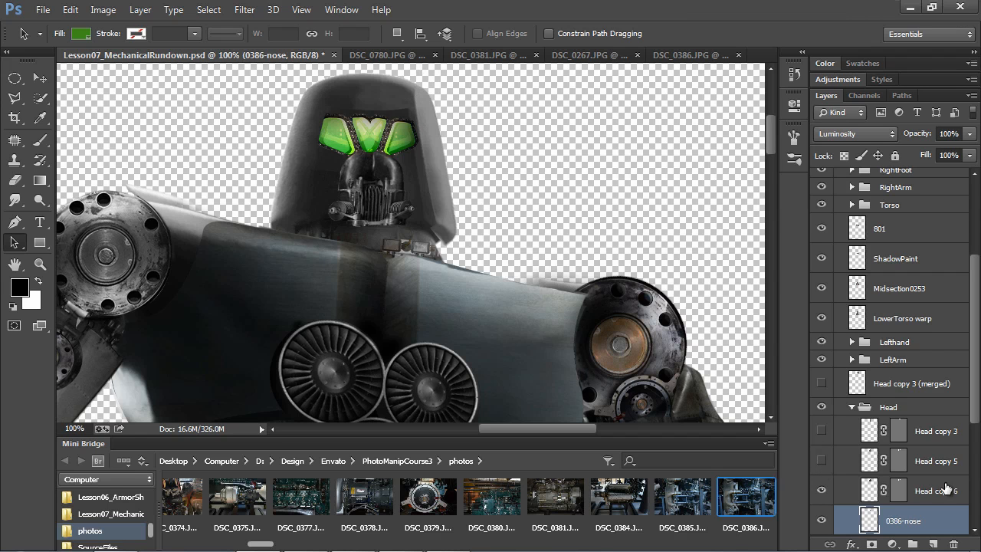
- Select the Head copy 4 layer, view it in isolation, and restore the visibility of the other layers
scroll(889, 383, "down", 5)
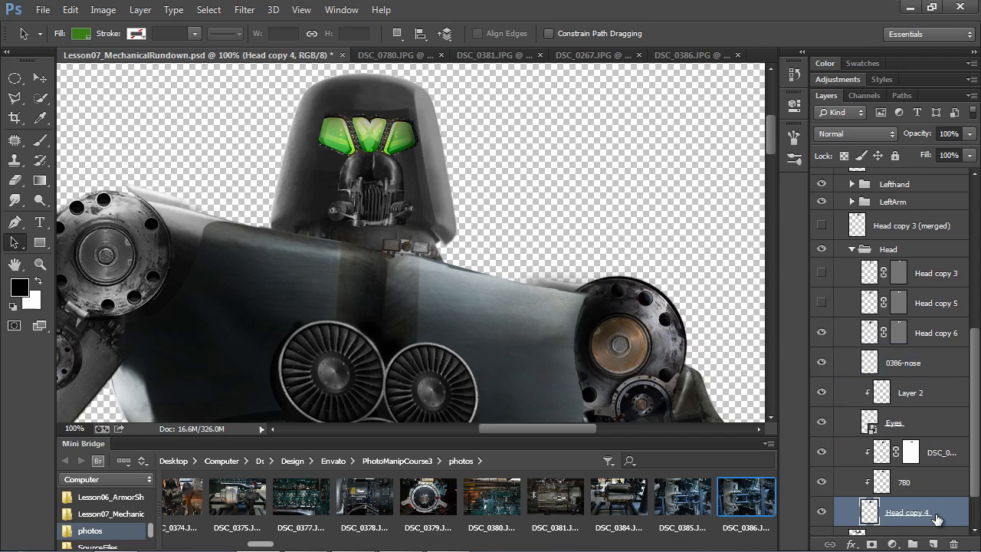
left_click(821, 513, "alt")
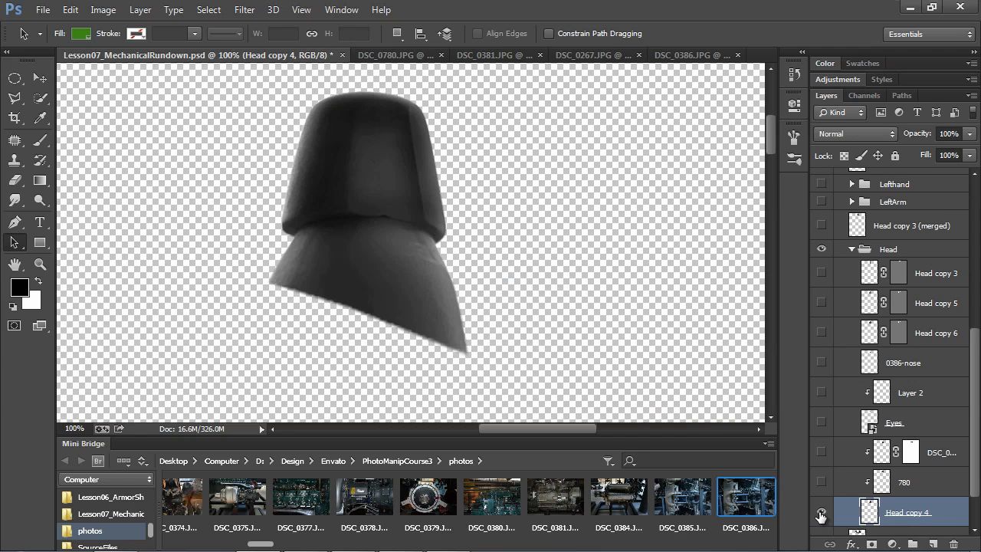
left_click(821, 515, "alt")
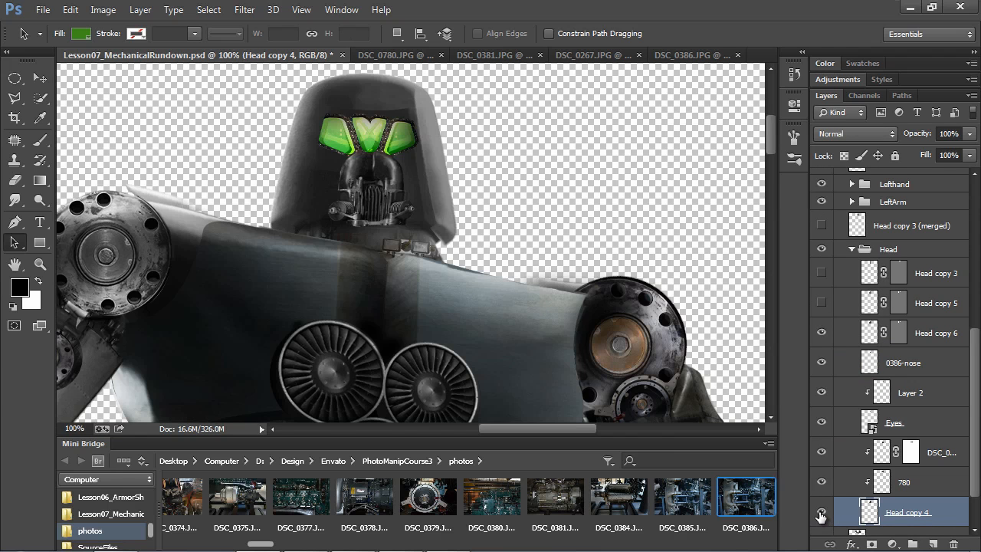
- Show the Head copy 5 and Head copy 3 helmet layers, and select and show the Head copy 3 (merged) overlay
left_click(821, 305)
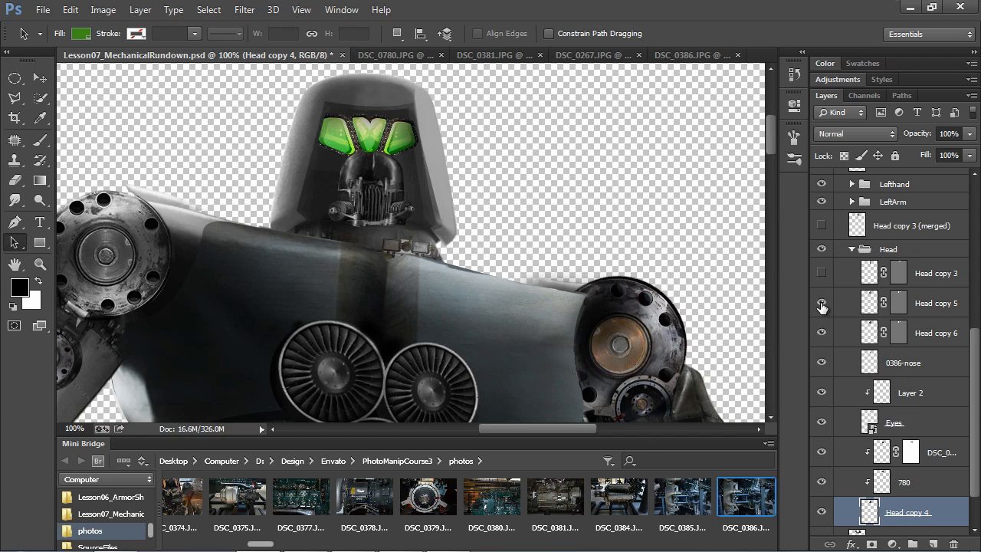
left_click(821, 273)
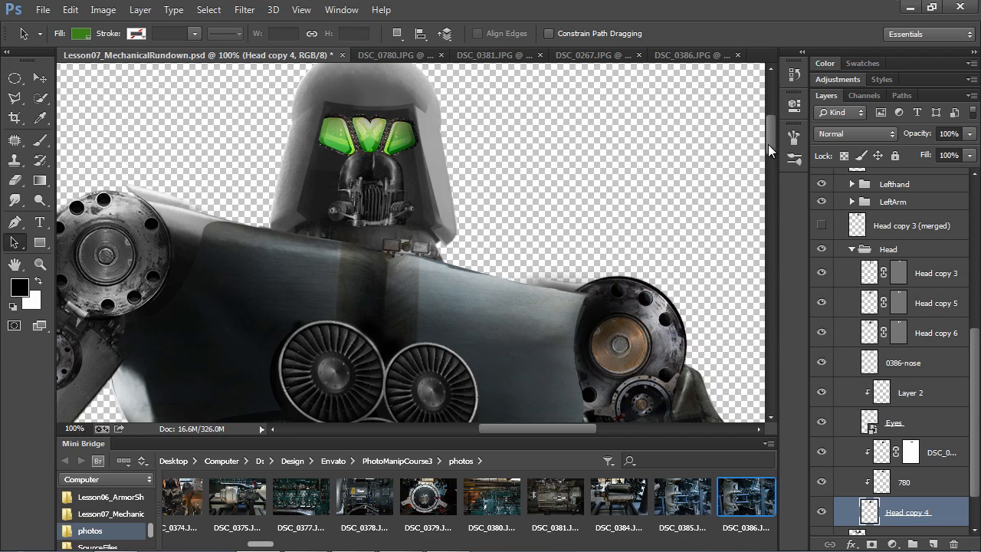
scroll(769, 141, "up", 3)
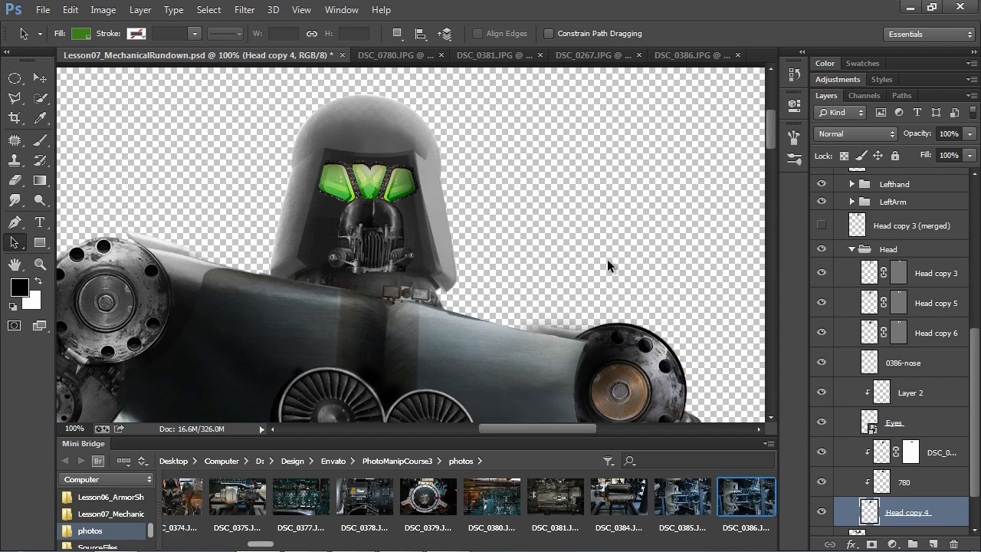
left_click(944, 229)
left_click(822, 226)
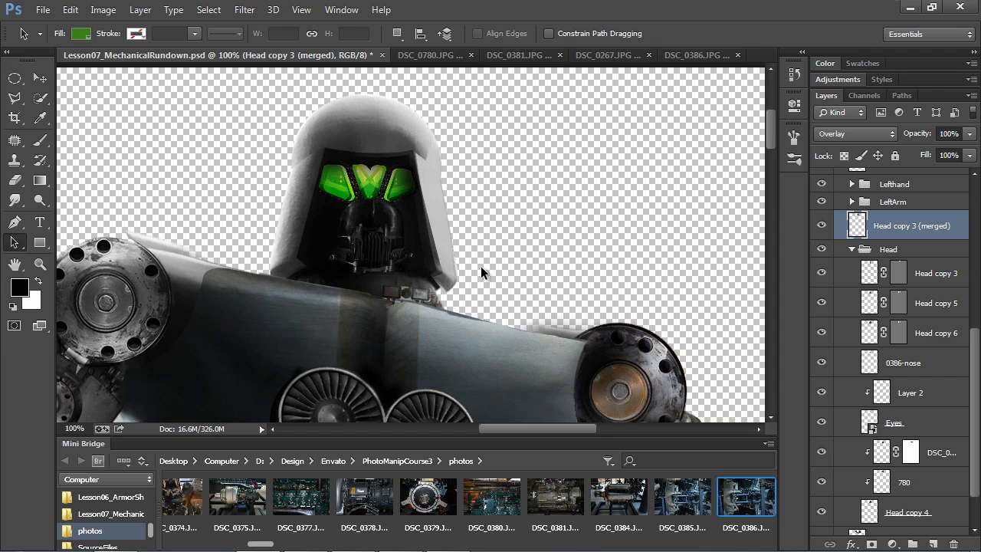
- Show the shoulder armor group on the full robot and expand it to reveal its layers
key("ctrl+minus")
key("ctrl+minus")
key("ctrl+minus")
key("ctrl+minus")
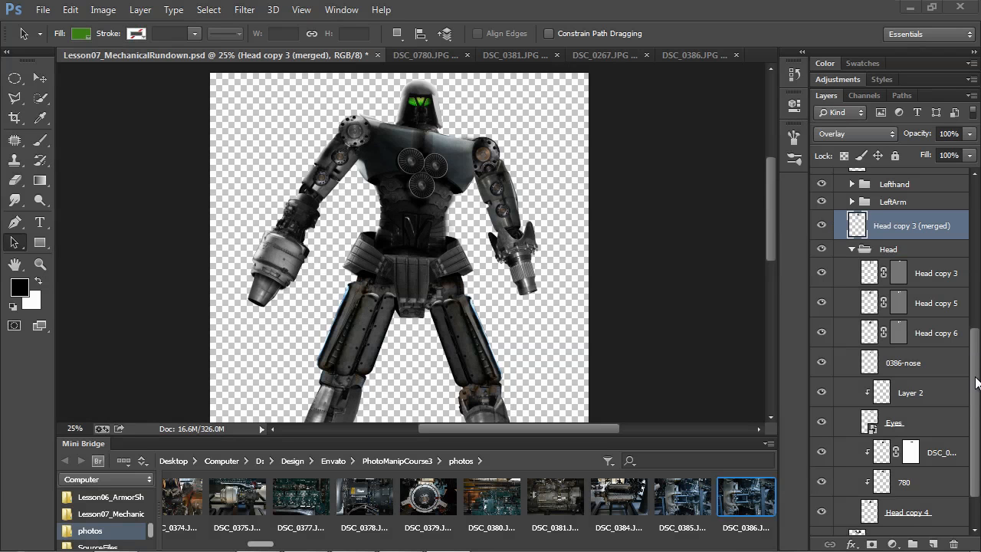
left_click_drag(977, 348, 977, 201)
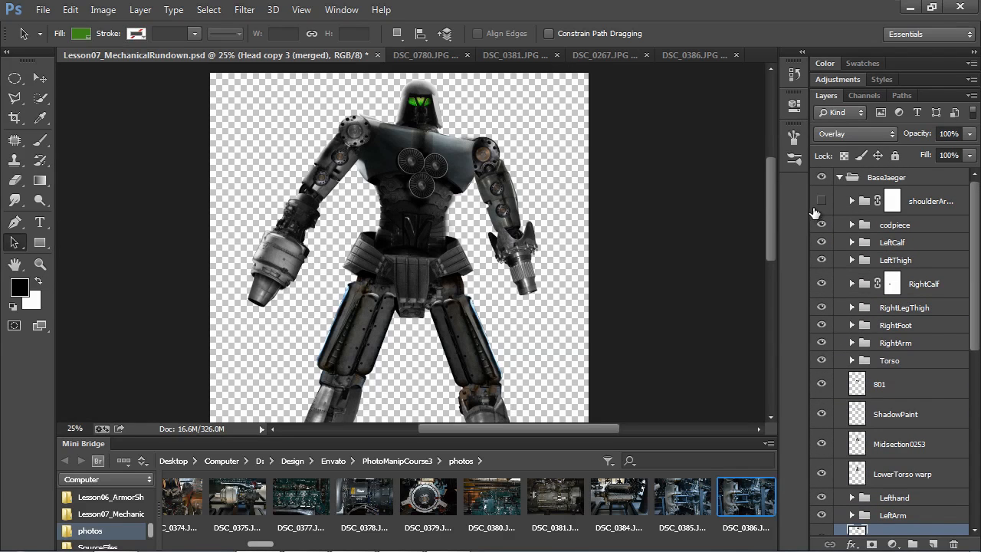
left_click(821, 200)
left_click(852, 203)
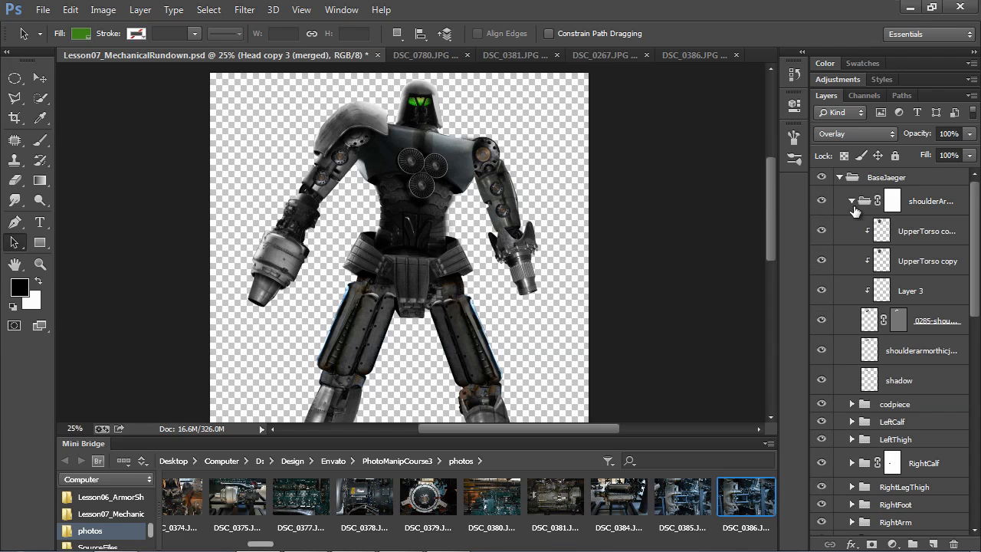
- Select the 0285-shoulderarmor copy layer, view source photo DSC_0285.JPG, and return to the robot composite
left_click(950, 325)
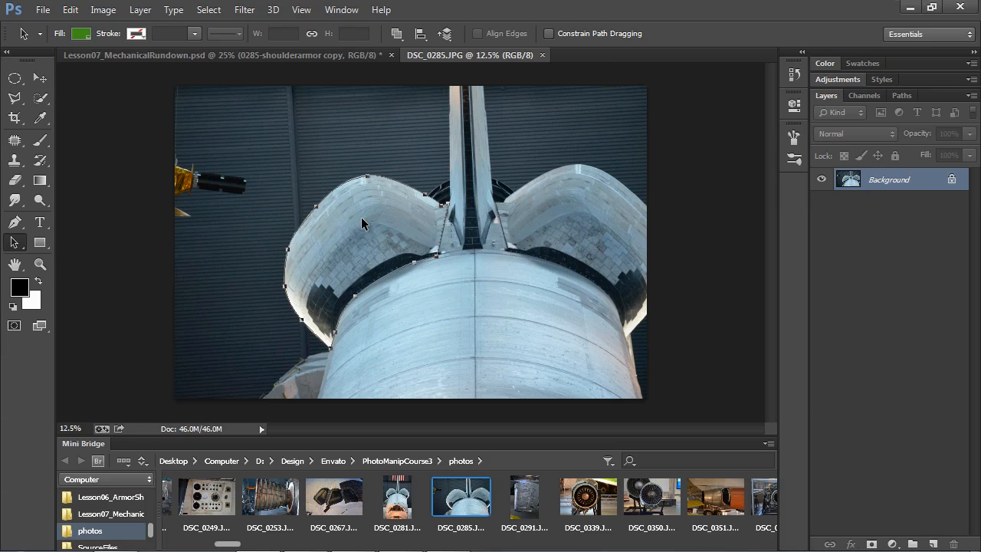
left_click(223, 55)
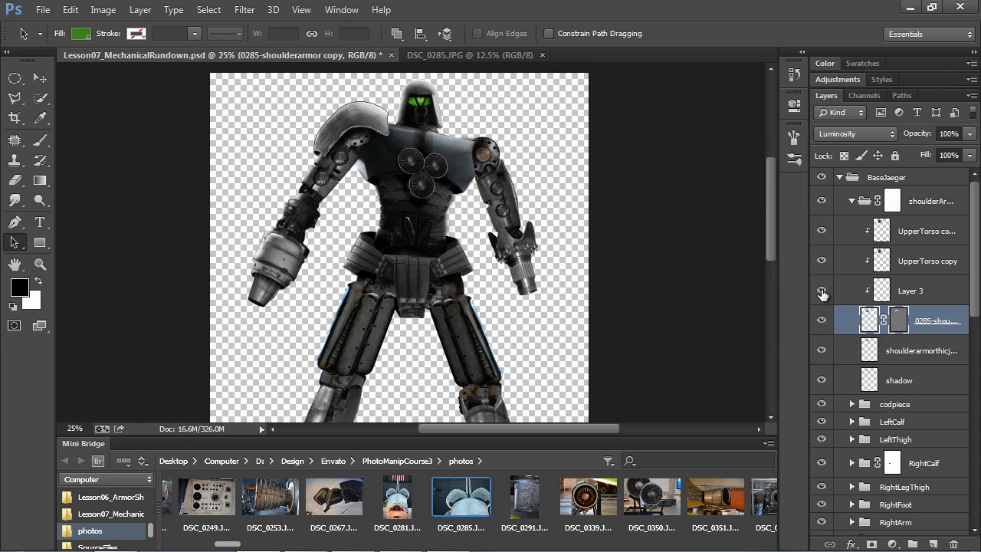
- Hide the three clipped shading layers above the shoulder armor, and toggle its thickness and shadow layers off and back on
scroll(441, 176, "up", 1)
scroll(441, 176, "up", 2)
left_click_drag(373, 167, 337, 400)
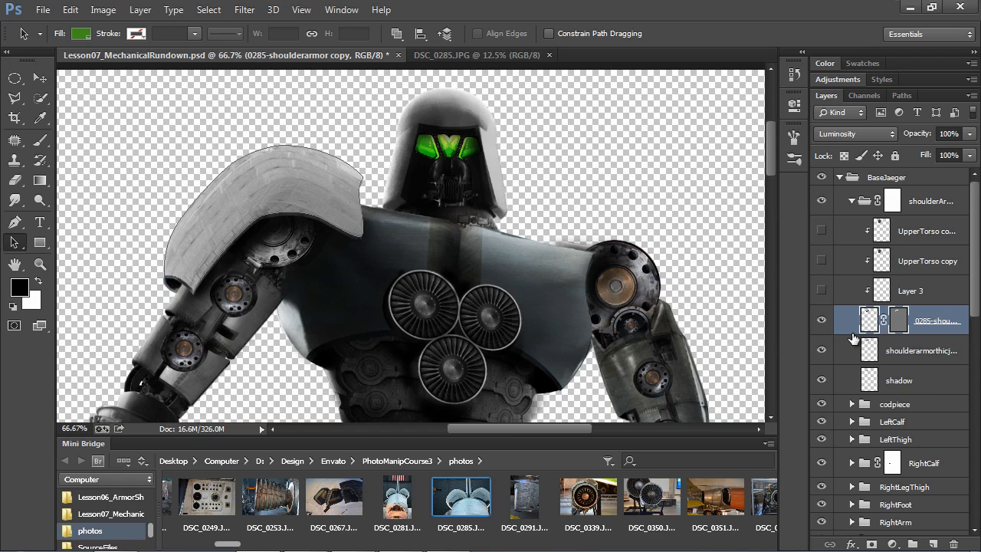
left_click(821, 352)
left_click(821, 352)
left_click(821, 380)
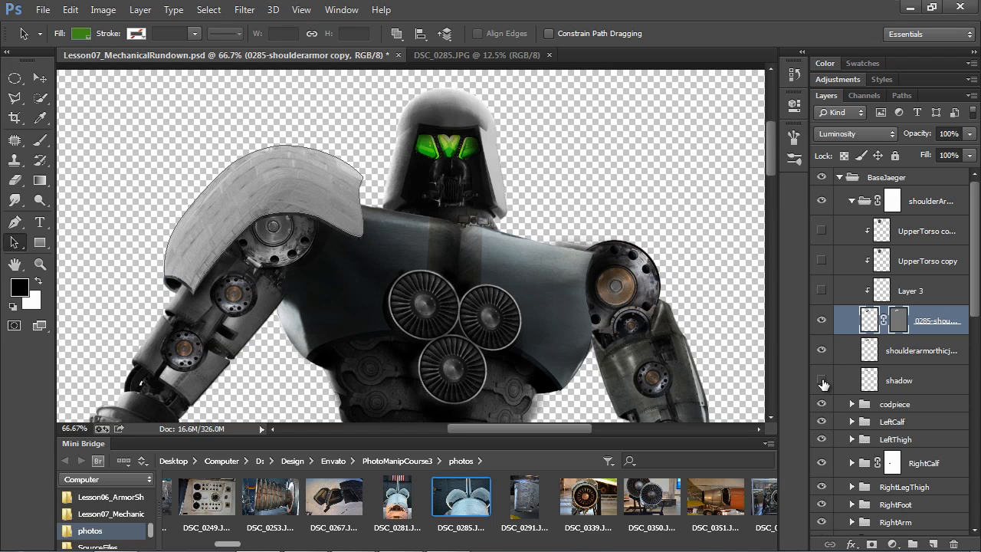
left_click(821, 380)
- Show and select the clipped shoulder armor layers Layer 3, UpperTorso copy and UpperTorso copy 2 one after another
left_click(821, 290)
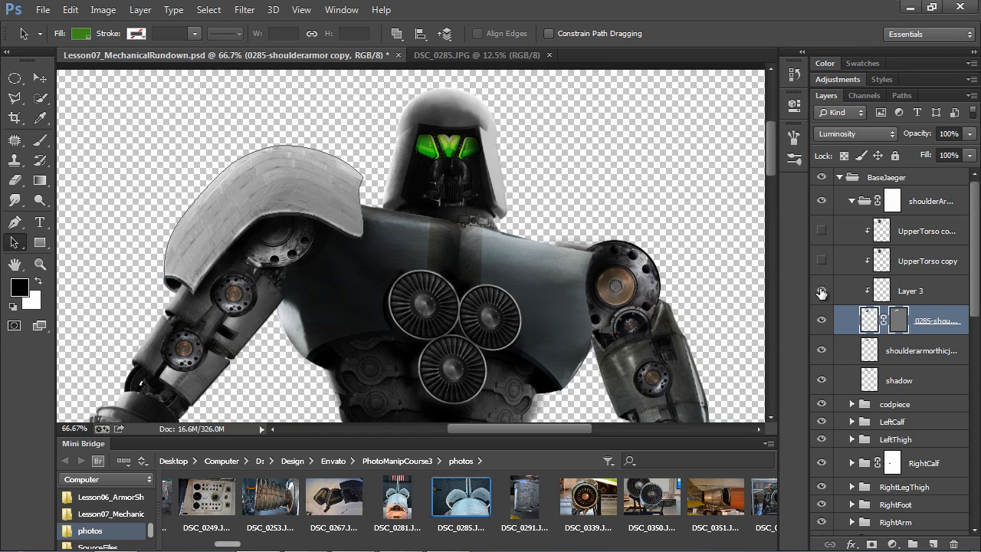
left_click(910, 297)
left_click(821, 261)
left_click(870, 258)
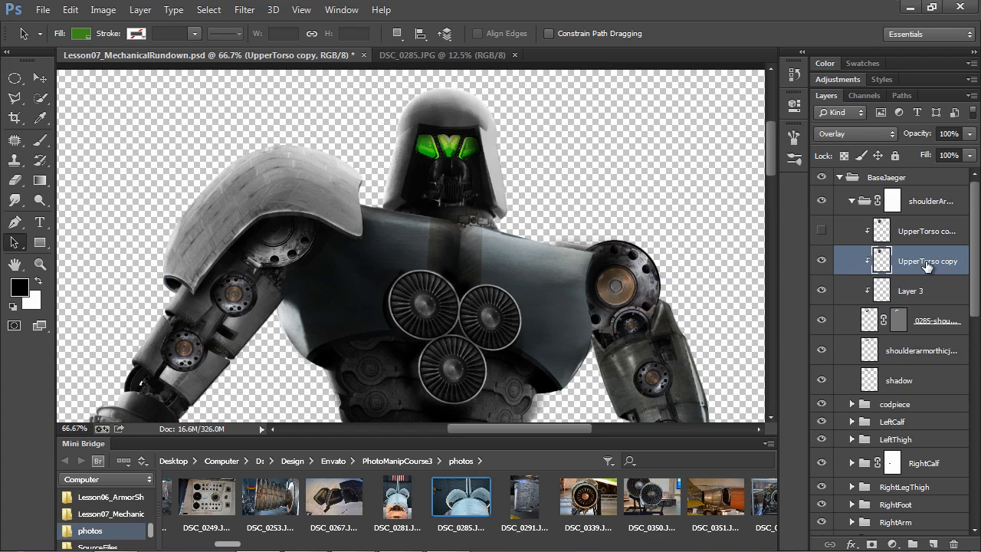
left_click(821, 230)
left_click(889, 232)
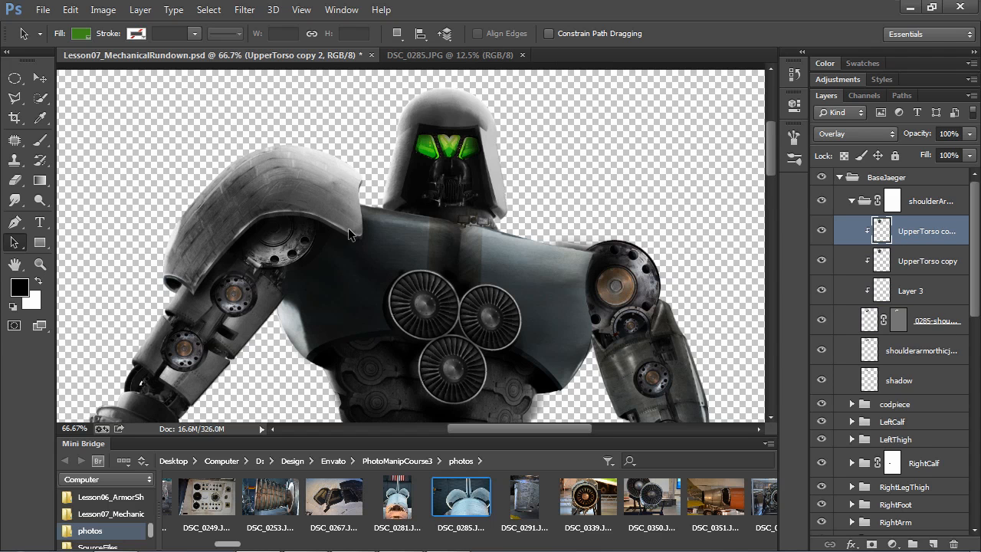
- Show and select the backplate 0820 layer behind the robot, and open source photo DSC_0820.JPG
scroll(348, 227, "down", 2)
left_click_drag(434, 346, 418, 247)
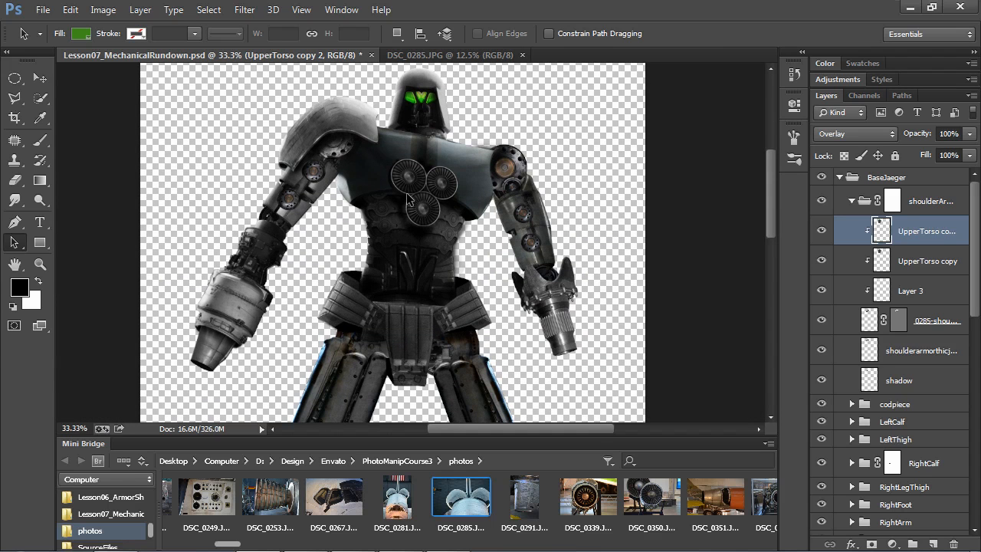
scroll(957, 497, "down", 10)
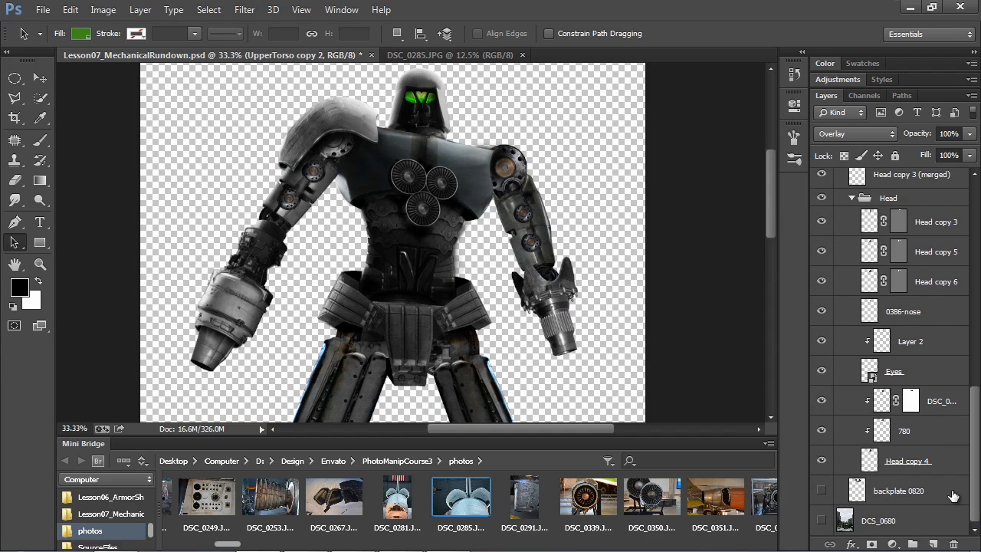
left_click(821, 491)
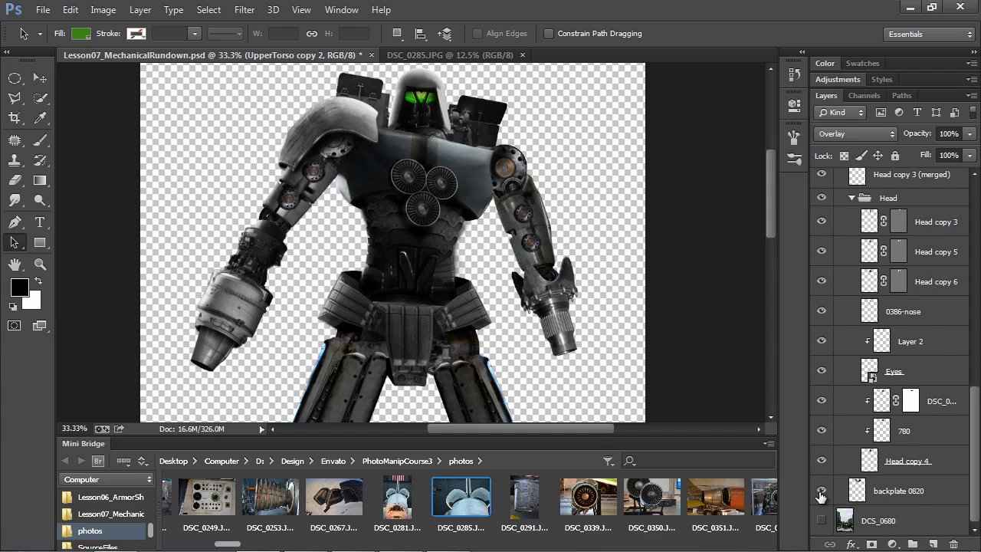
left_click(897, 503)
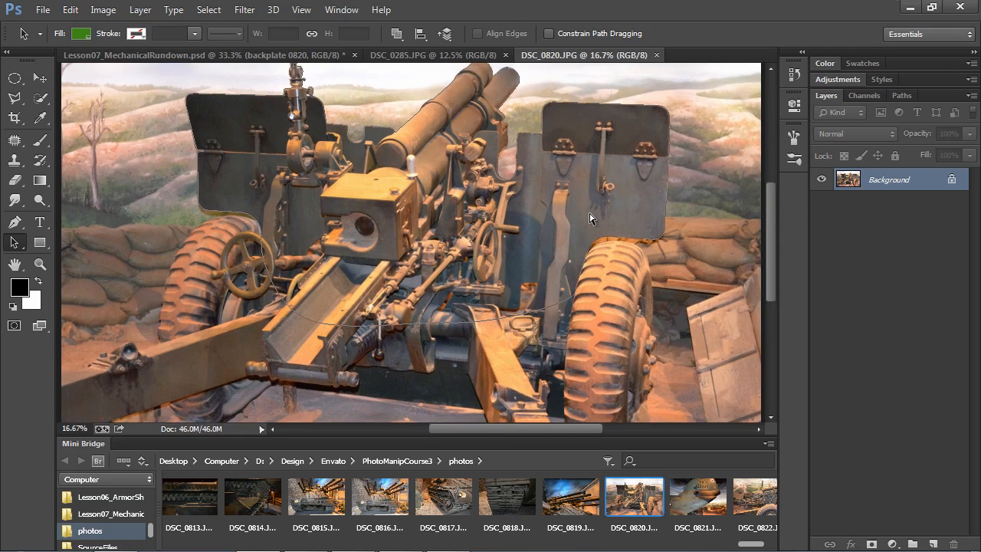
- Select the path around the gun shield in DSC_0820.JPG and load the Work Path as a selection
key("ctrl+plus")
left_click_drag(504, 232, 446, 299)
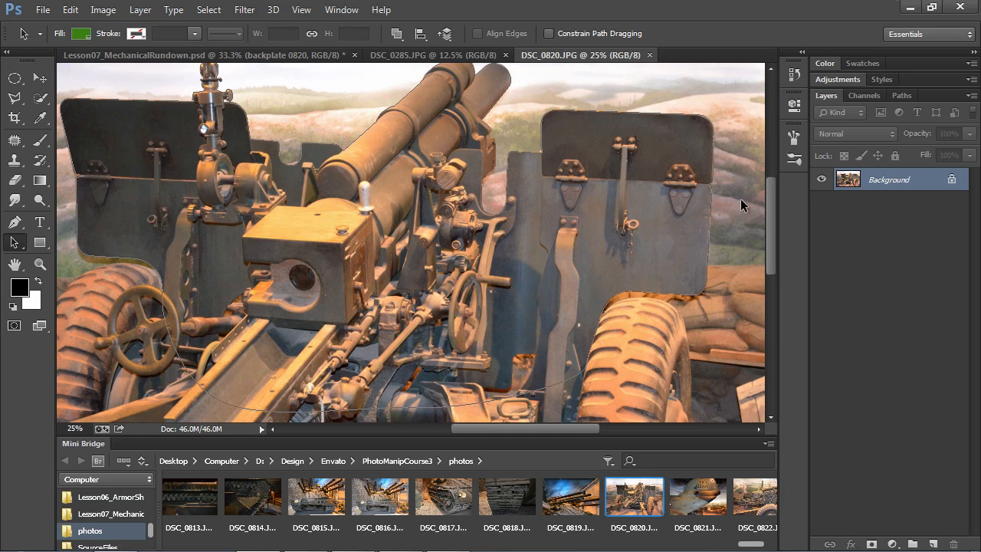
left_click(135, 98)
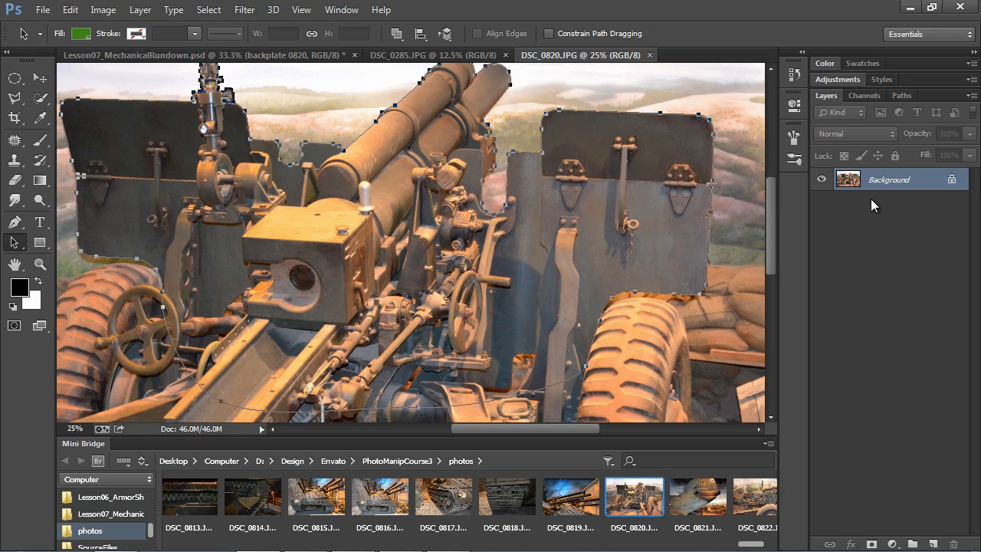
left_click(903, 95)
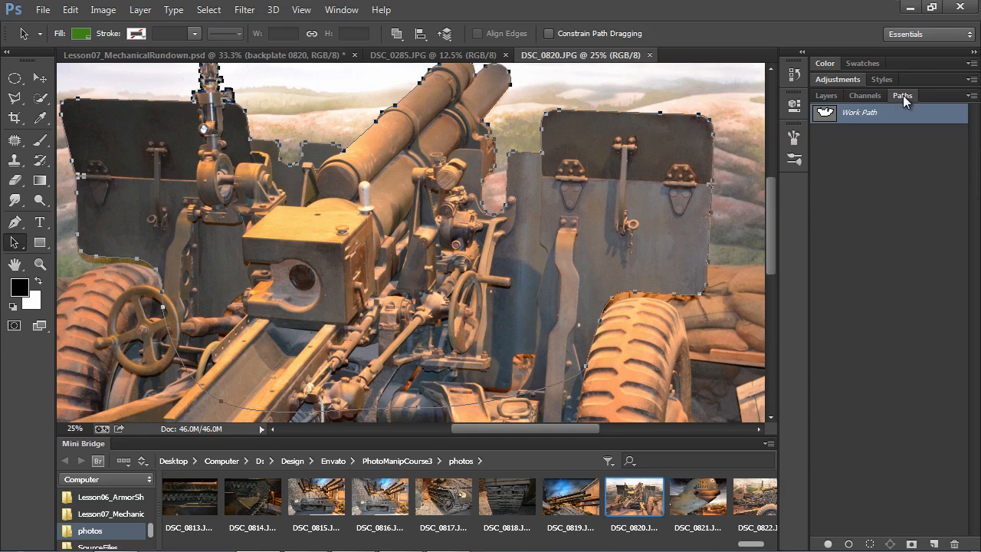
left_click(826, 113, "ctrl")
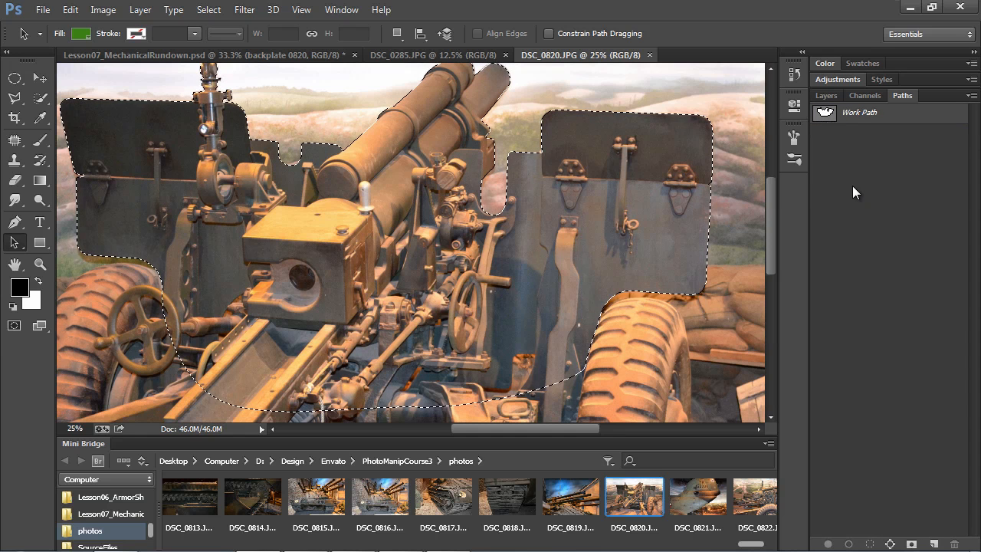
left_click(828, 97)
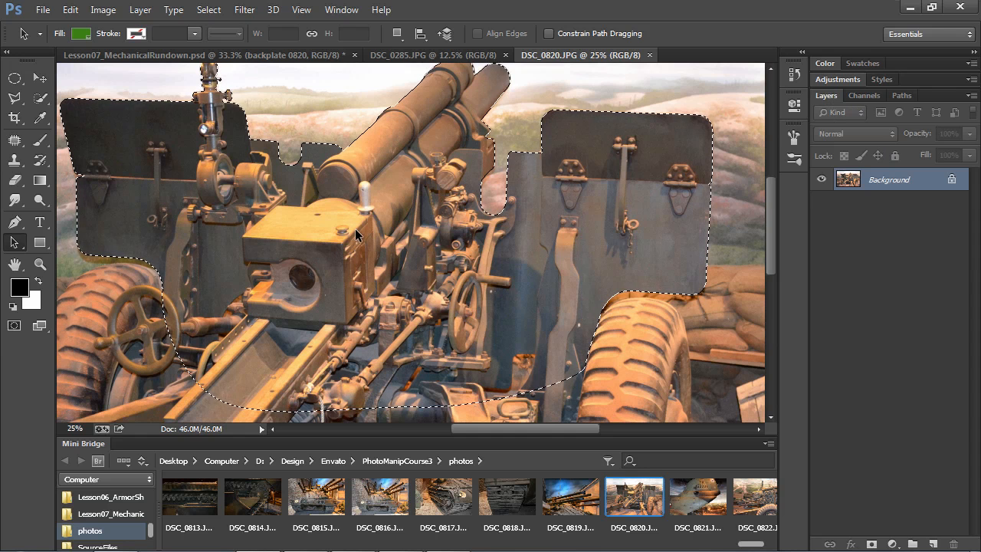
- Return to the robot composite with backplate 0820 selected and look over the available image adjustments without applying any
left_click(280, 57)
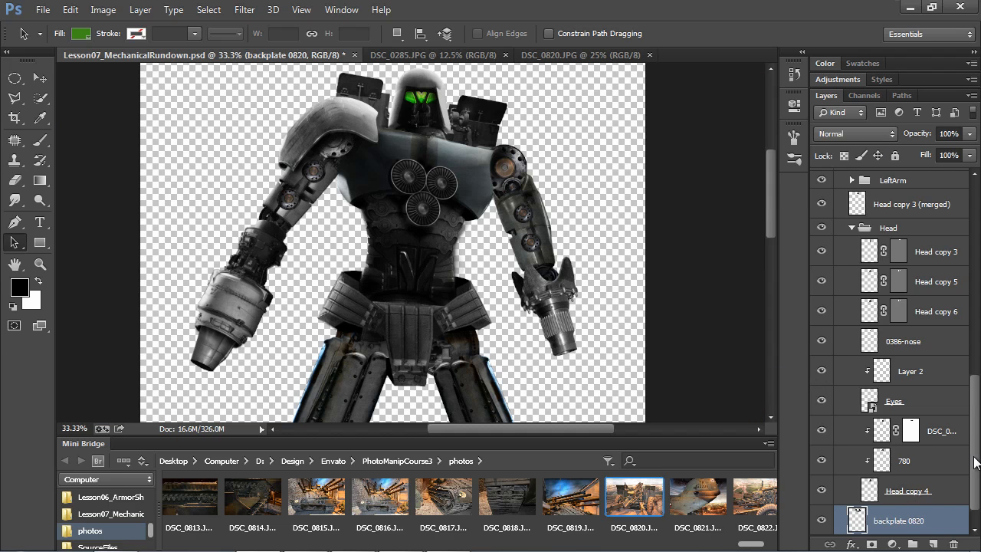
scroll(974, 475, "down", 1)
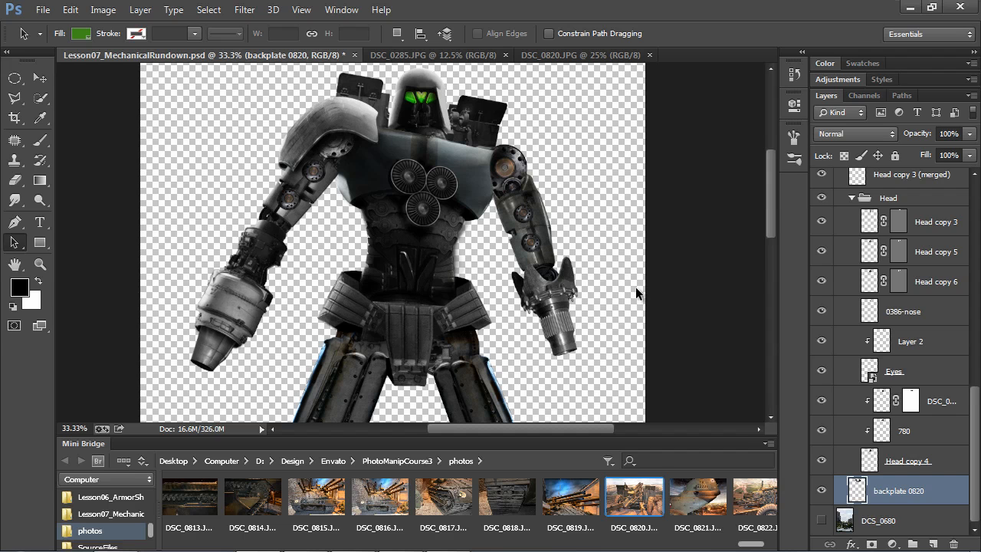
left_click(106, 10)
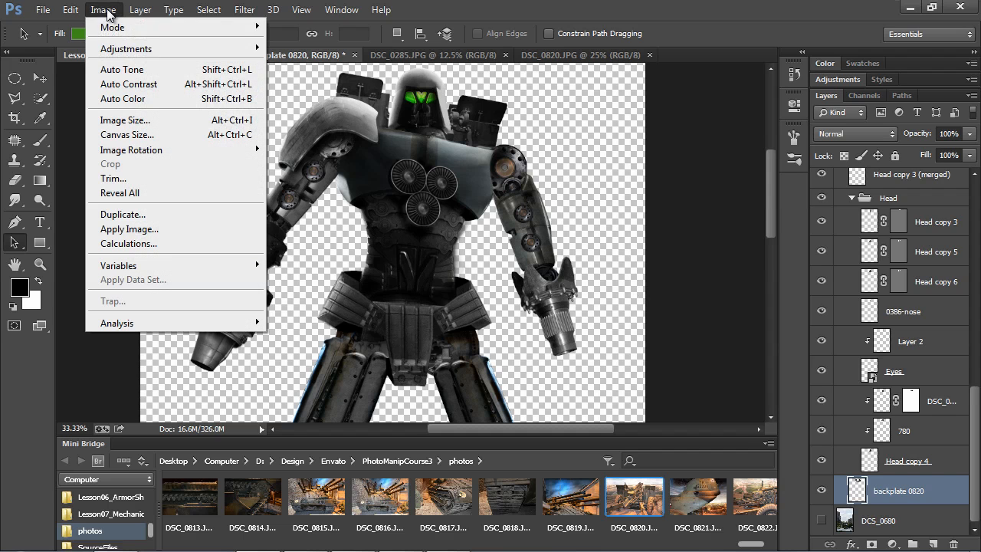
mouse_move(125, 55)
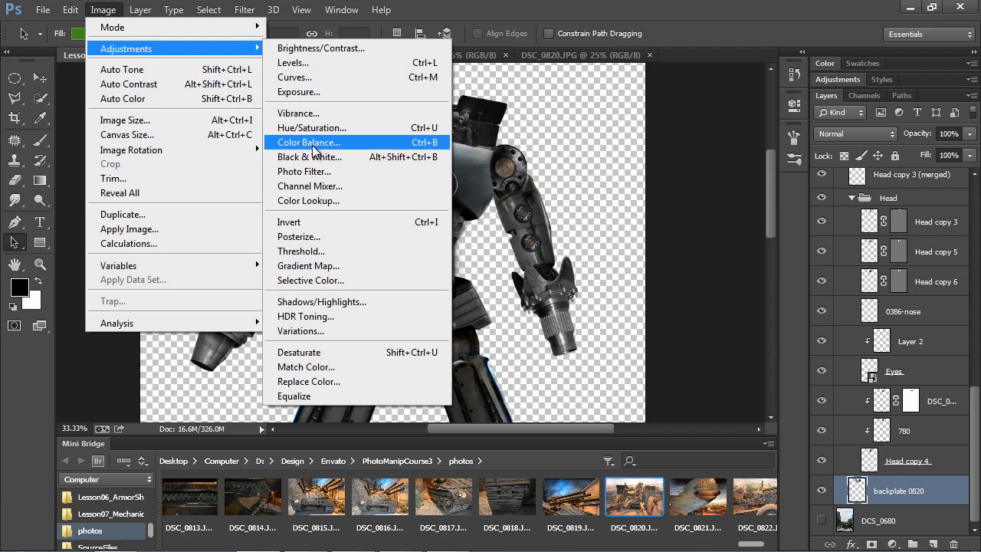
left_click(696, 250)
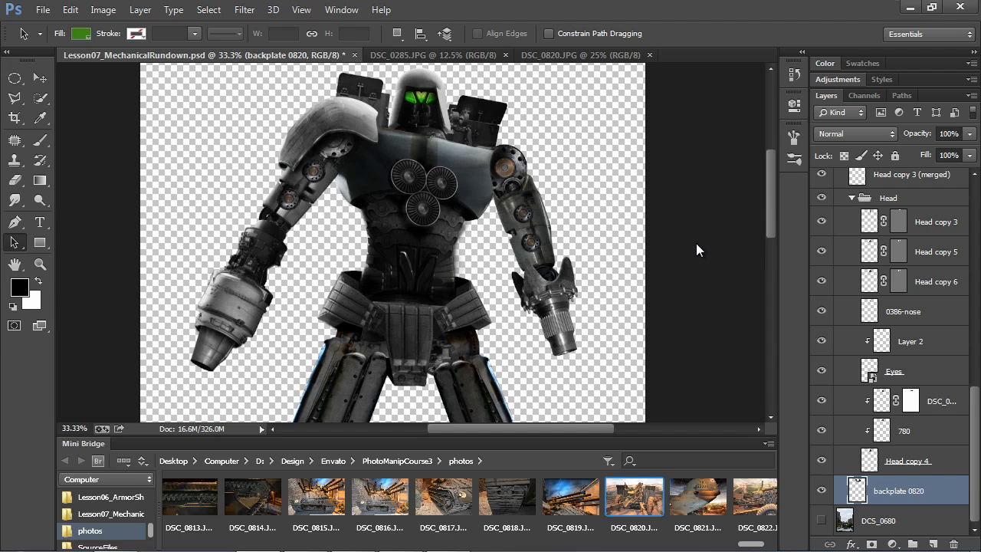
- Collapse the Head and BaseJaeger groups, and show the DCS_0680 city background behind the full robot
key("ctrl+minus")
key("ctrl+minus")
left_click_drag(770, 241, 774, 260)
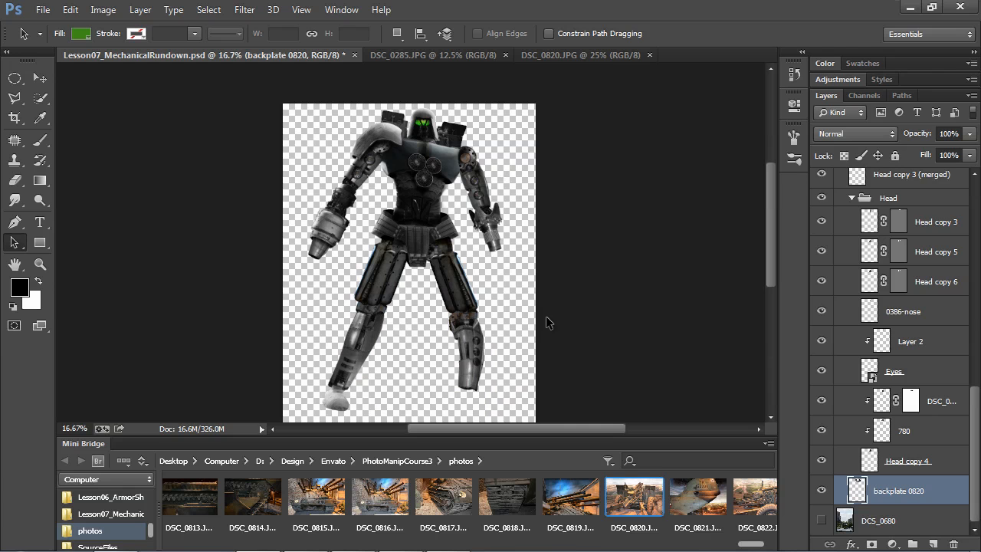
left_click(852, 197)
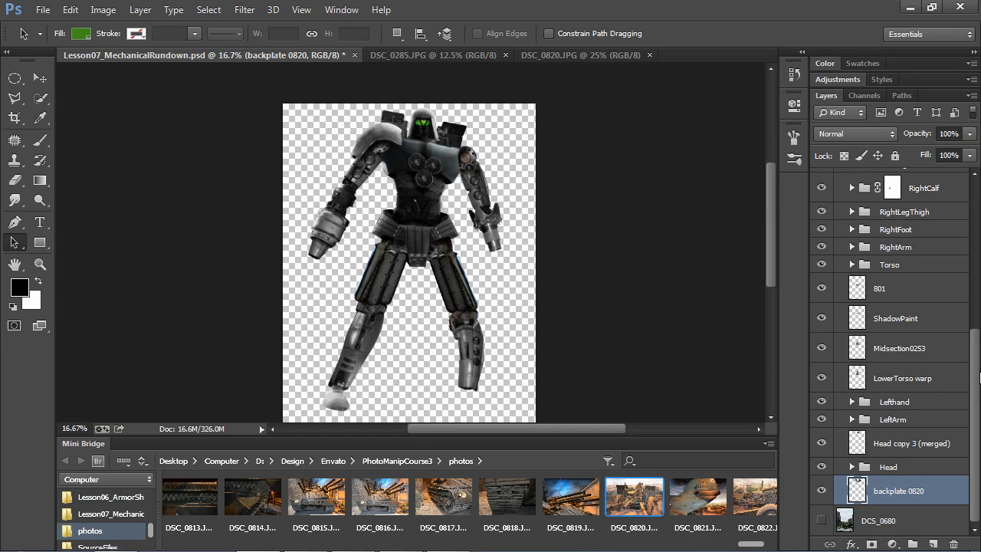
left_click_drag(975, 358, 974, 191)
left_click(839, 177)
left_click(822, 201)
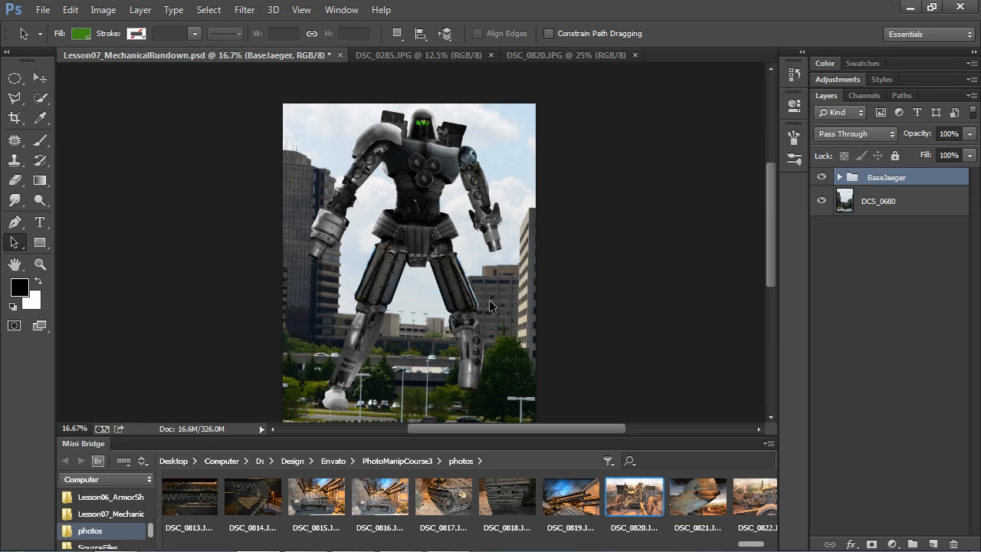
- Select the DSC_0817 image among the source photos
left_click(455, 502)
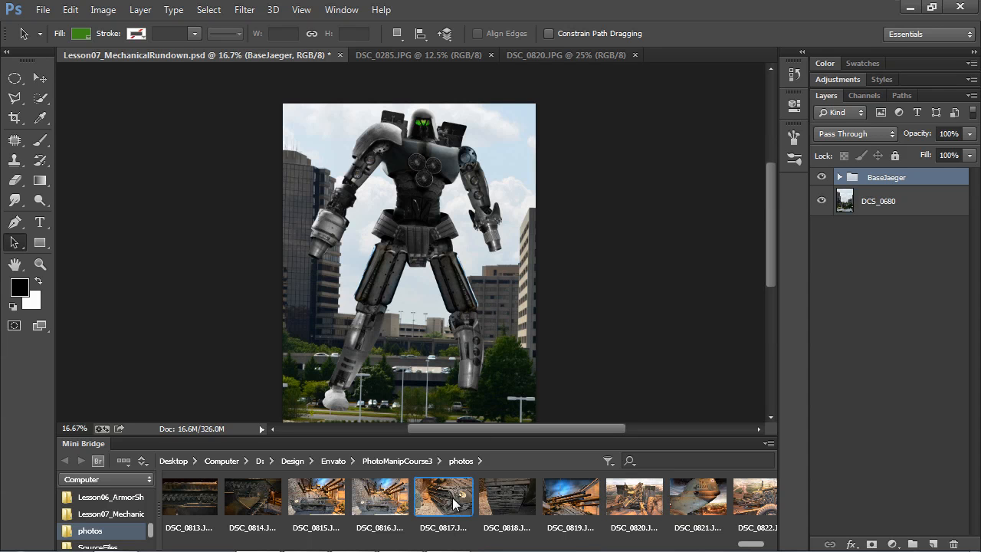